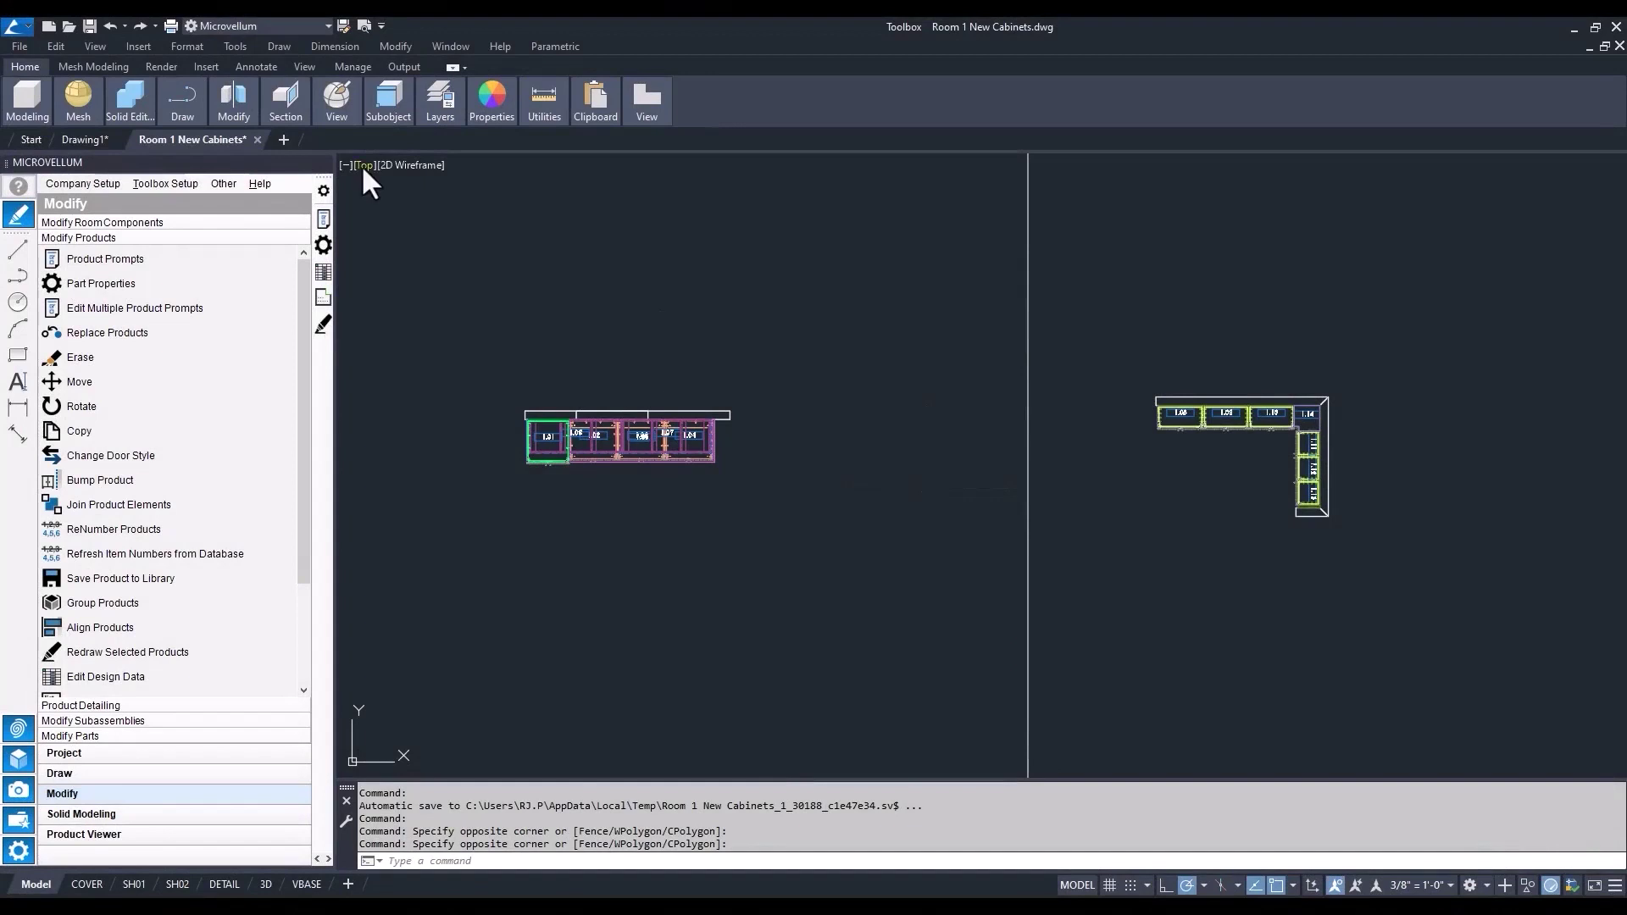
- Switch the model to the SW Isometric view and look over both cabinet runs
left_click(364, 165)
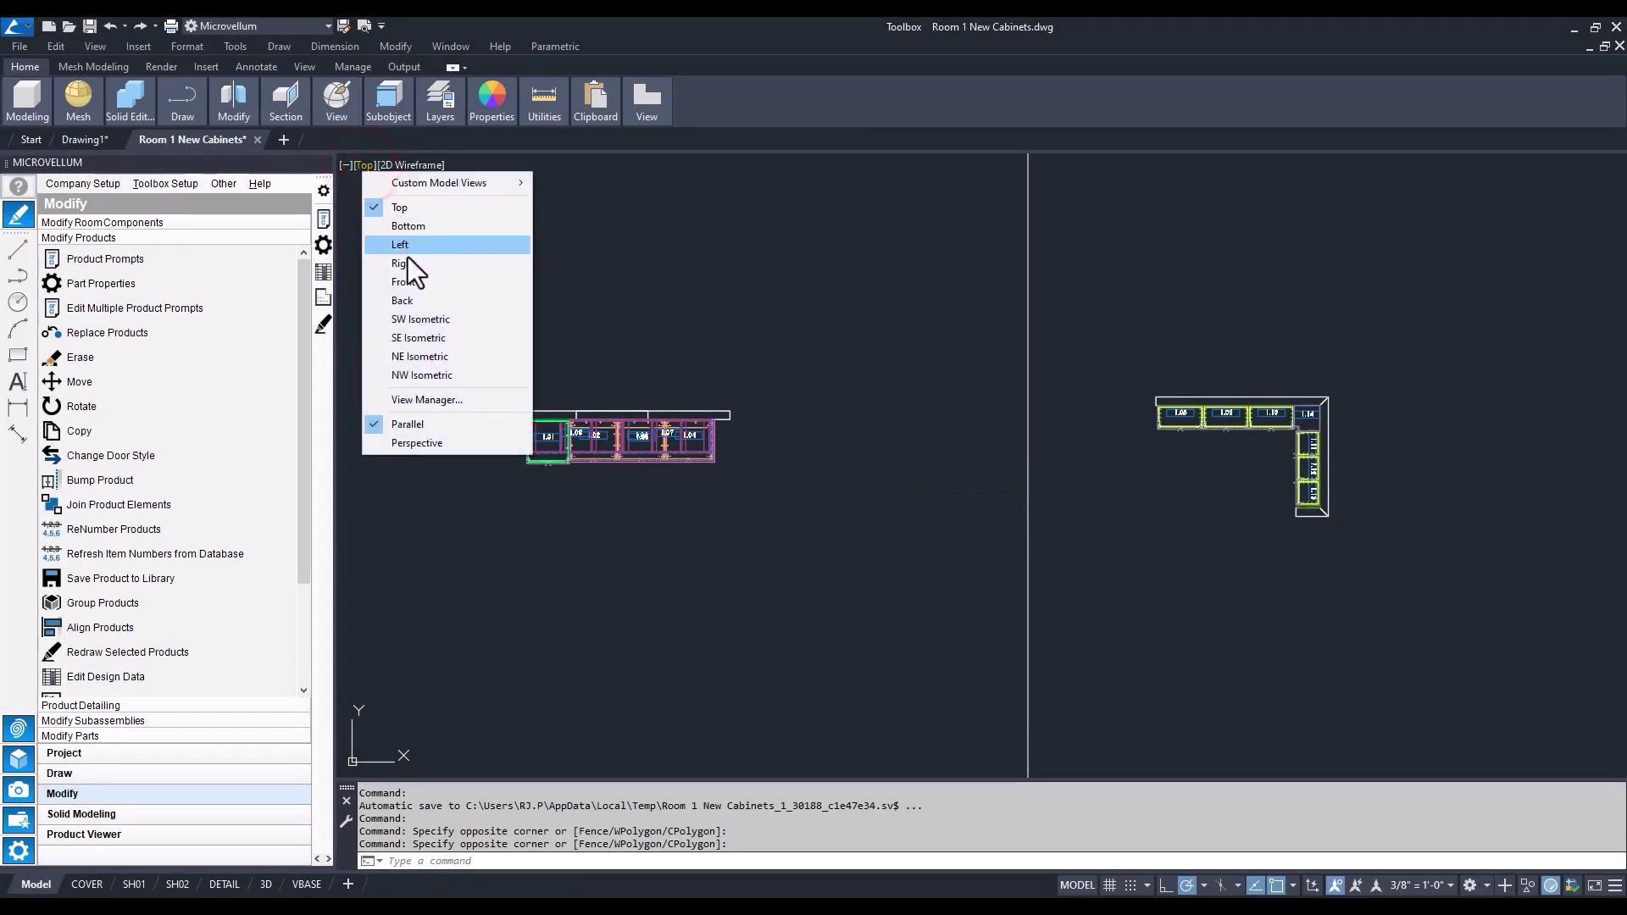
left_click(403, 322)
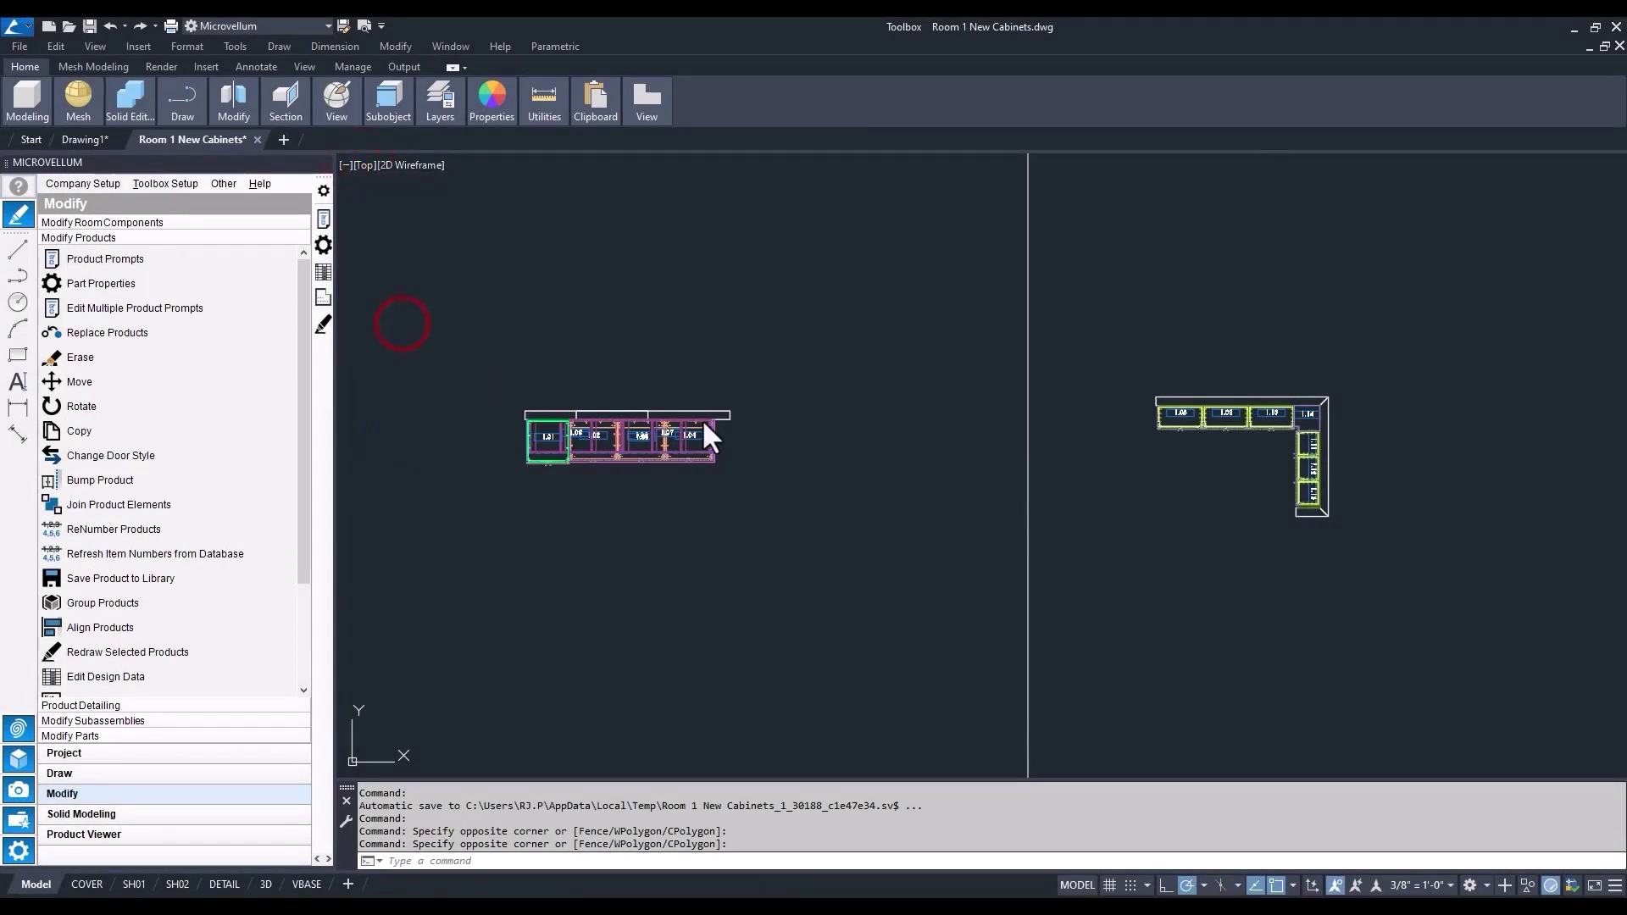
middle_click_drag(864, 525, 814, 500)
middle_click_drag(1118, 401, 1060, 428)
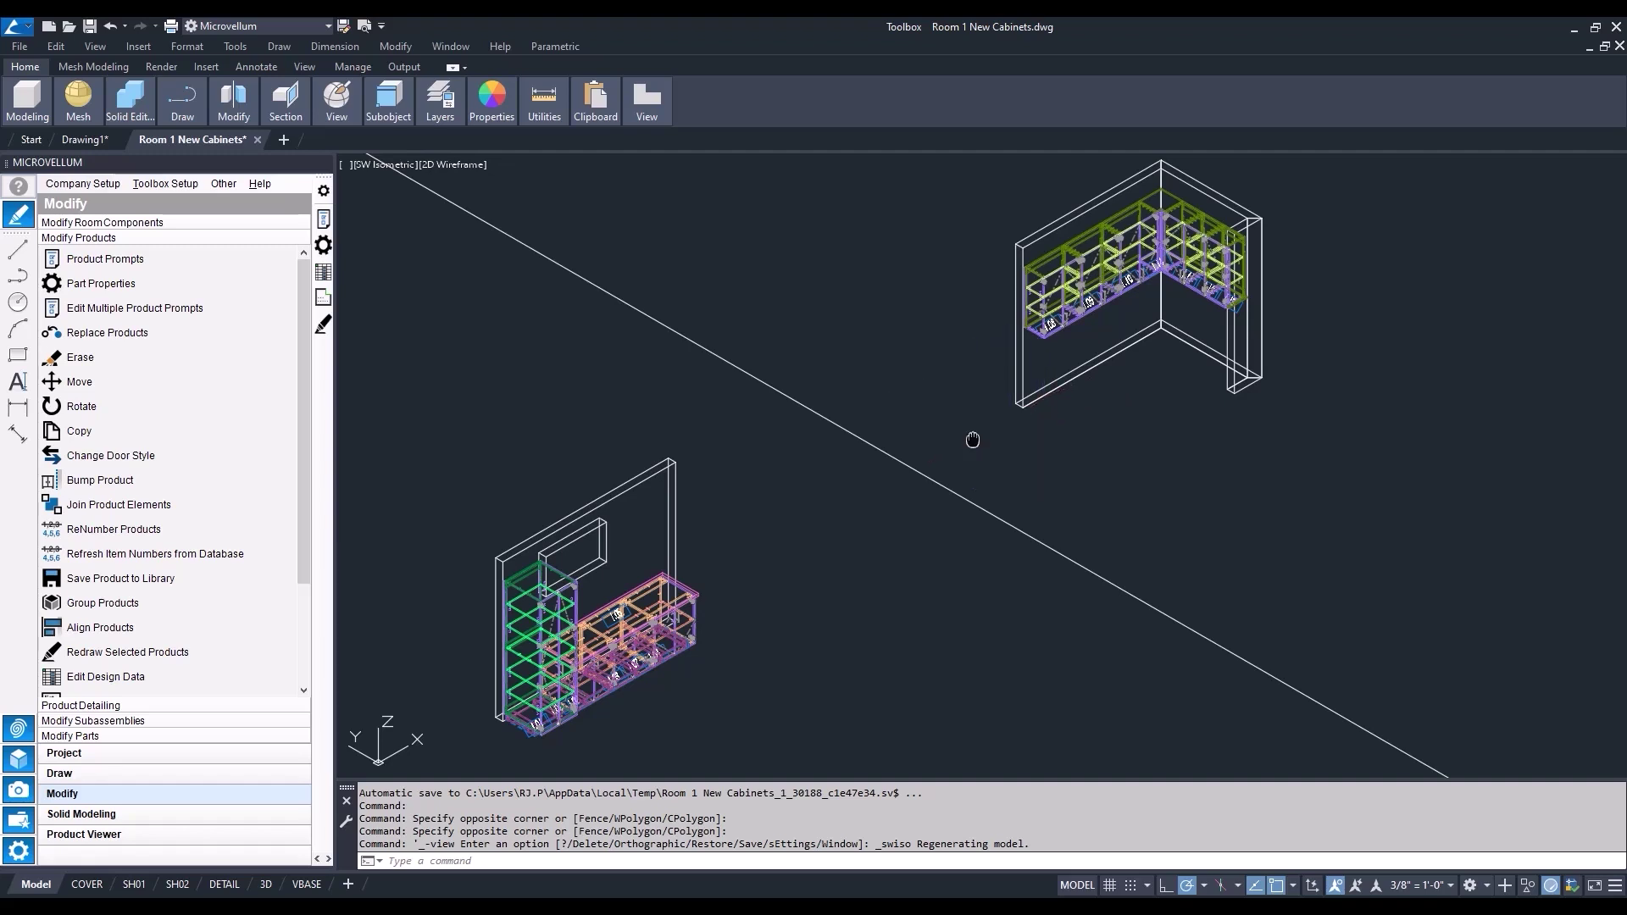
middle_click_drag(973, 440, 979, 421)
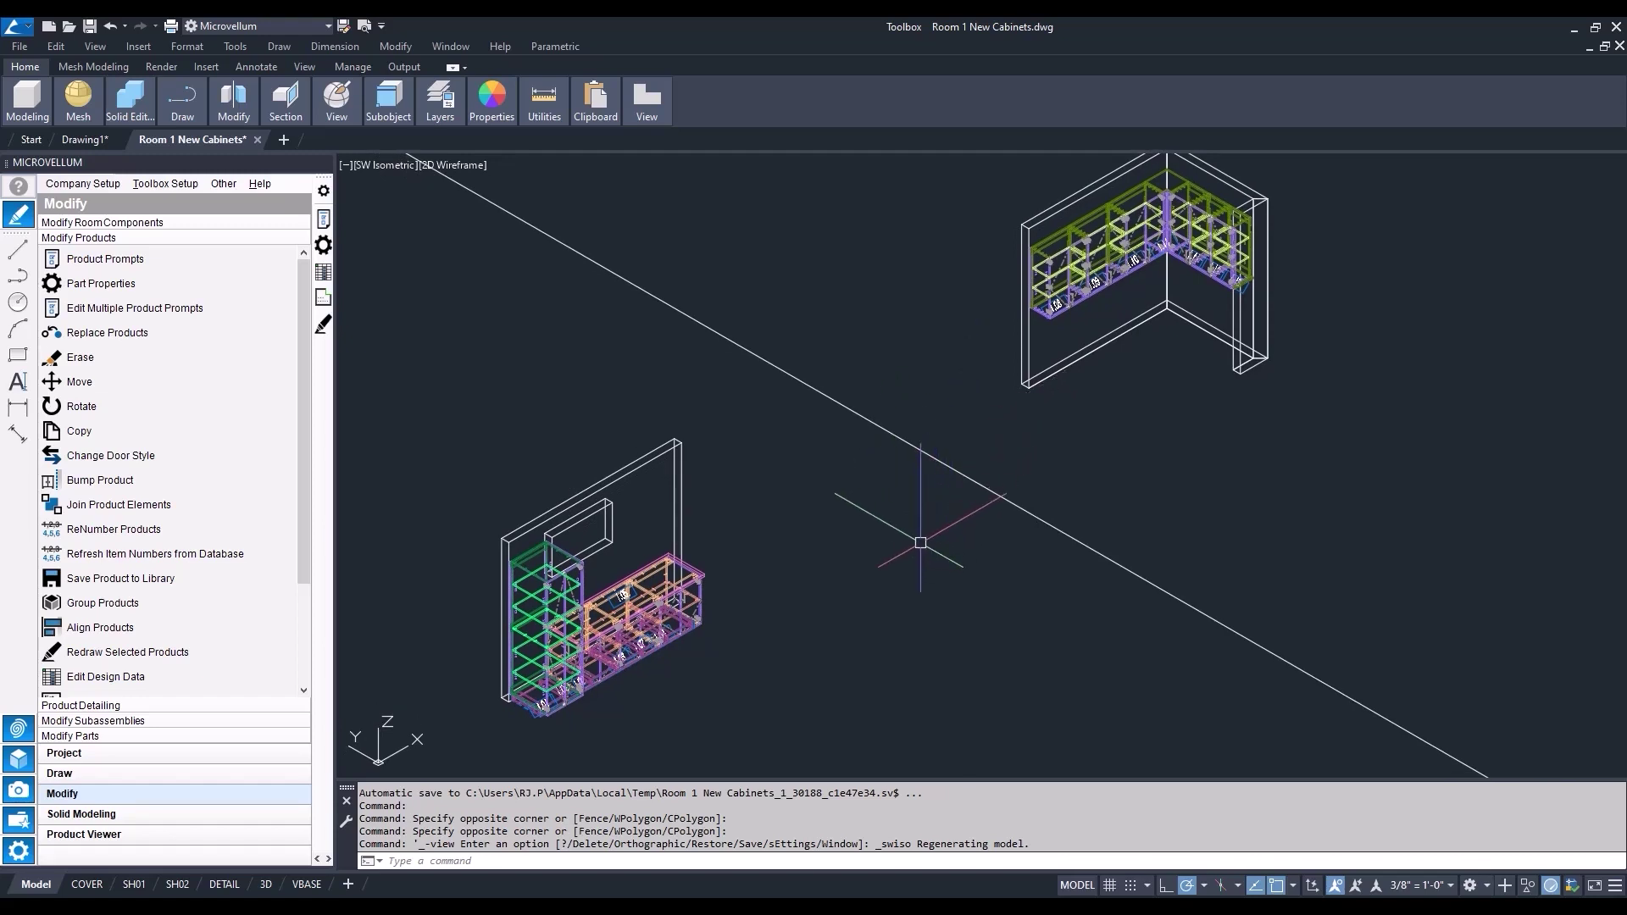
middle_click_drag(921, 543, 935, 513)
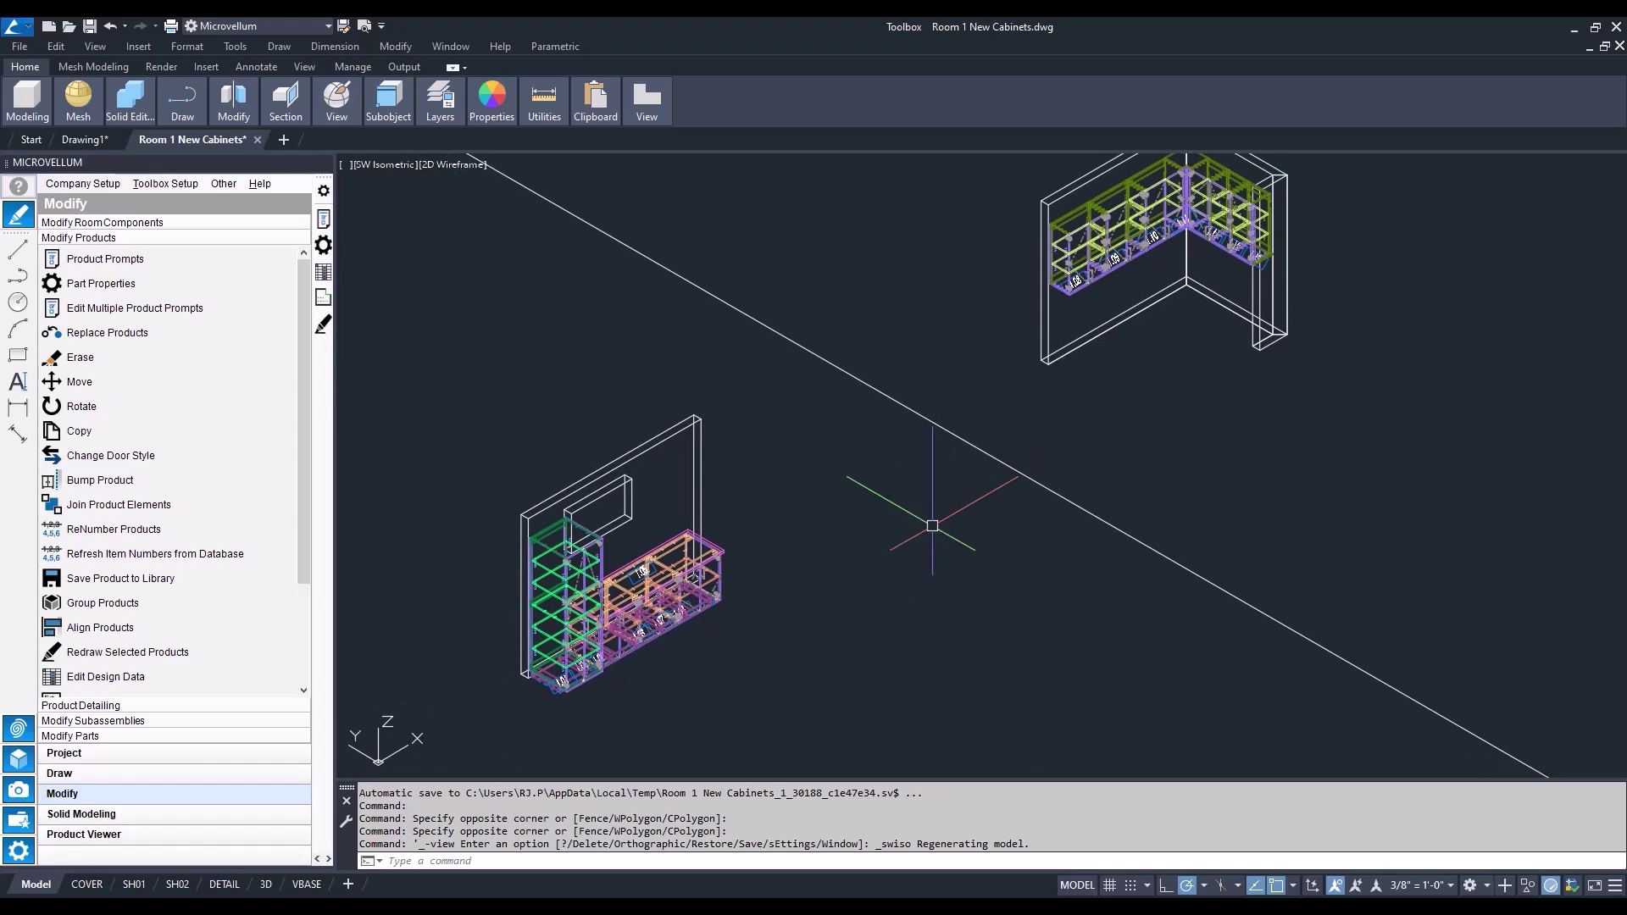
- Switch to the SE Isometric view and frame the run with the tall cabinet and countertop
left_click(379, 163)
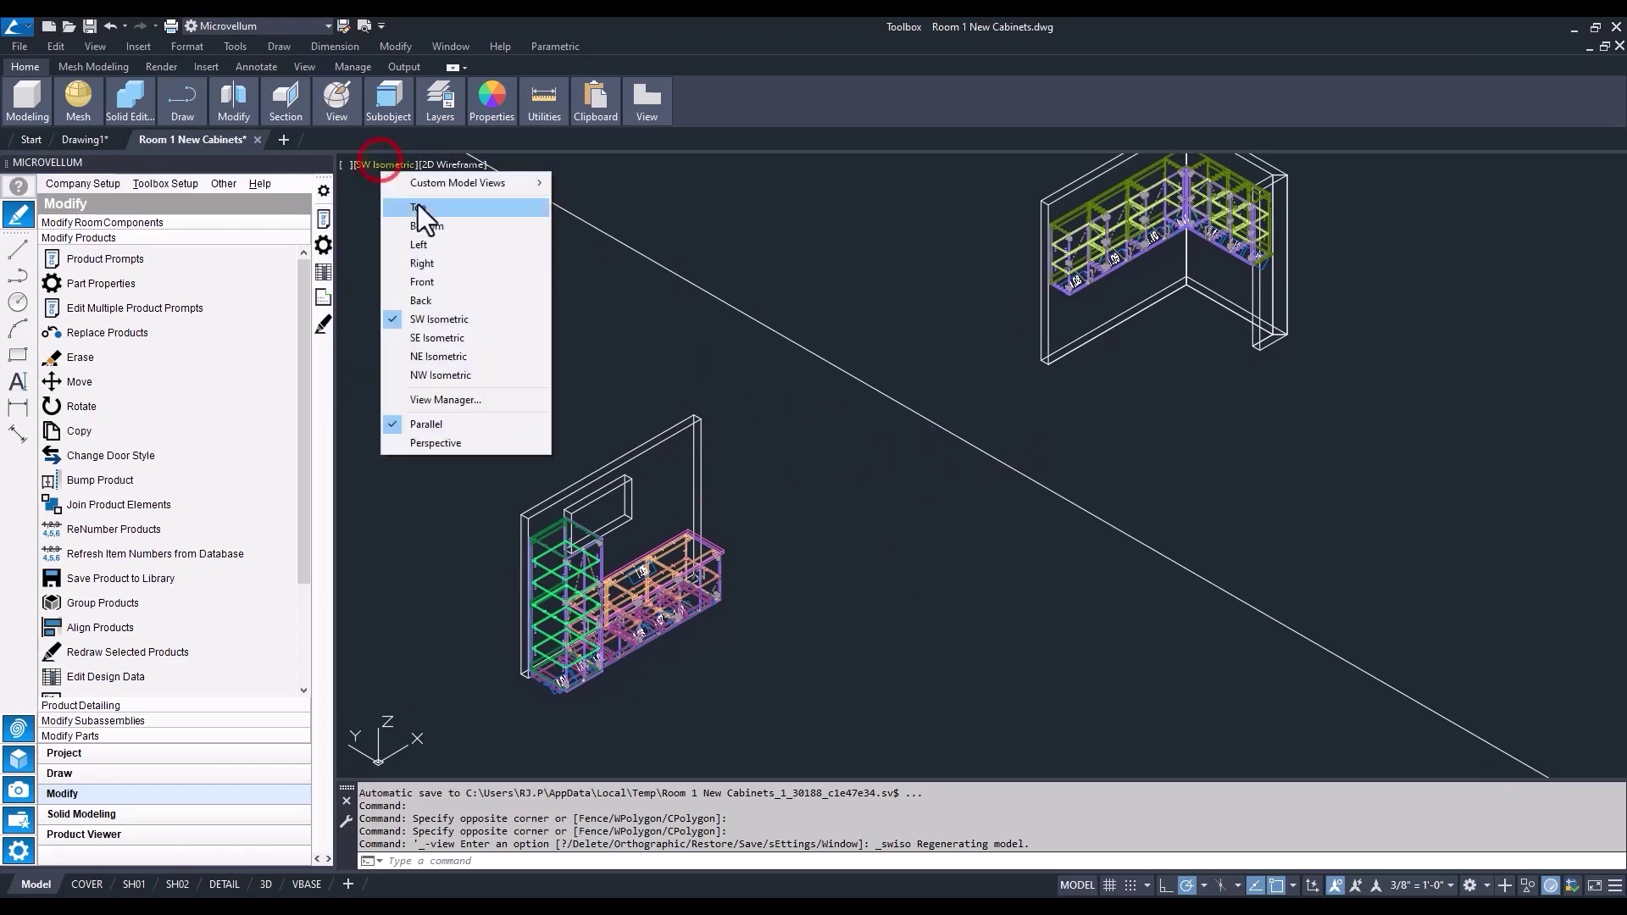
left_click(434, 323)
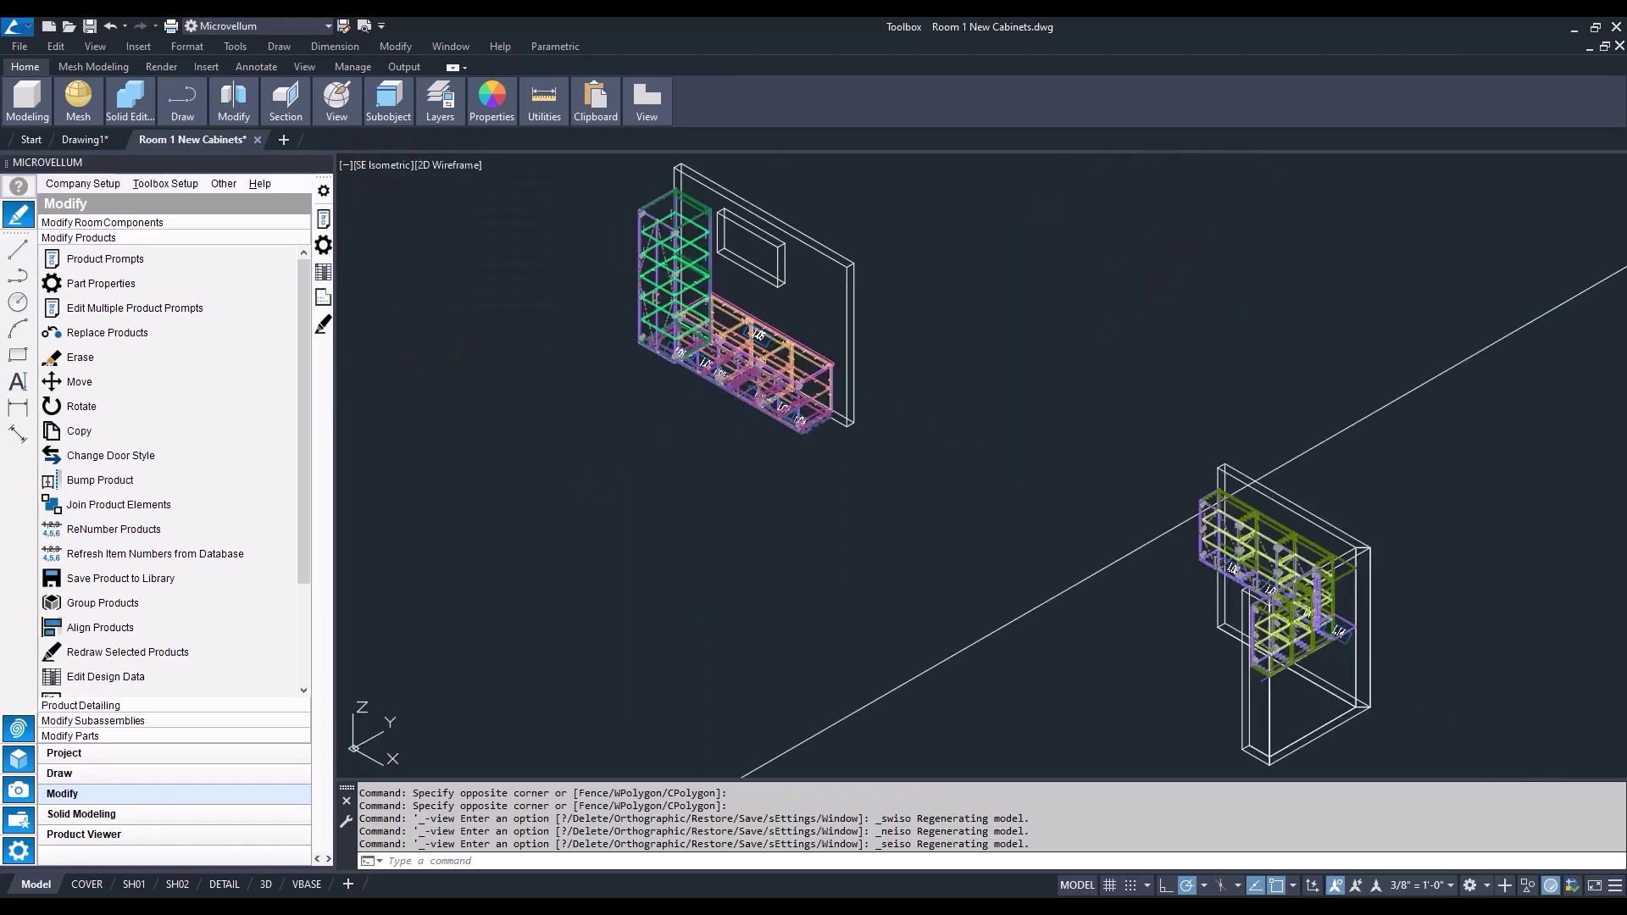
scroll(709, 380, "up", 3)
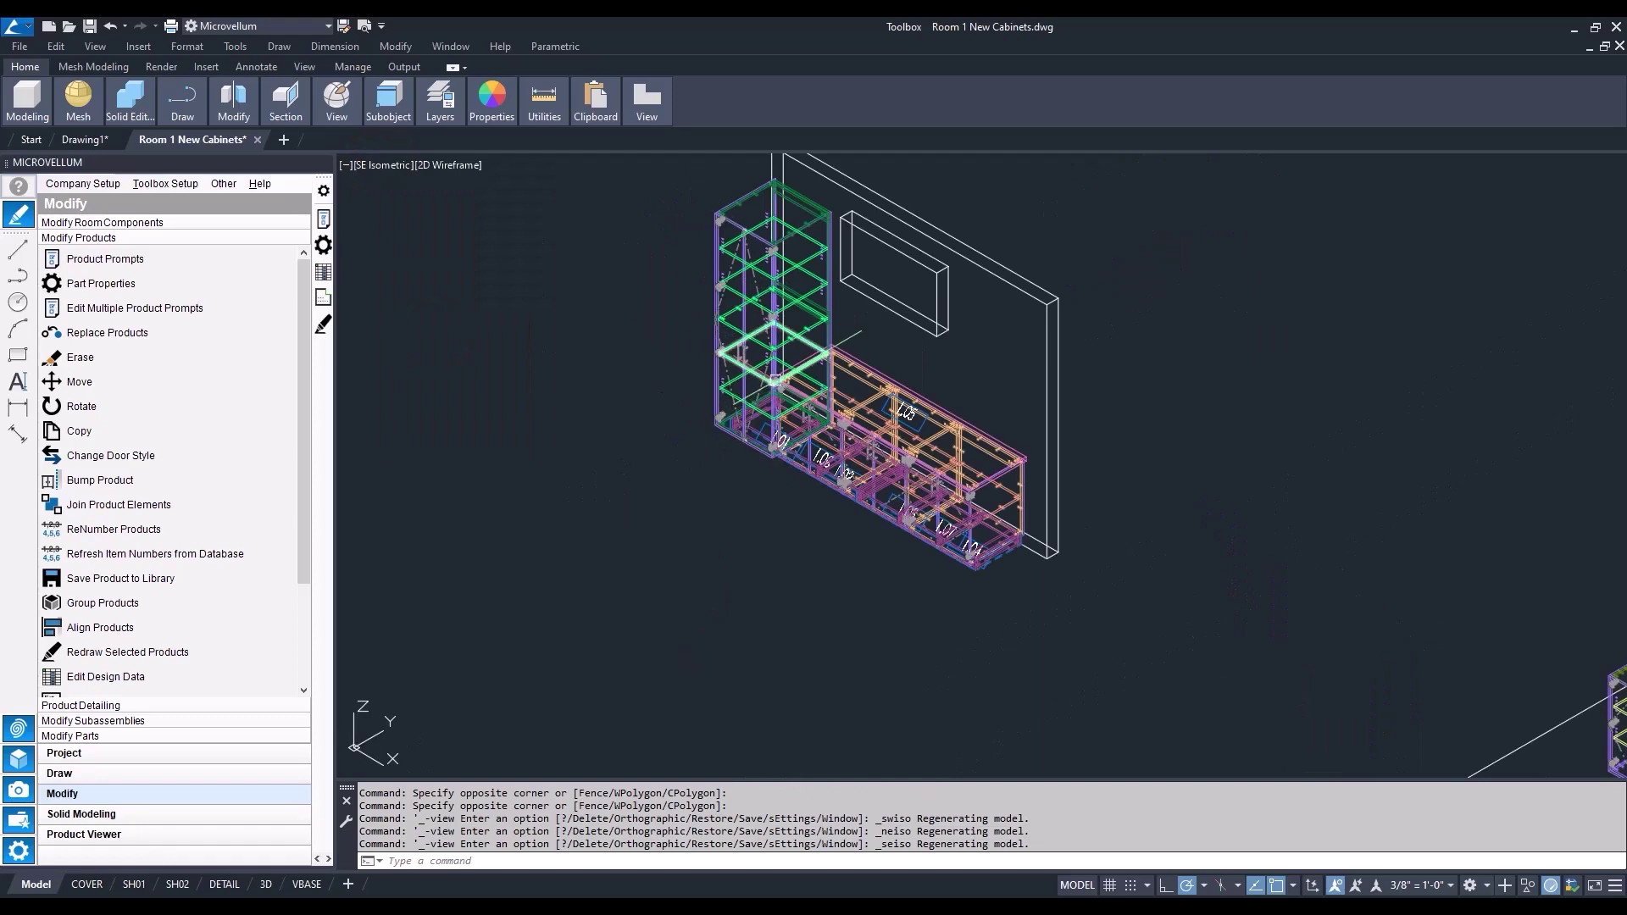
middle_click_drag(814, 390, 712, 440, "shift")
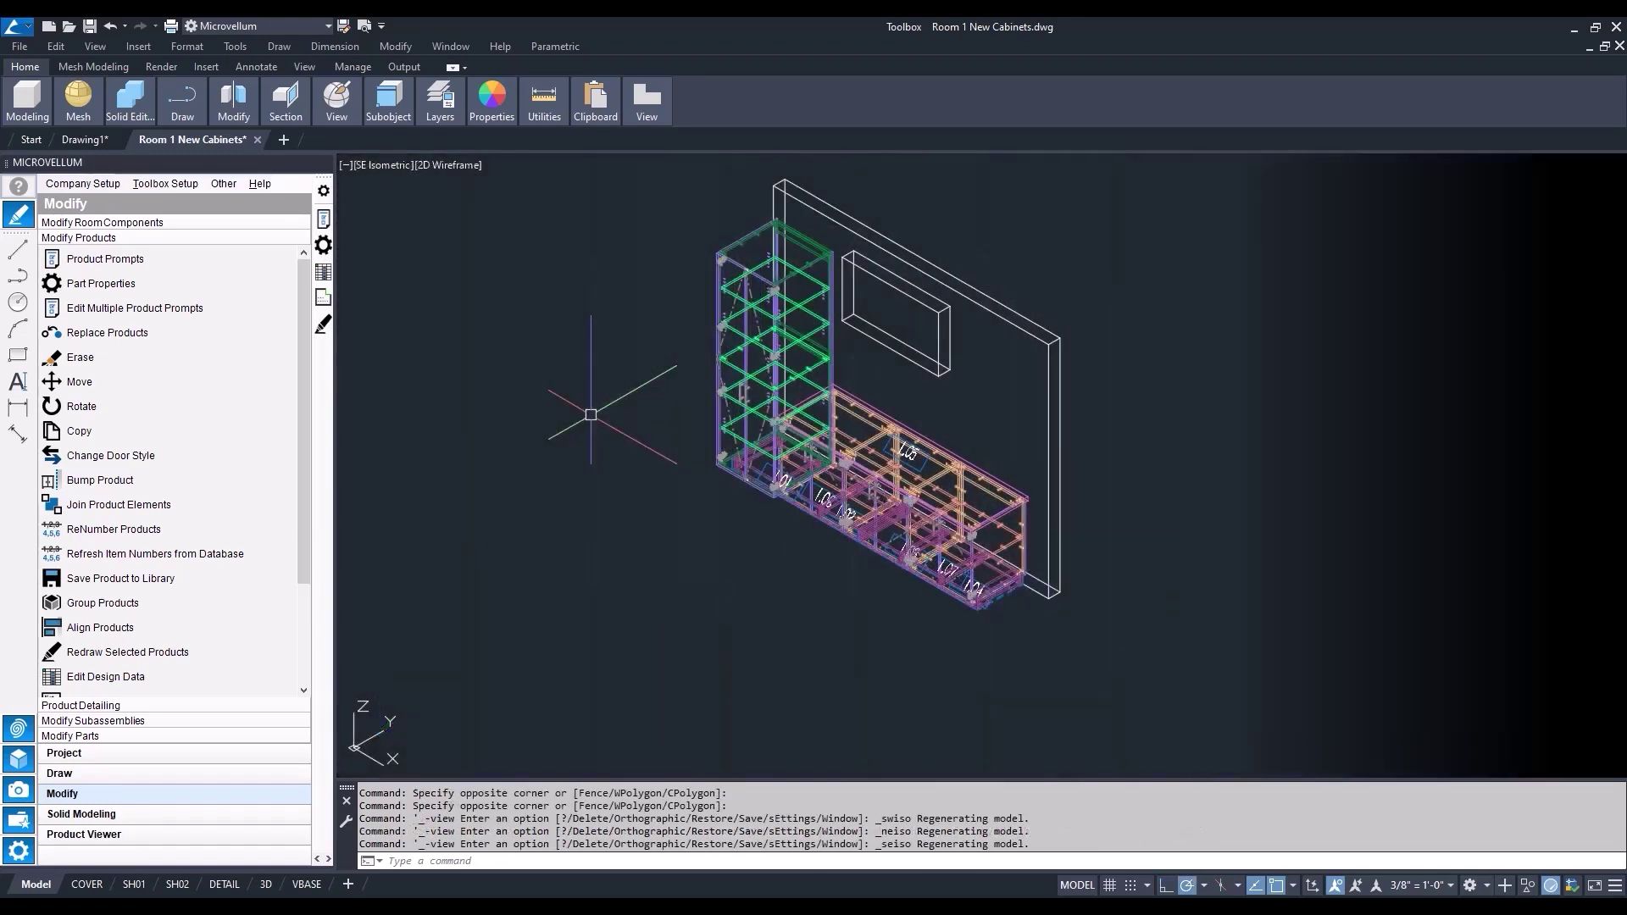
scroll(795, 423, "up", 3)
middle_click_drag(795, 422, 710, 385)
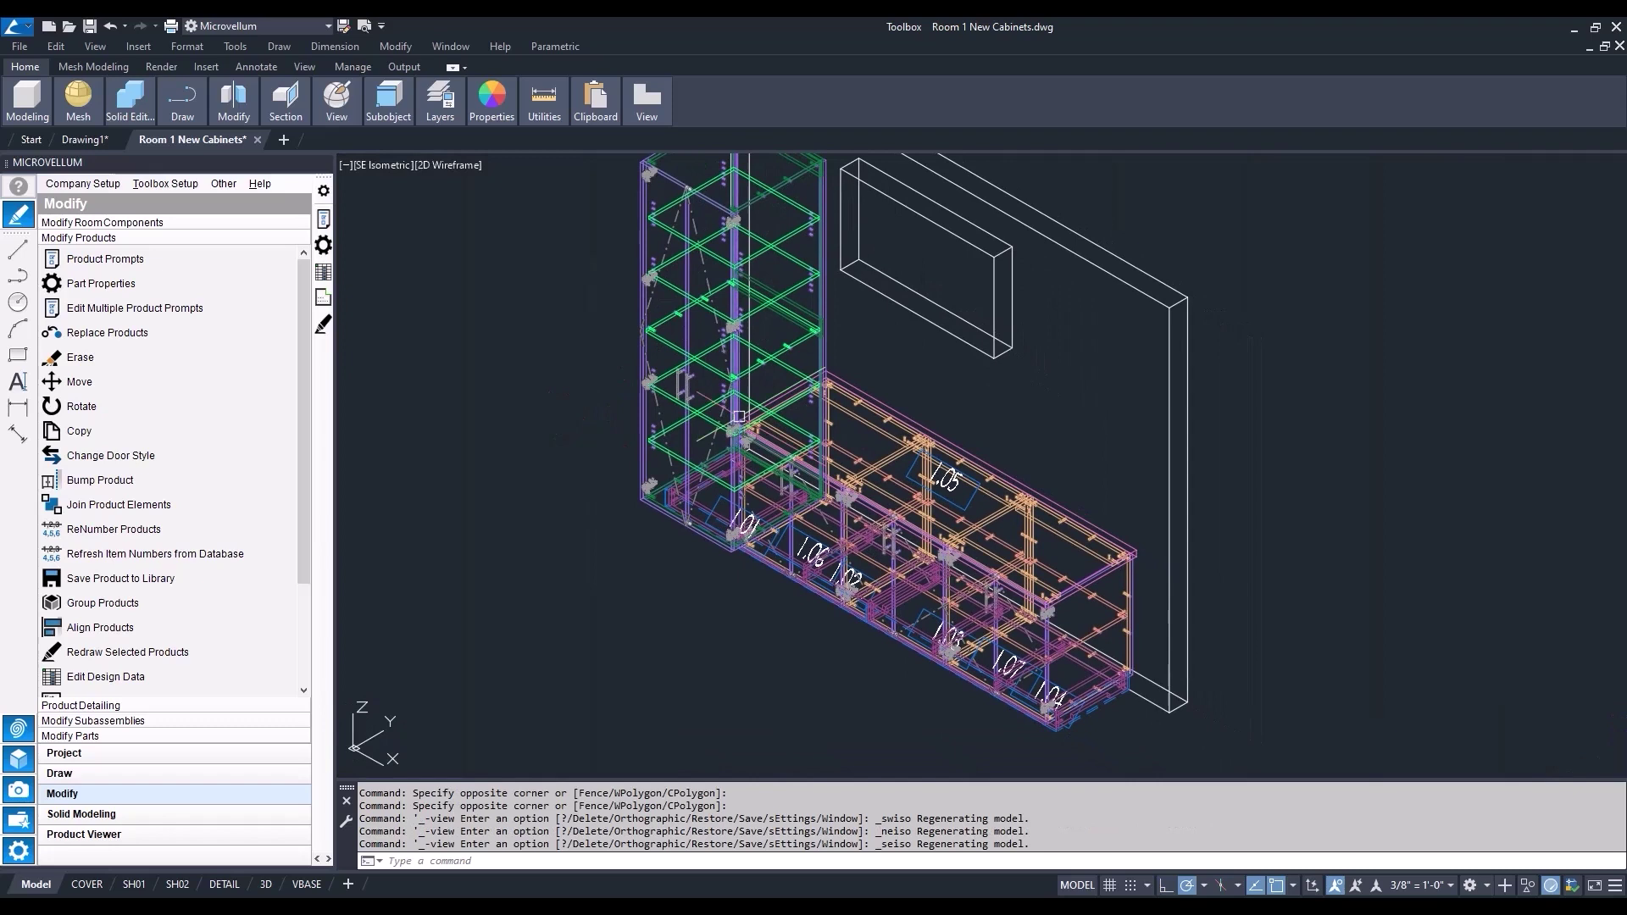
left_click(178, 363)
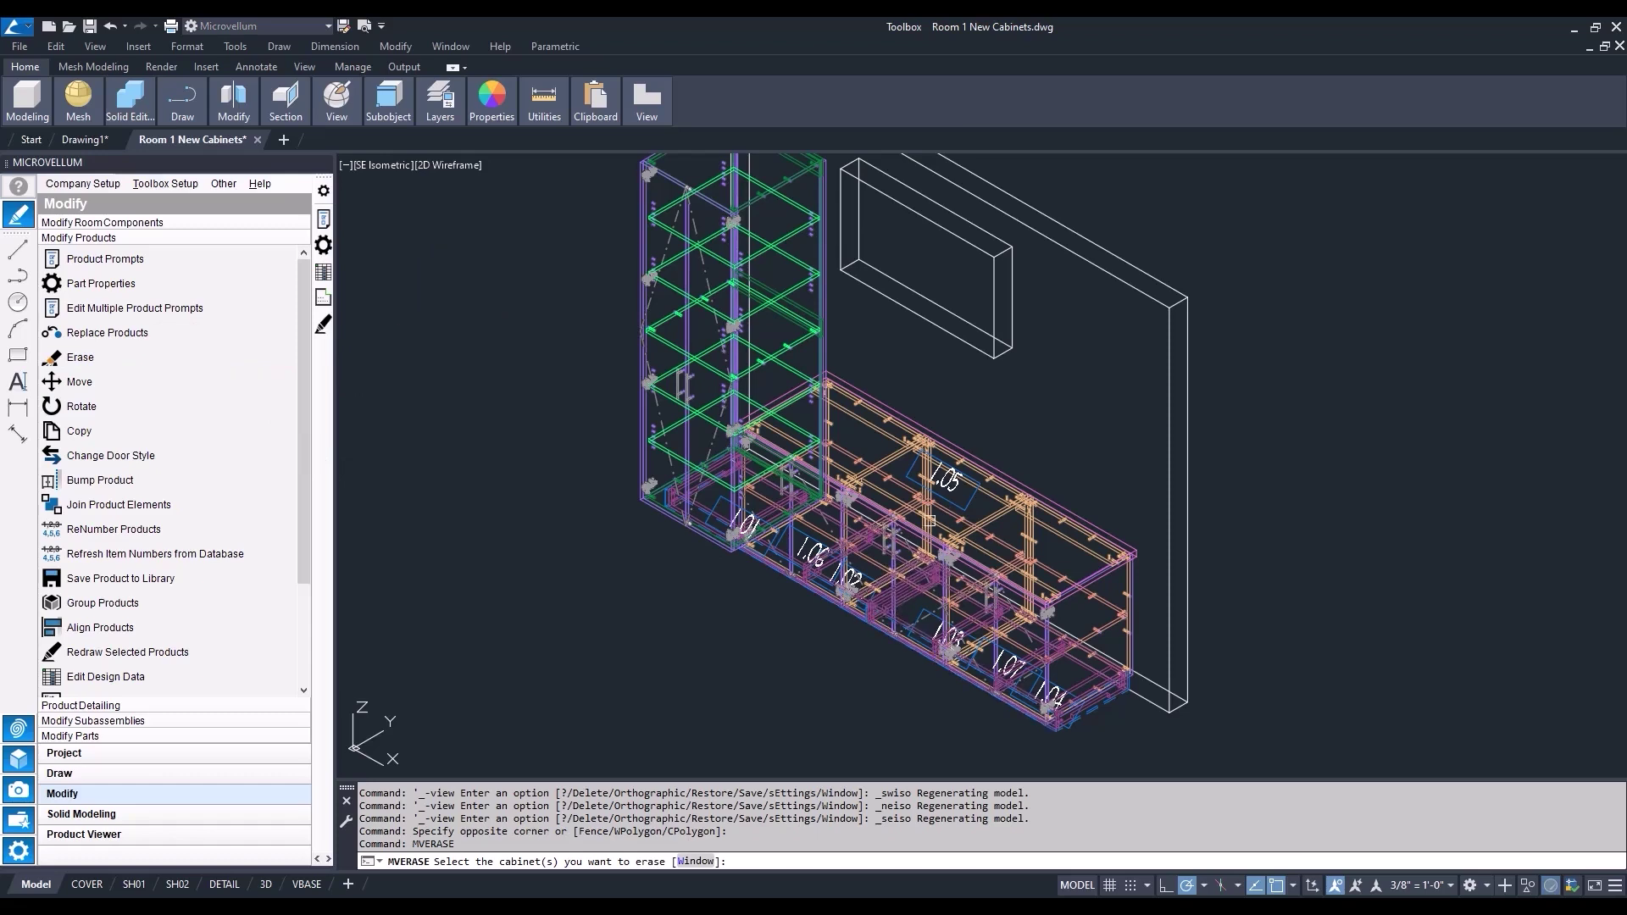
key("Escape")
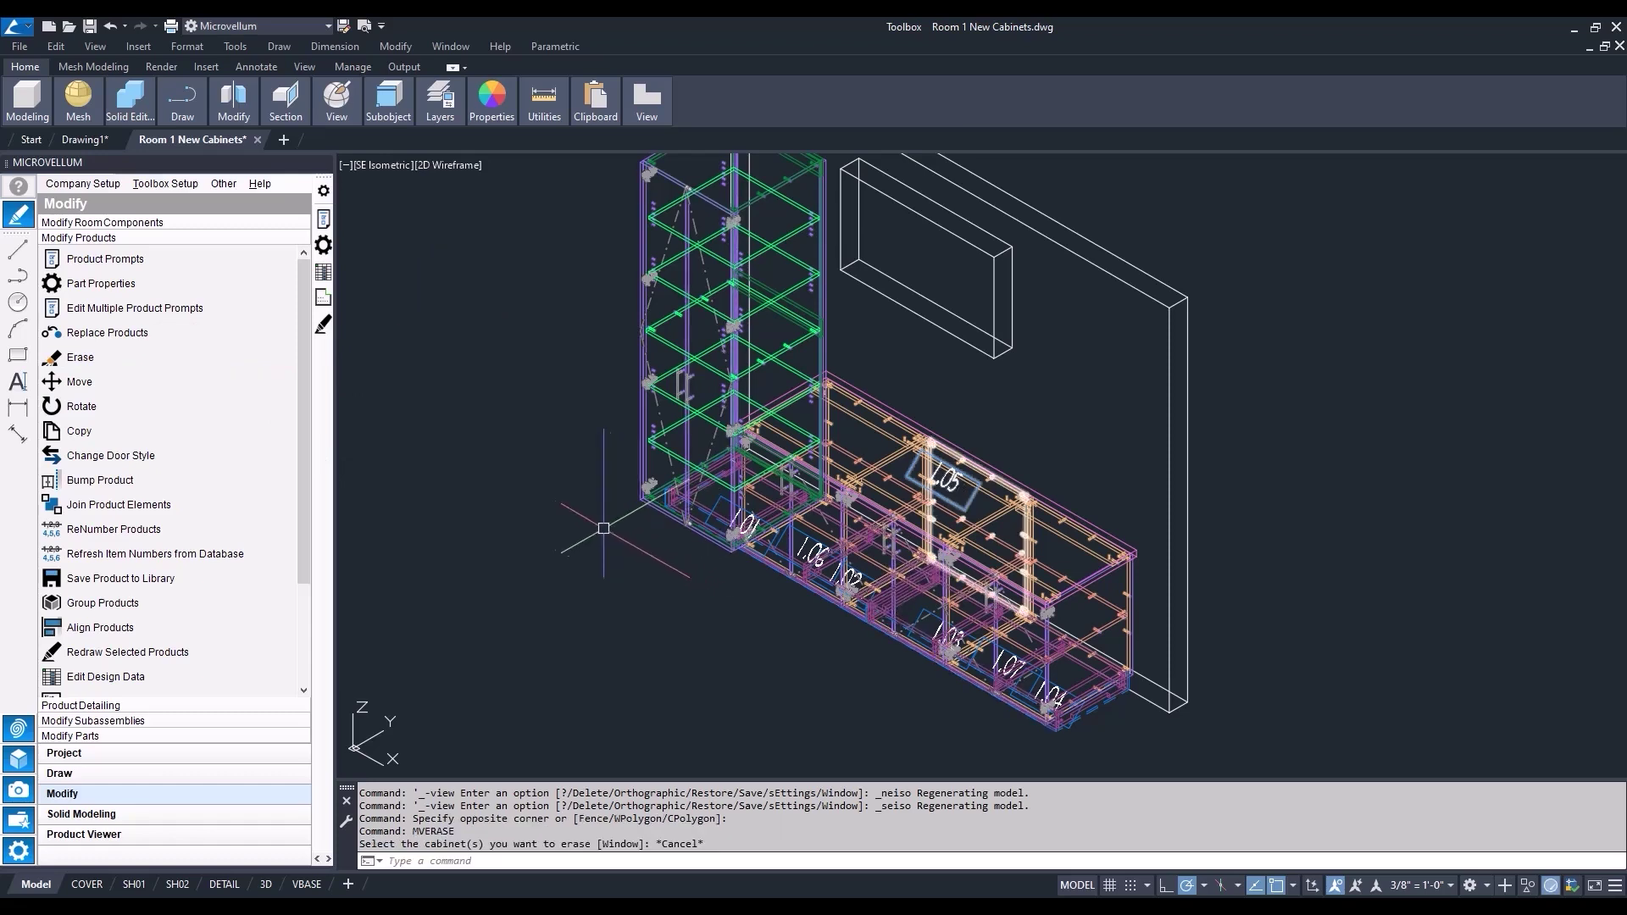
key("Escape")
key("Escape")
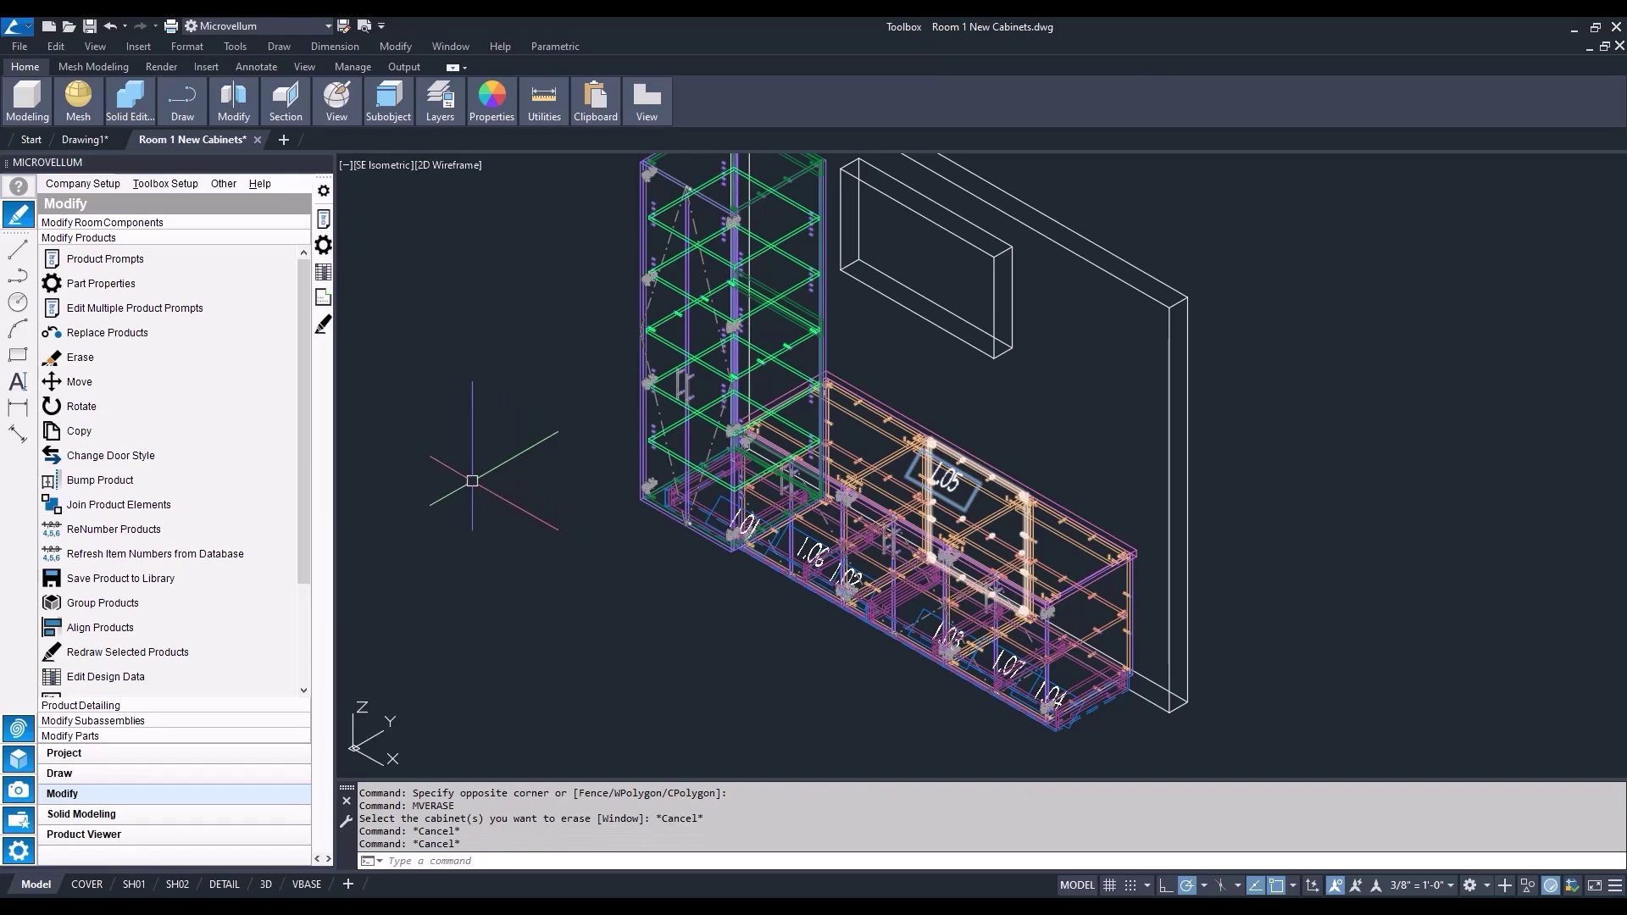
- Apply the Conceptual visual style and erase the middle base cabinet under the countertop
left_click(444, 166)
left_click(484, 222)
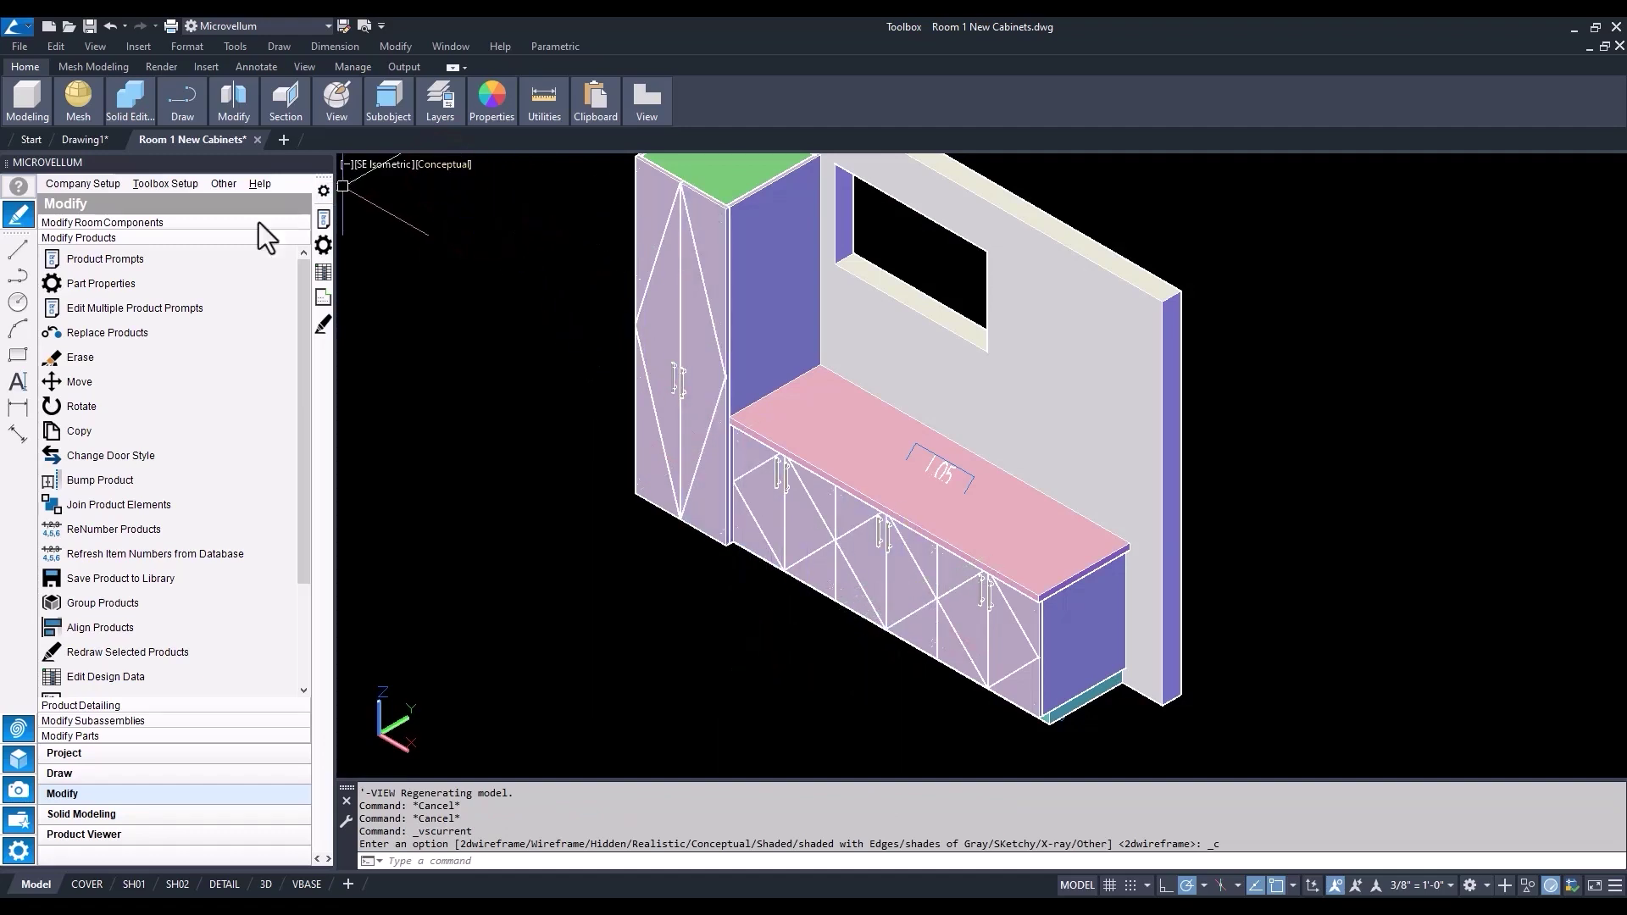
left_click(80, 357)
left_click(872, 603)
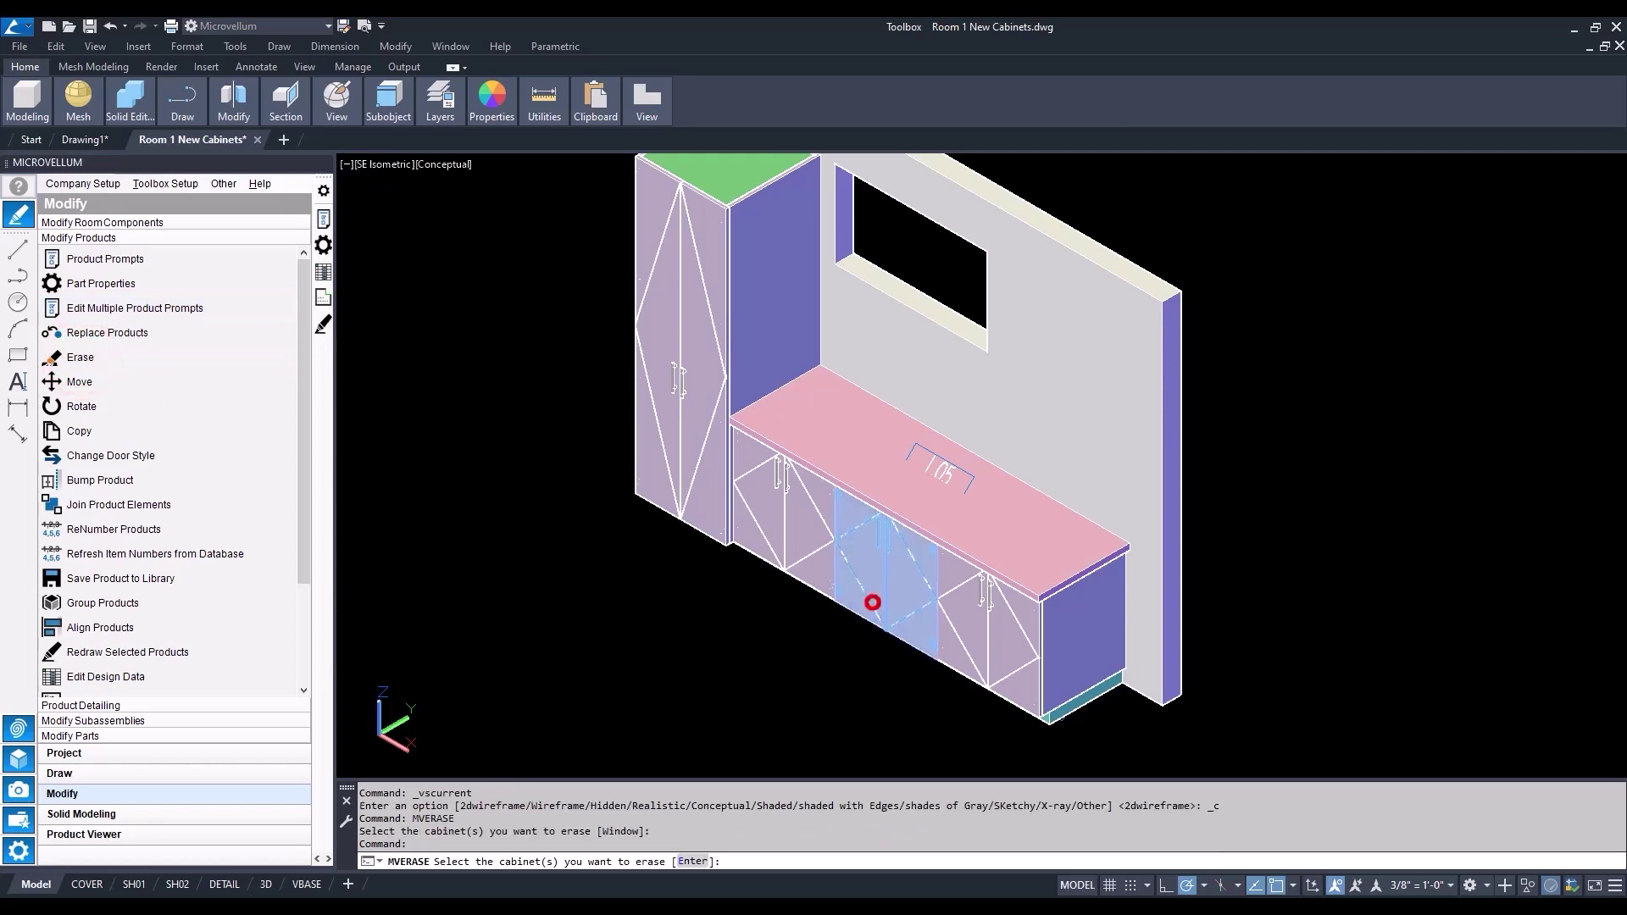
right_click(835, 651)
left_click(890, 502)
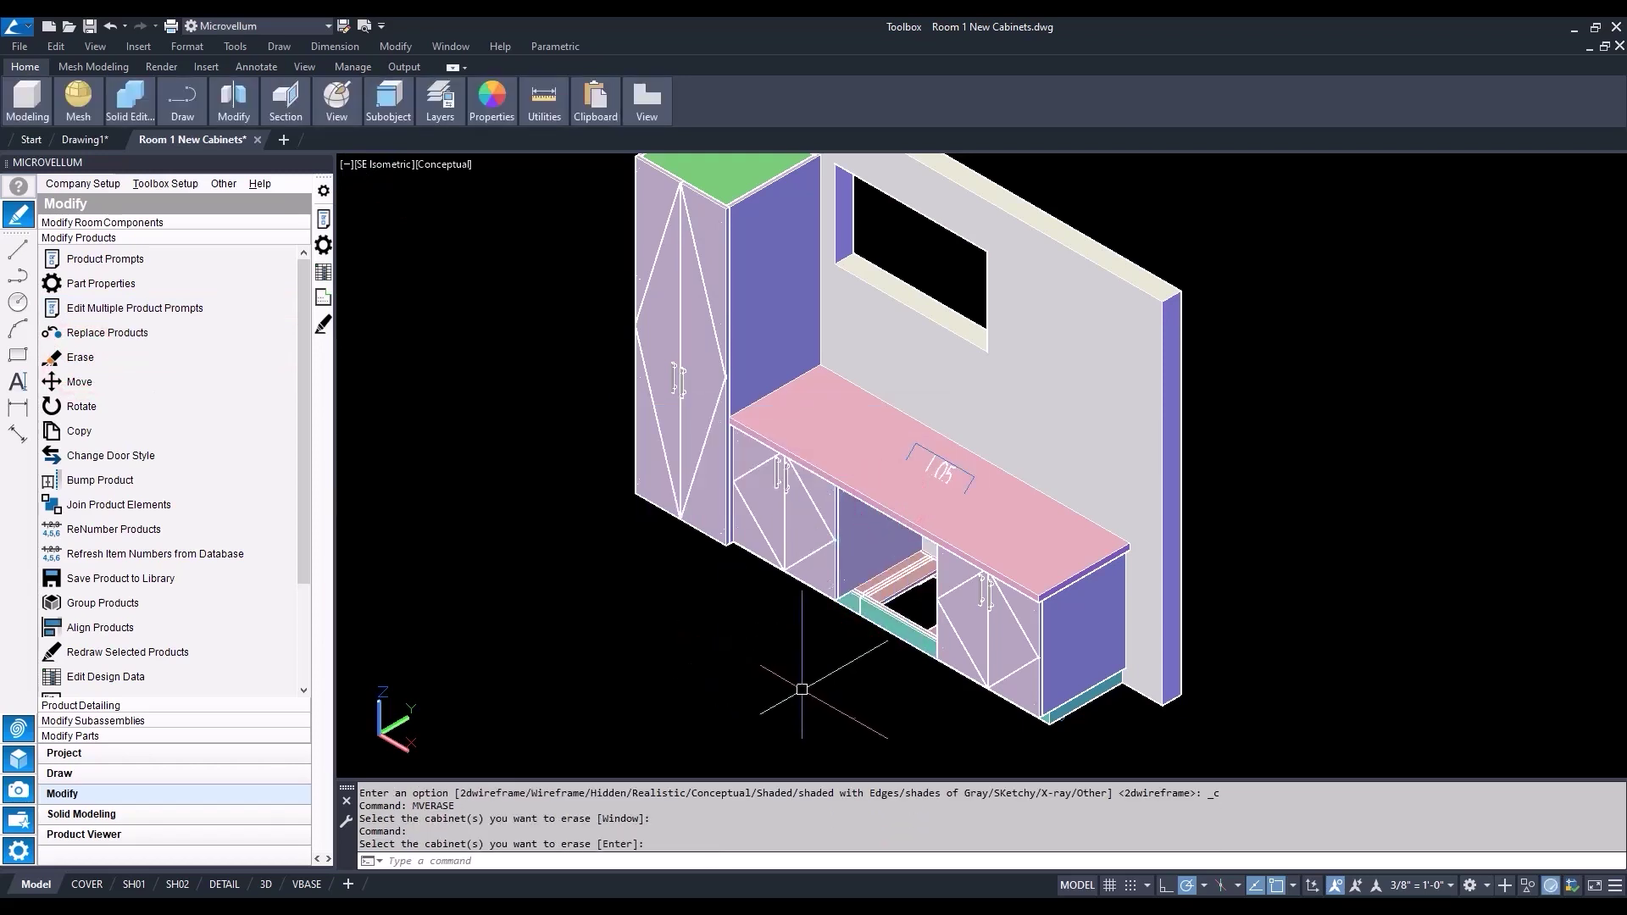
- Orbit toward the front of the opening under the countertop and set the visual style to 2D Wireframe
scroll(805, 673, "up", 2)
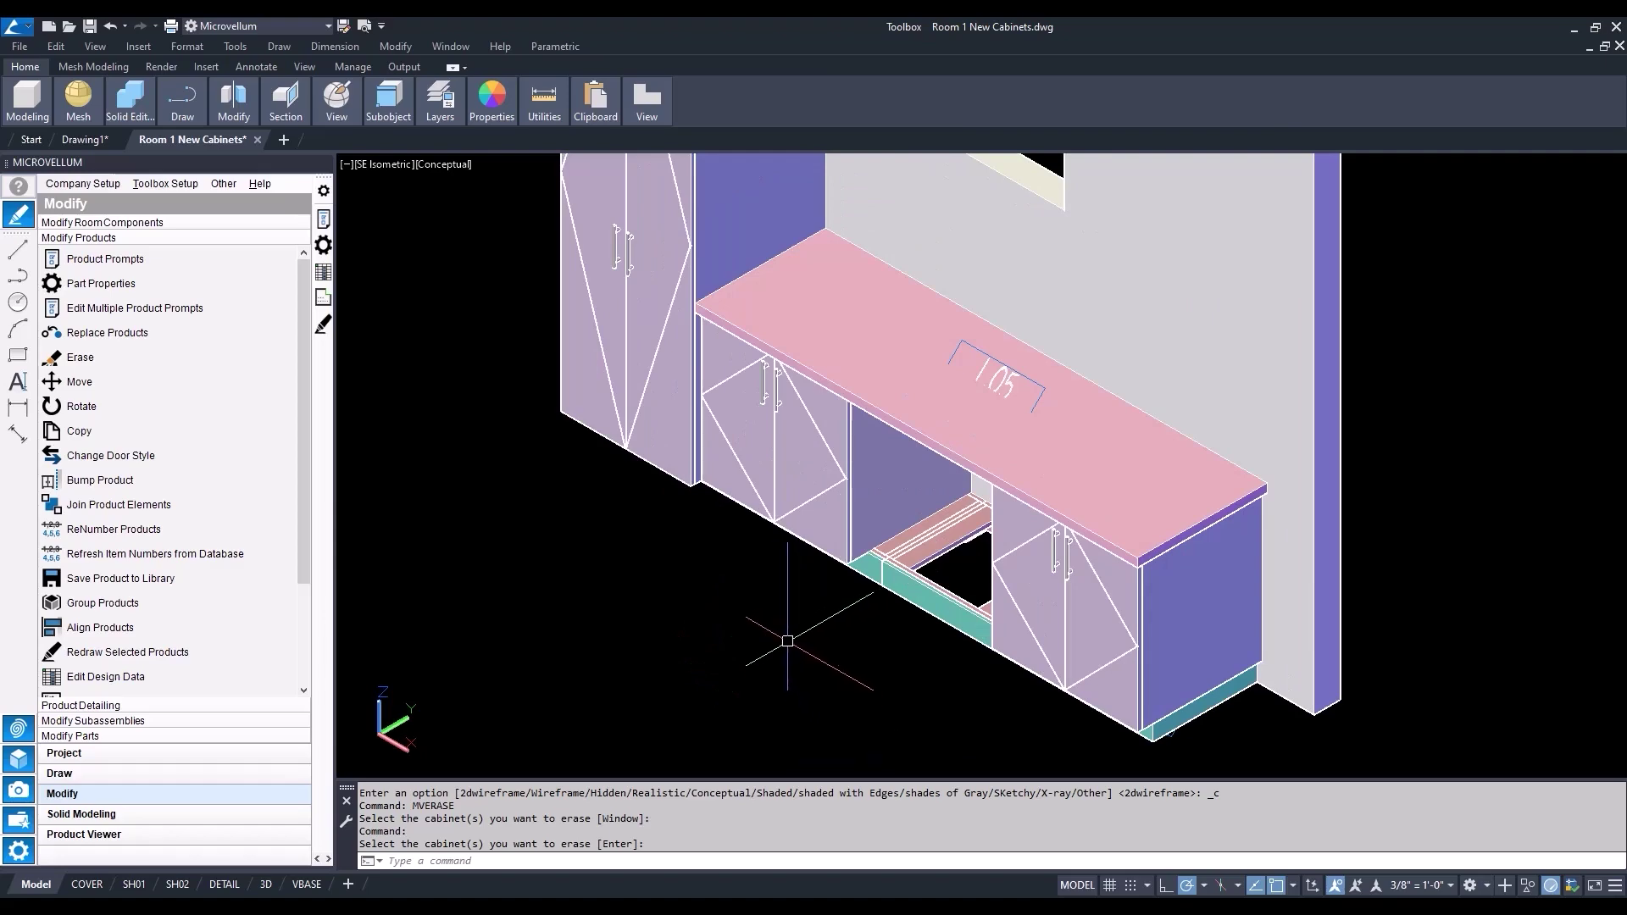
middle_click_drag(761, 644, 822, 623, "shift")
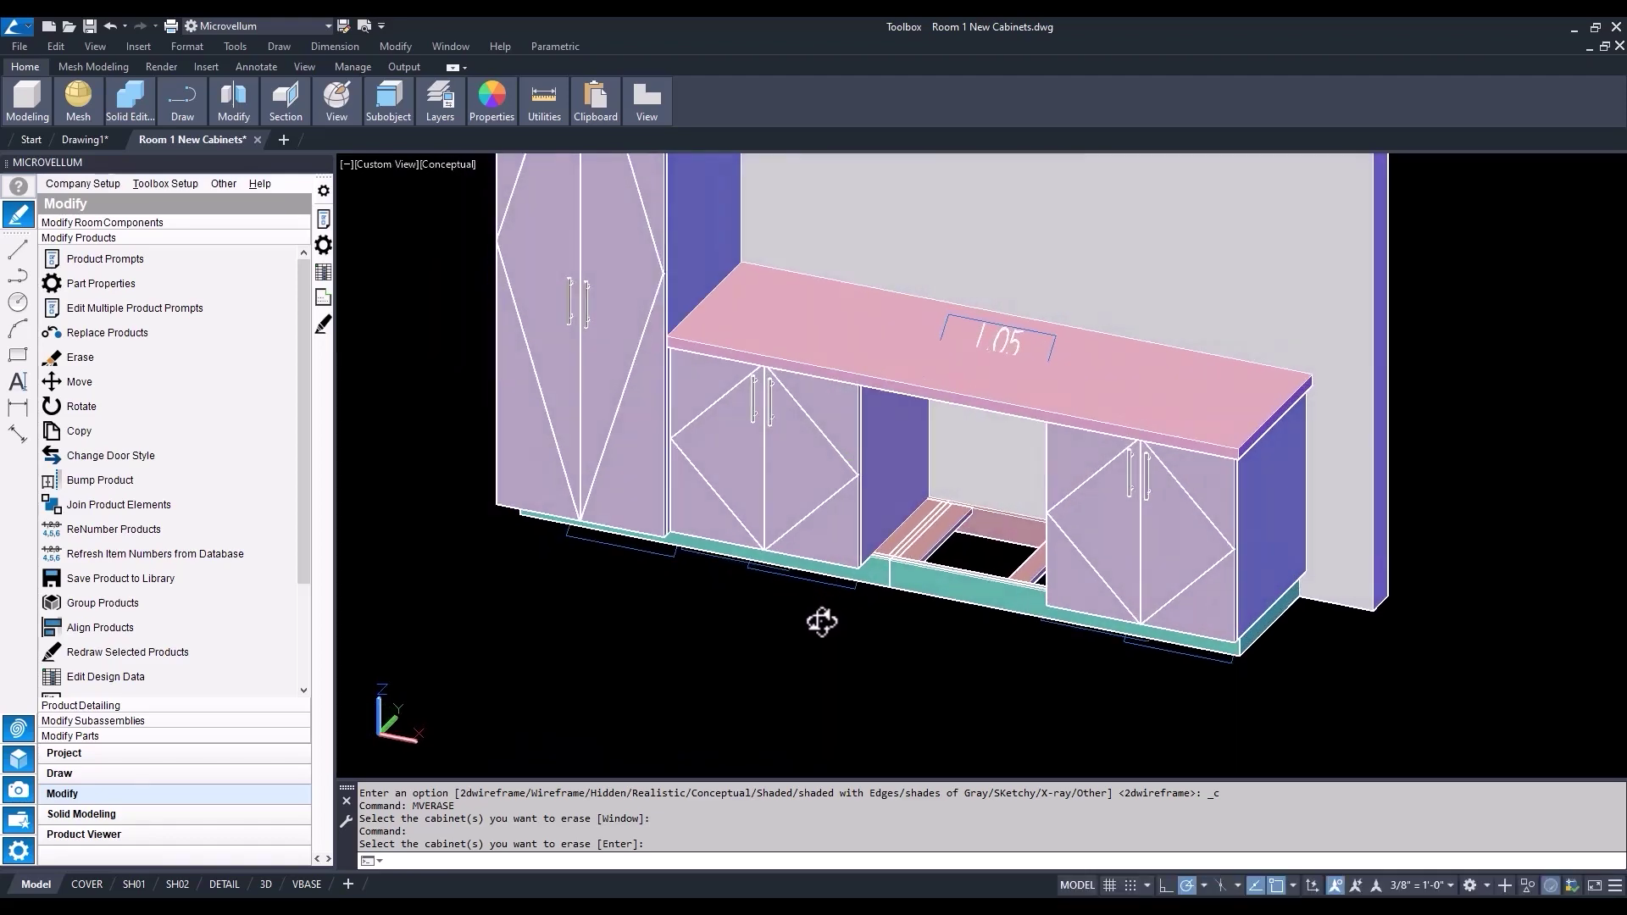
left_click(460, 163)
left_click(492, 205)
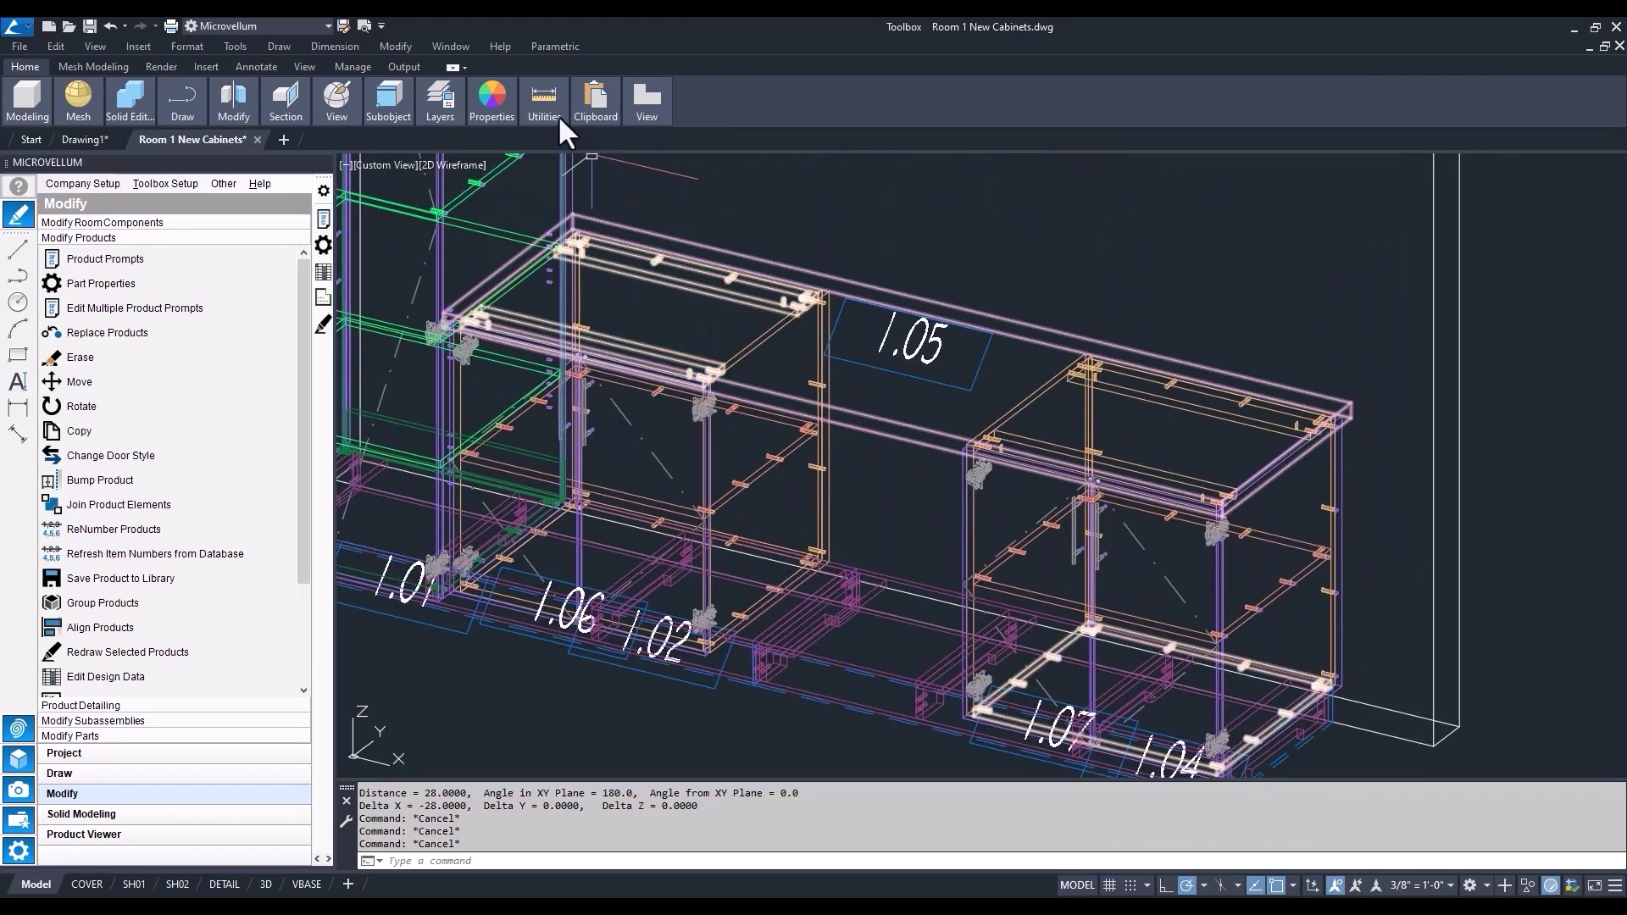
- Measure the width of the gap between the two remaining base cabinets, from bottom corner to bottom corner
mouse_move(546, 108)
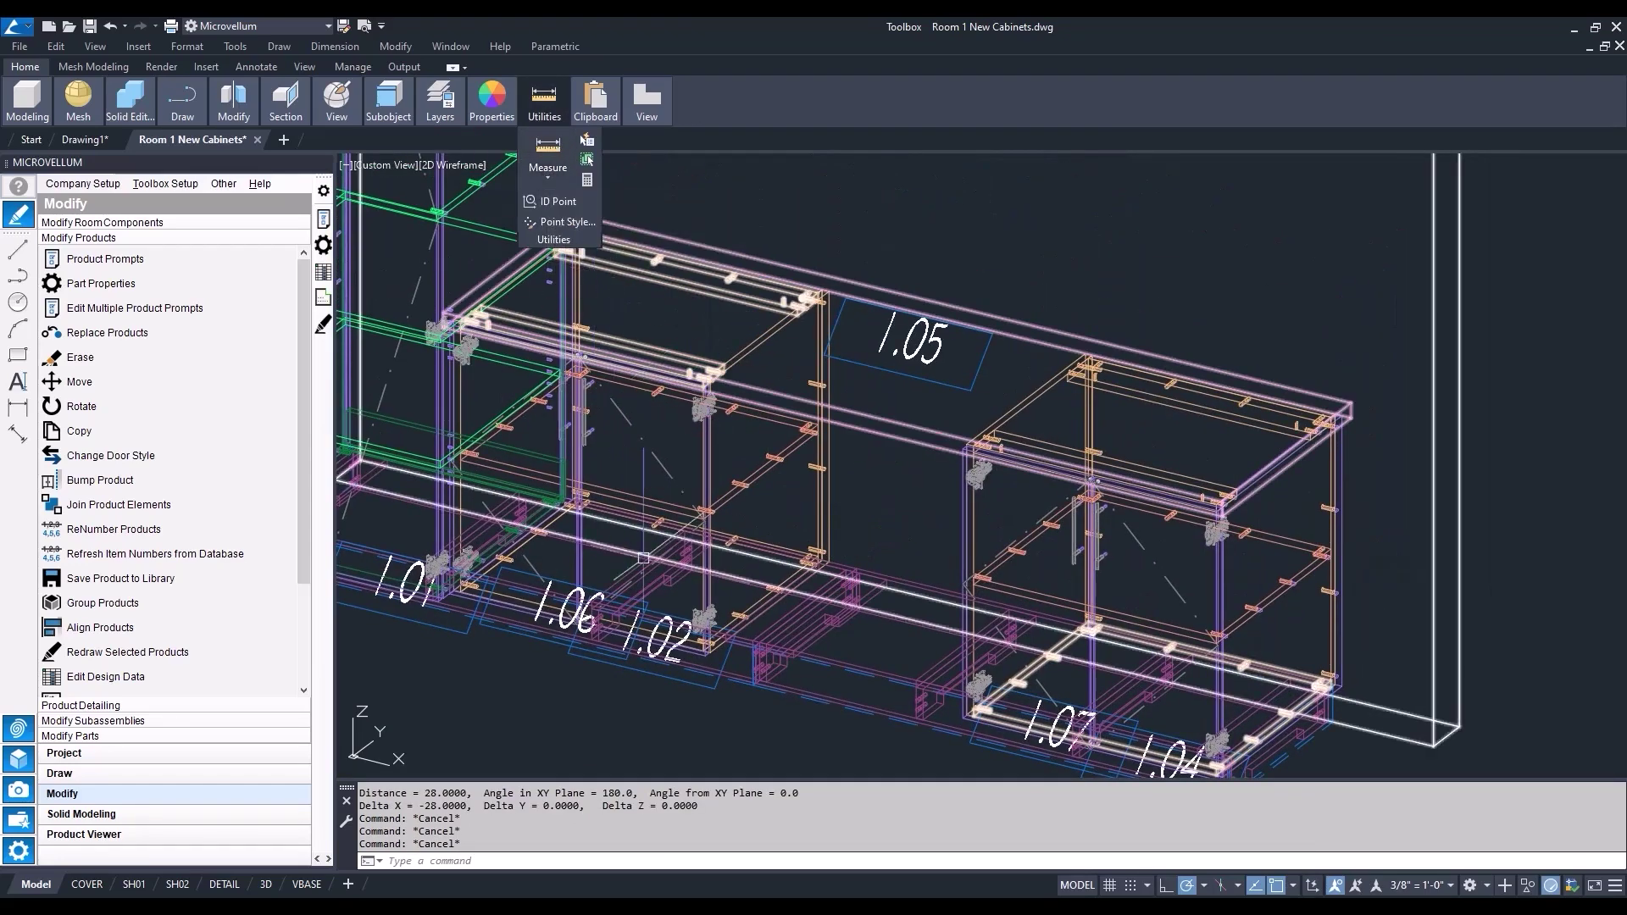
key("Return")
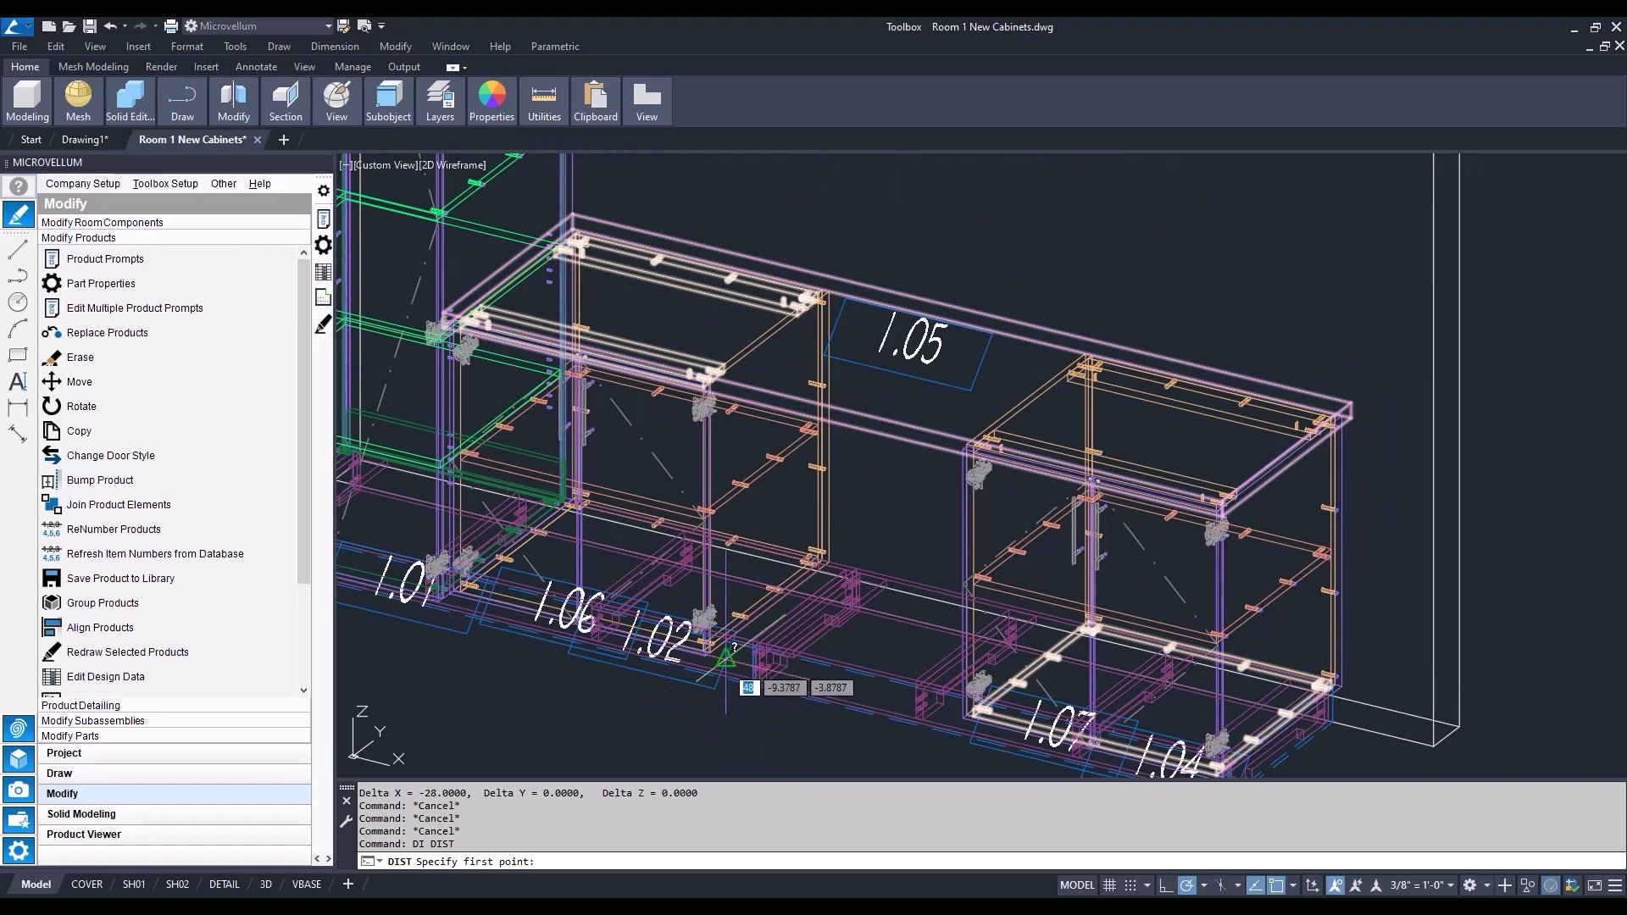
scroll(720, 653, "up", 5)
scroll(693, 695, "up", 3)
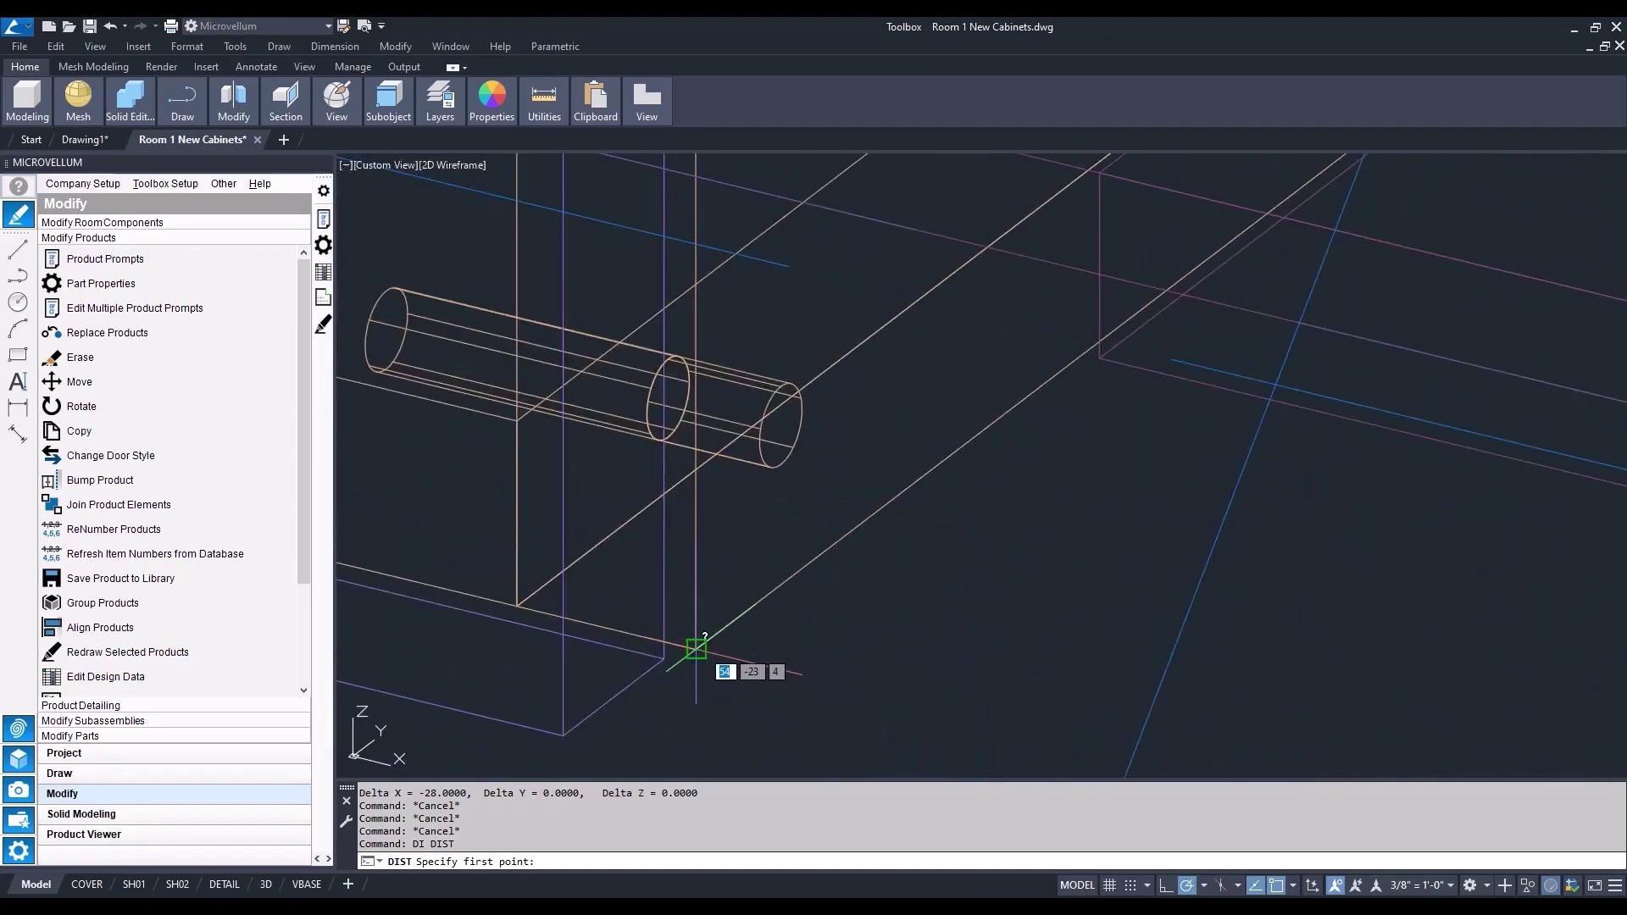
left_click(700, 654)
scroll(688, 635, "down", 8)
scroll(1030, 644, "up", 8)
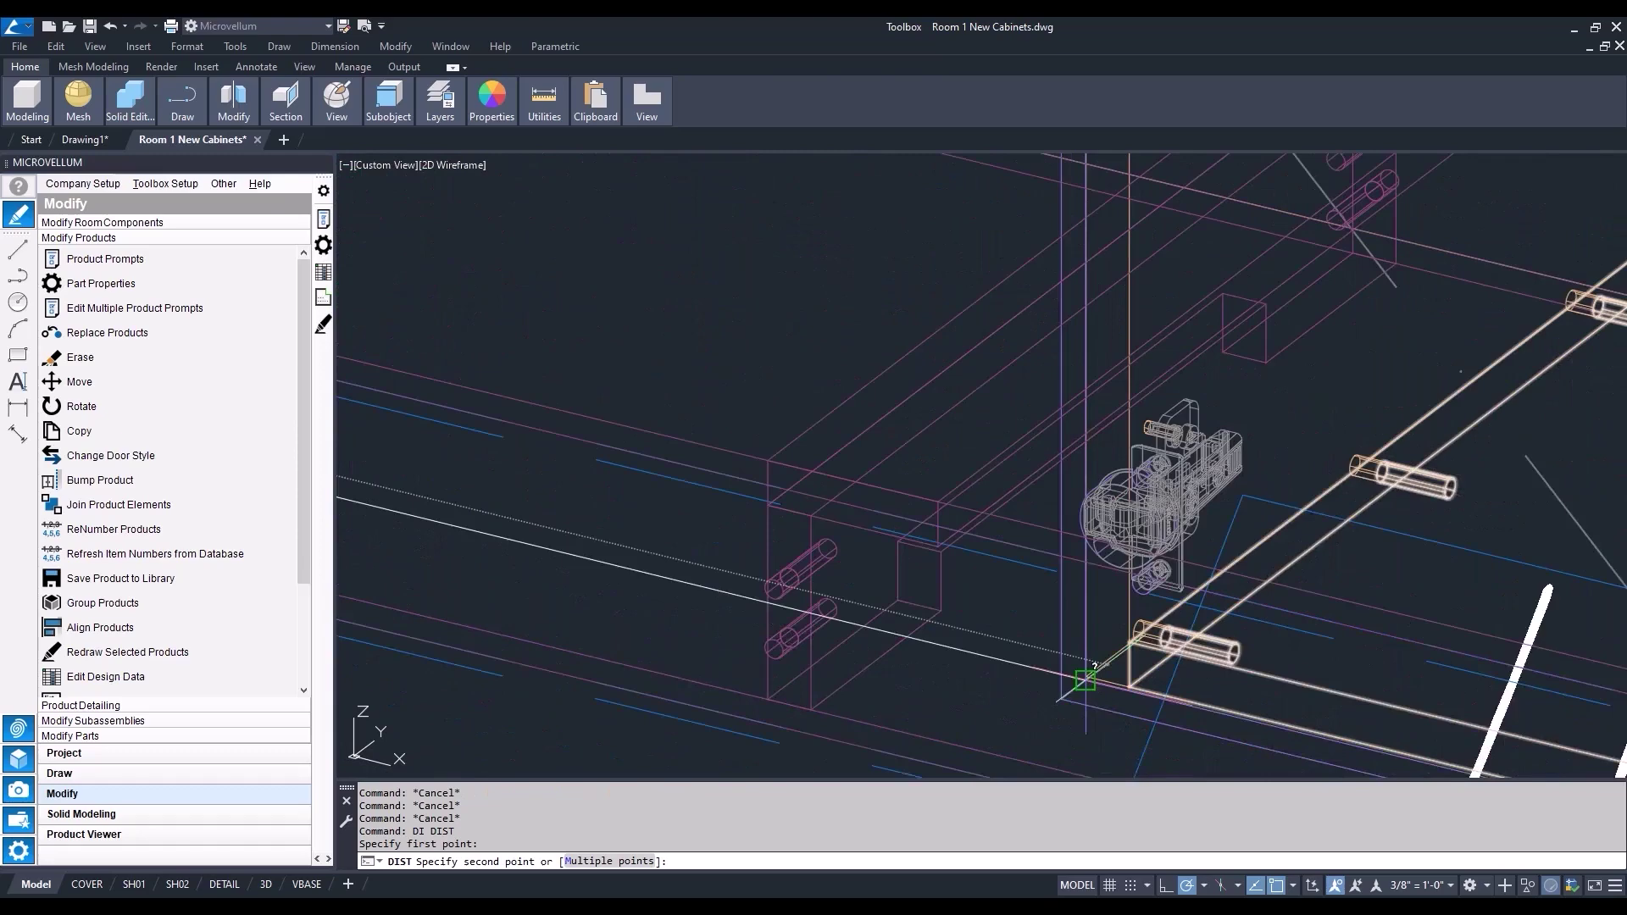
left_click(1030, 644)
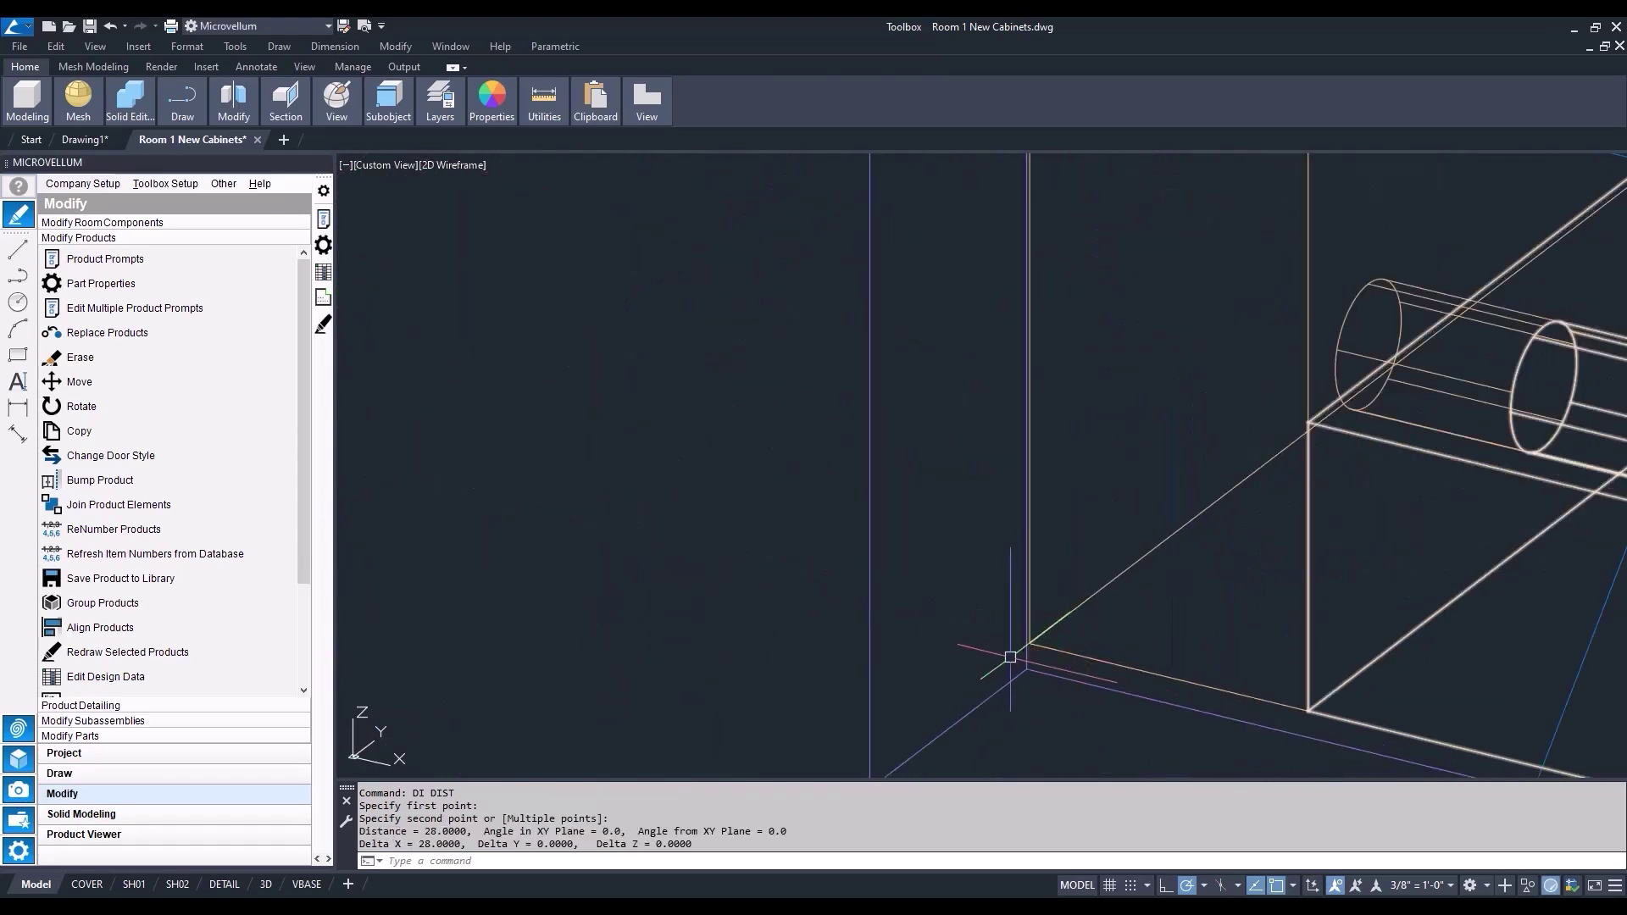
scroll(1011, 657, "down", 5)
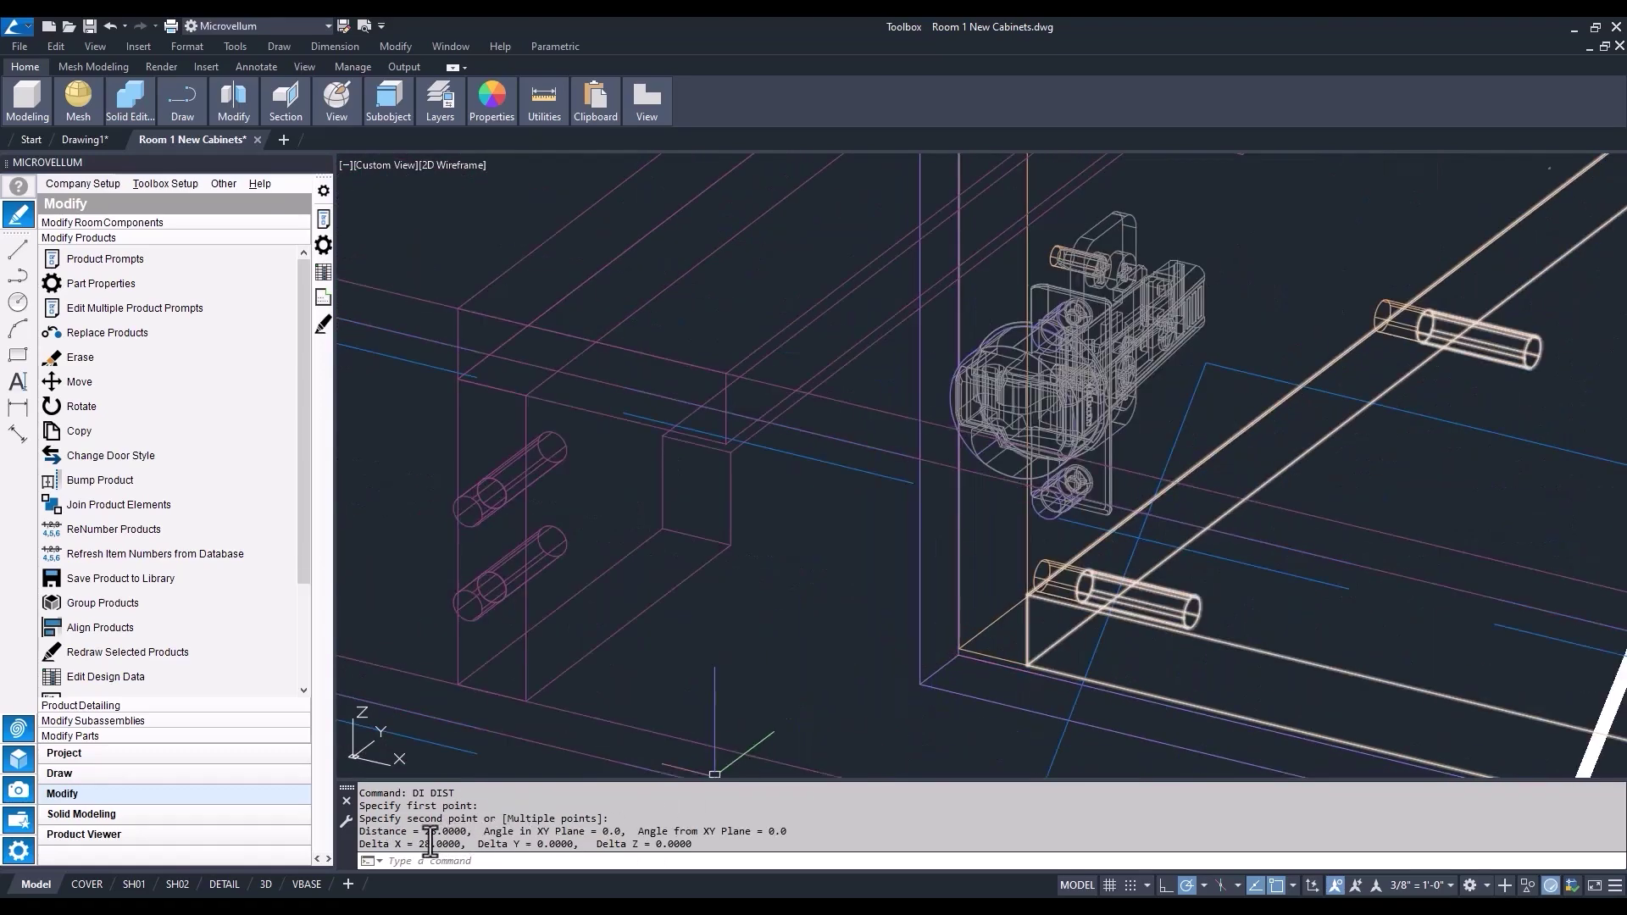
scroll(742, 624, "down", 8)
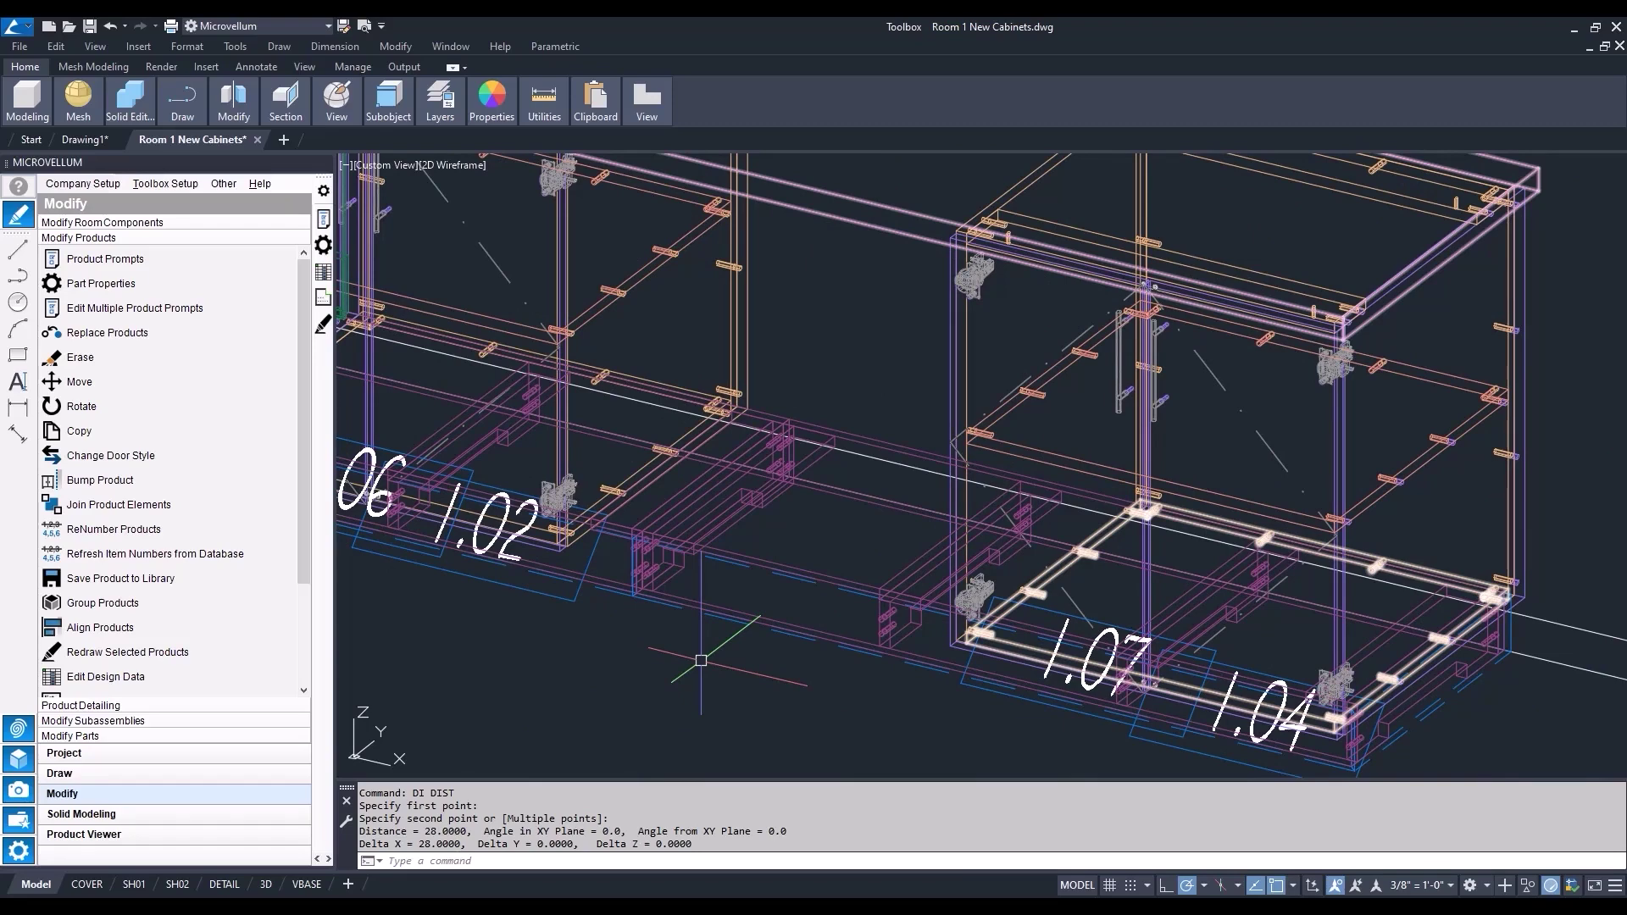
- Move base cabinet 1.04 by 4 in the negative X direction with Ortho on, toward base cabinet 1.02
scroll(705, 673, "down", 2)
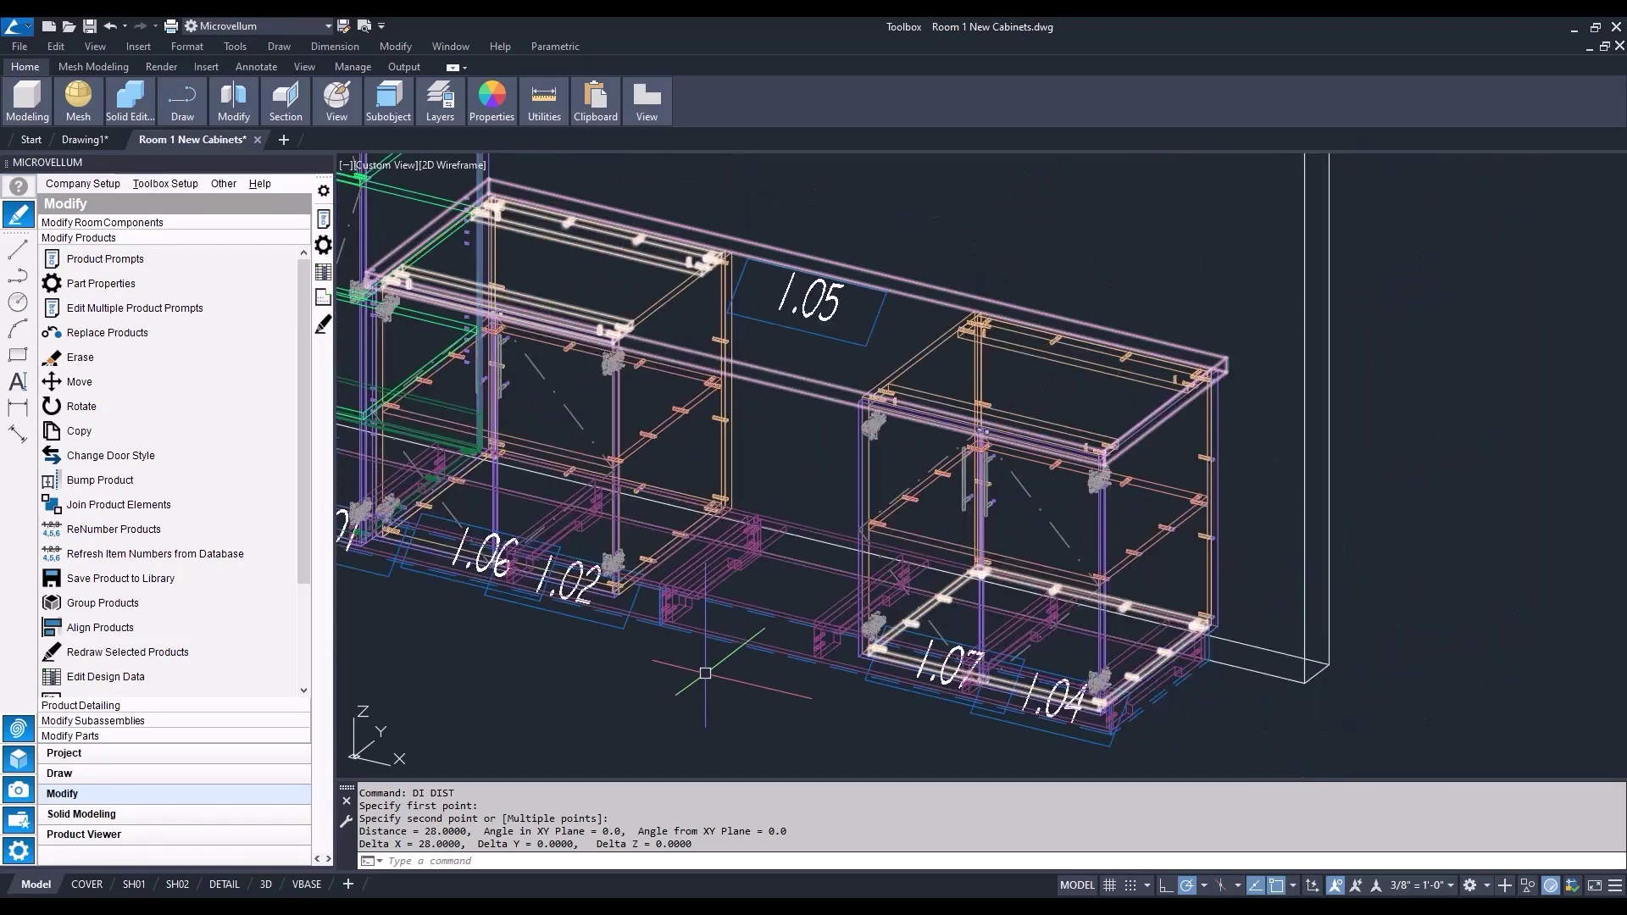
middle_click_drag(698, 676, 774, 679)
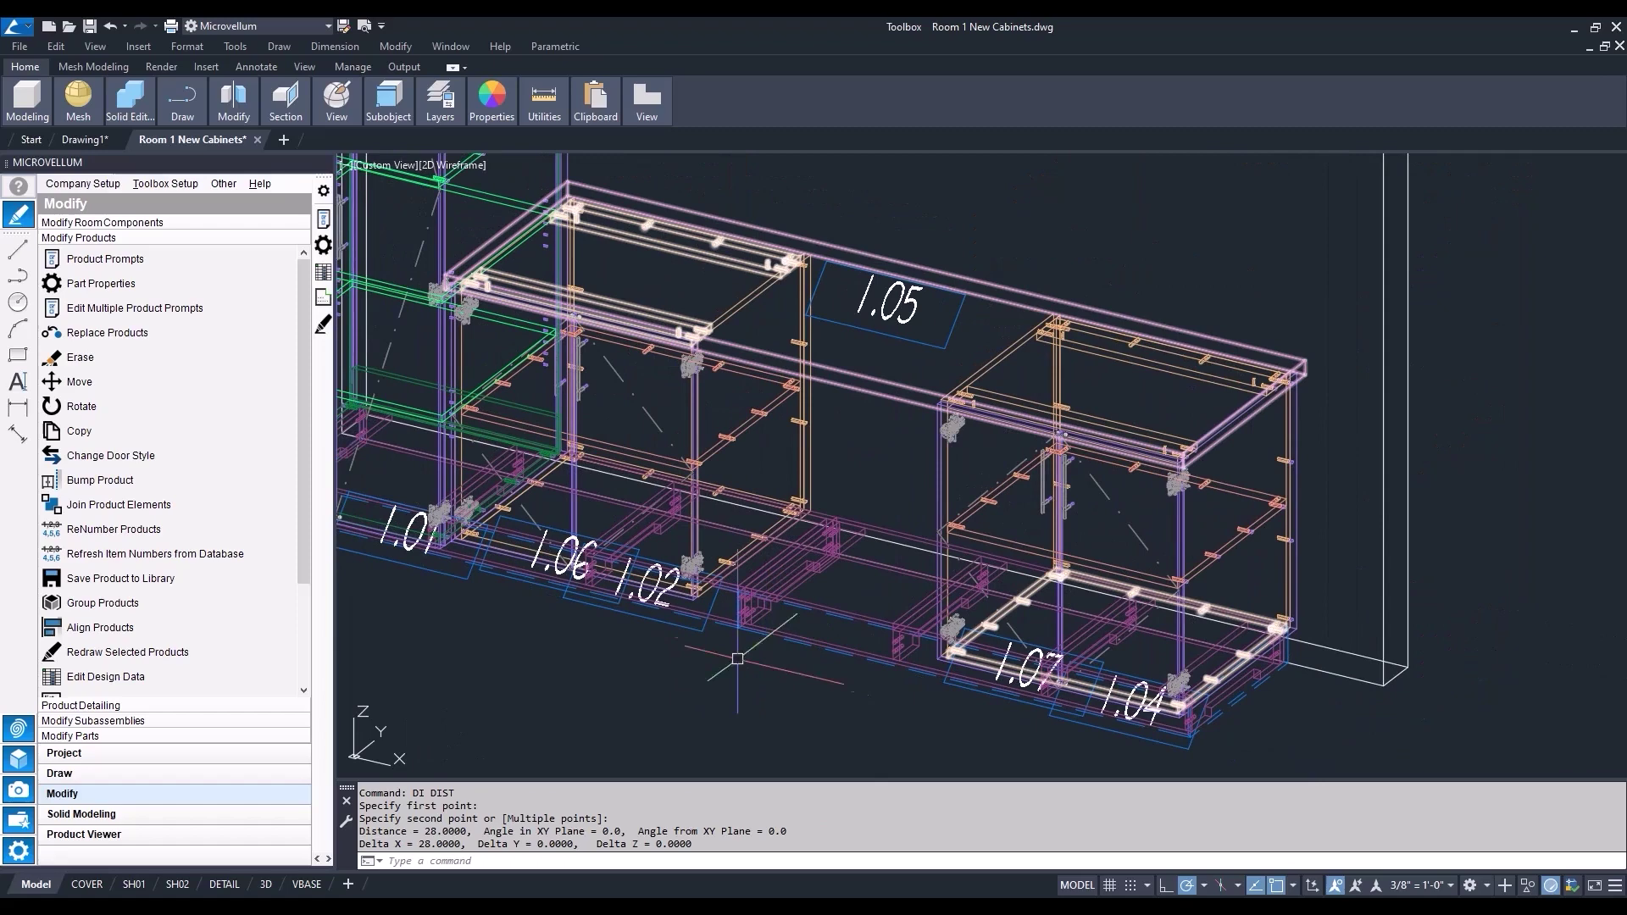
left_click(161, 380)
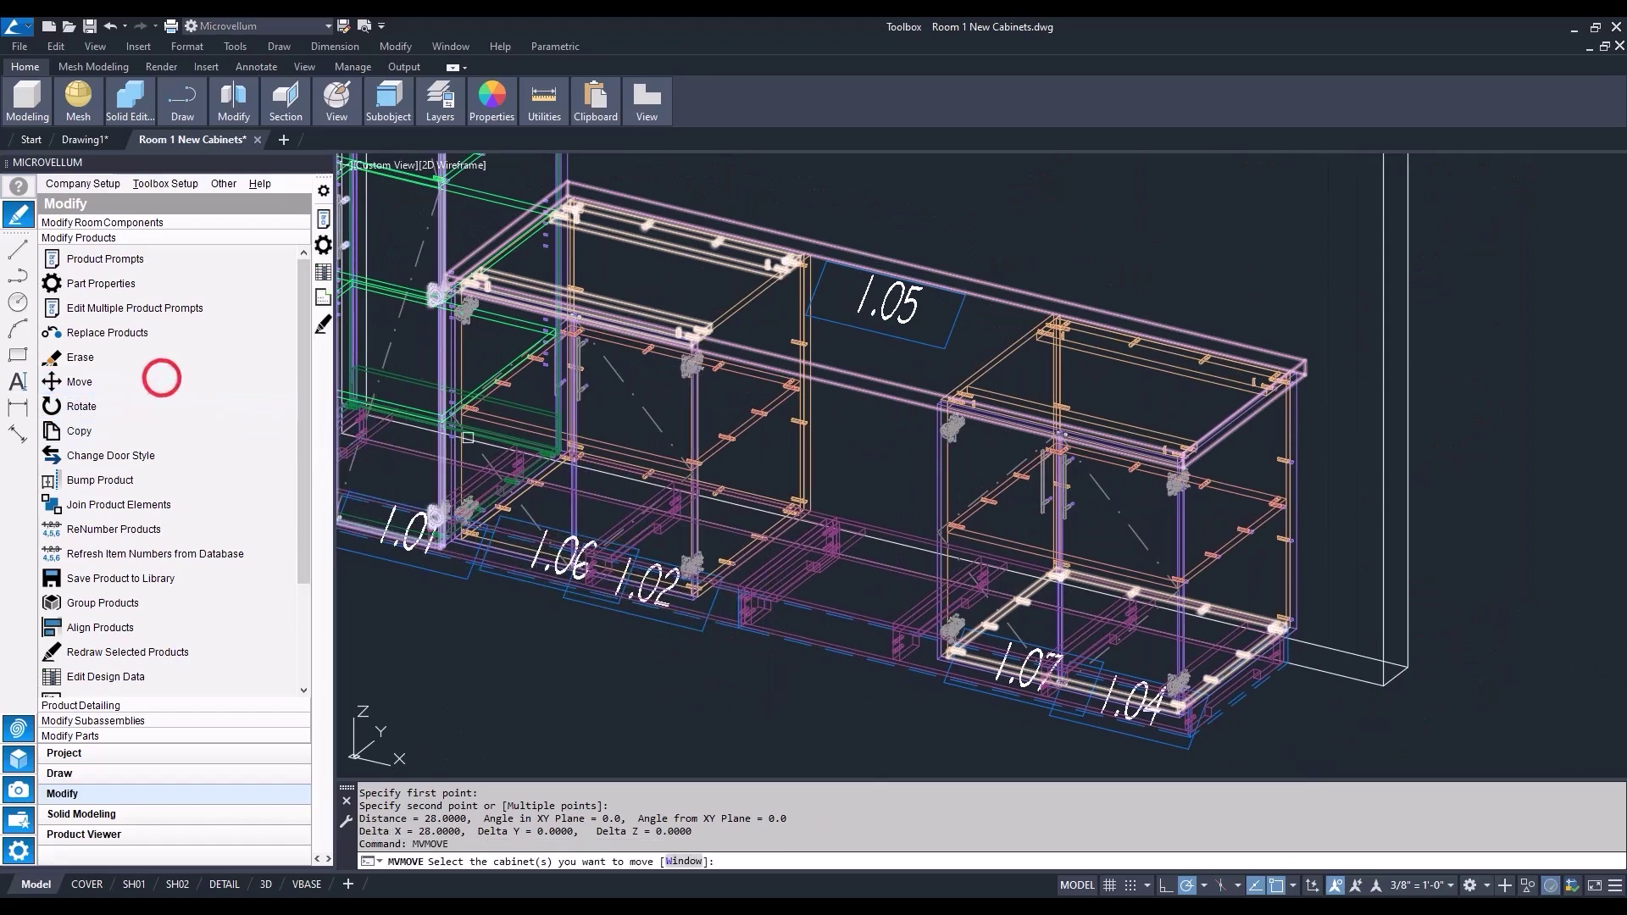
left_click(984, 494)
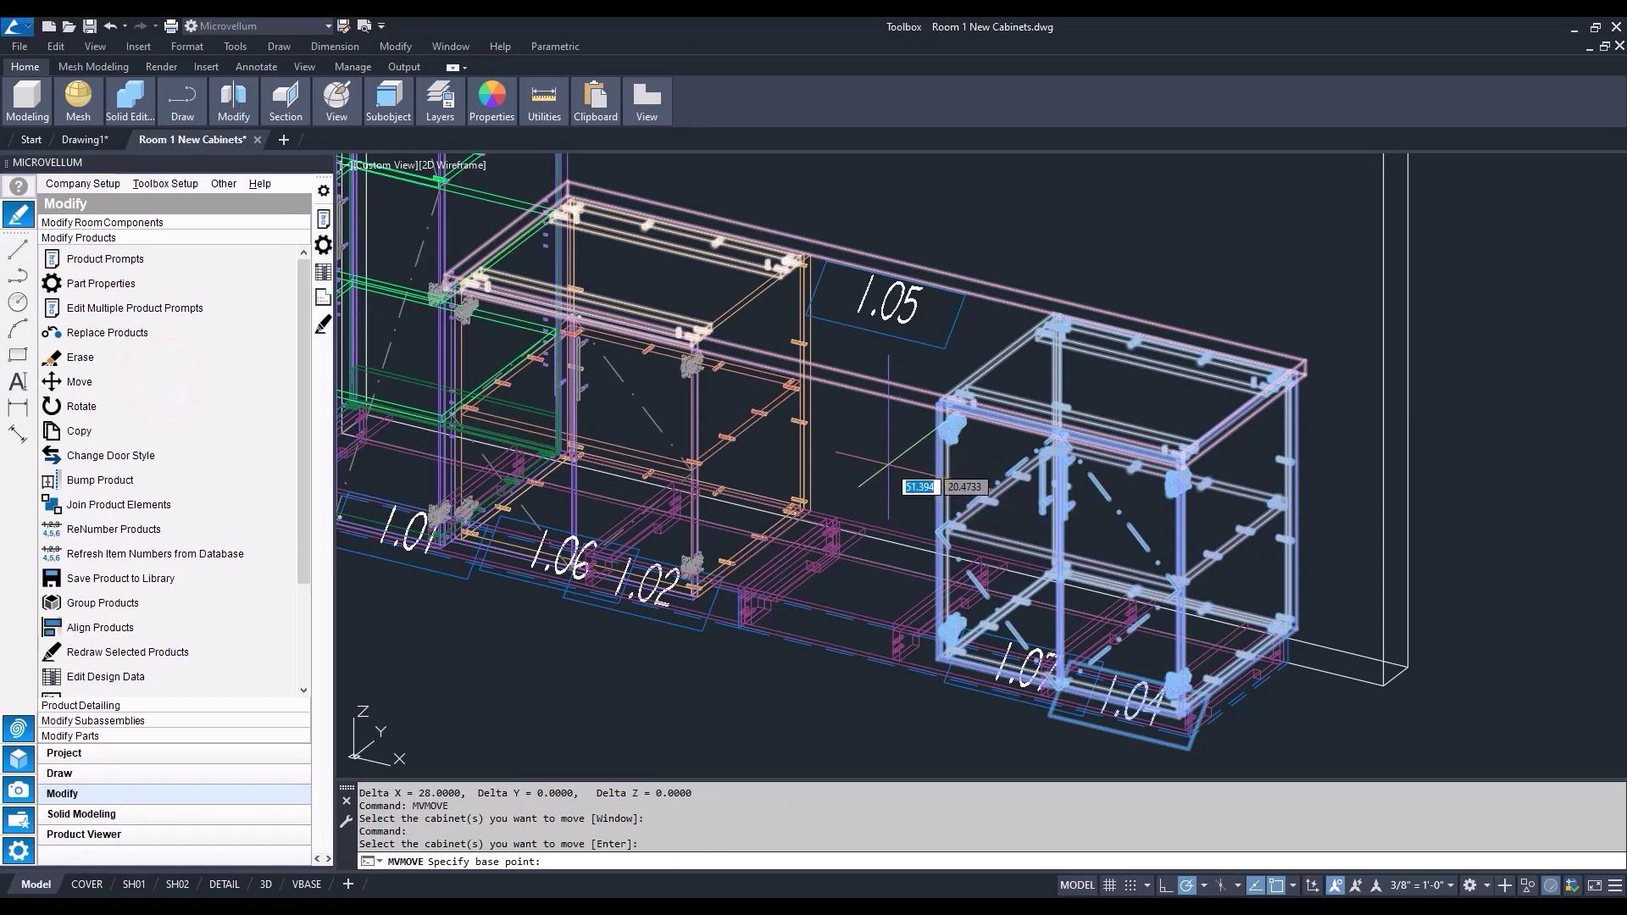
key("Return")
left_click(864, 740)
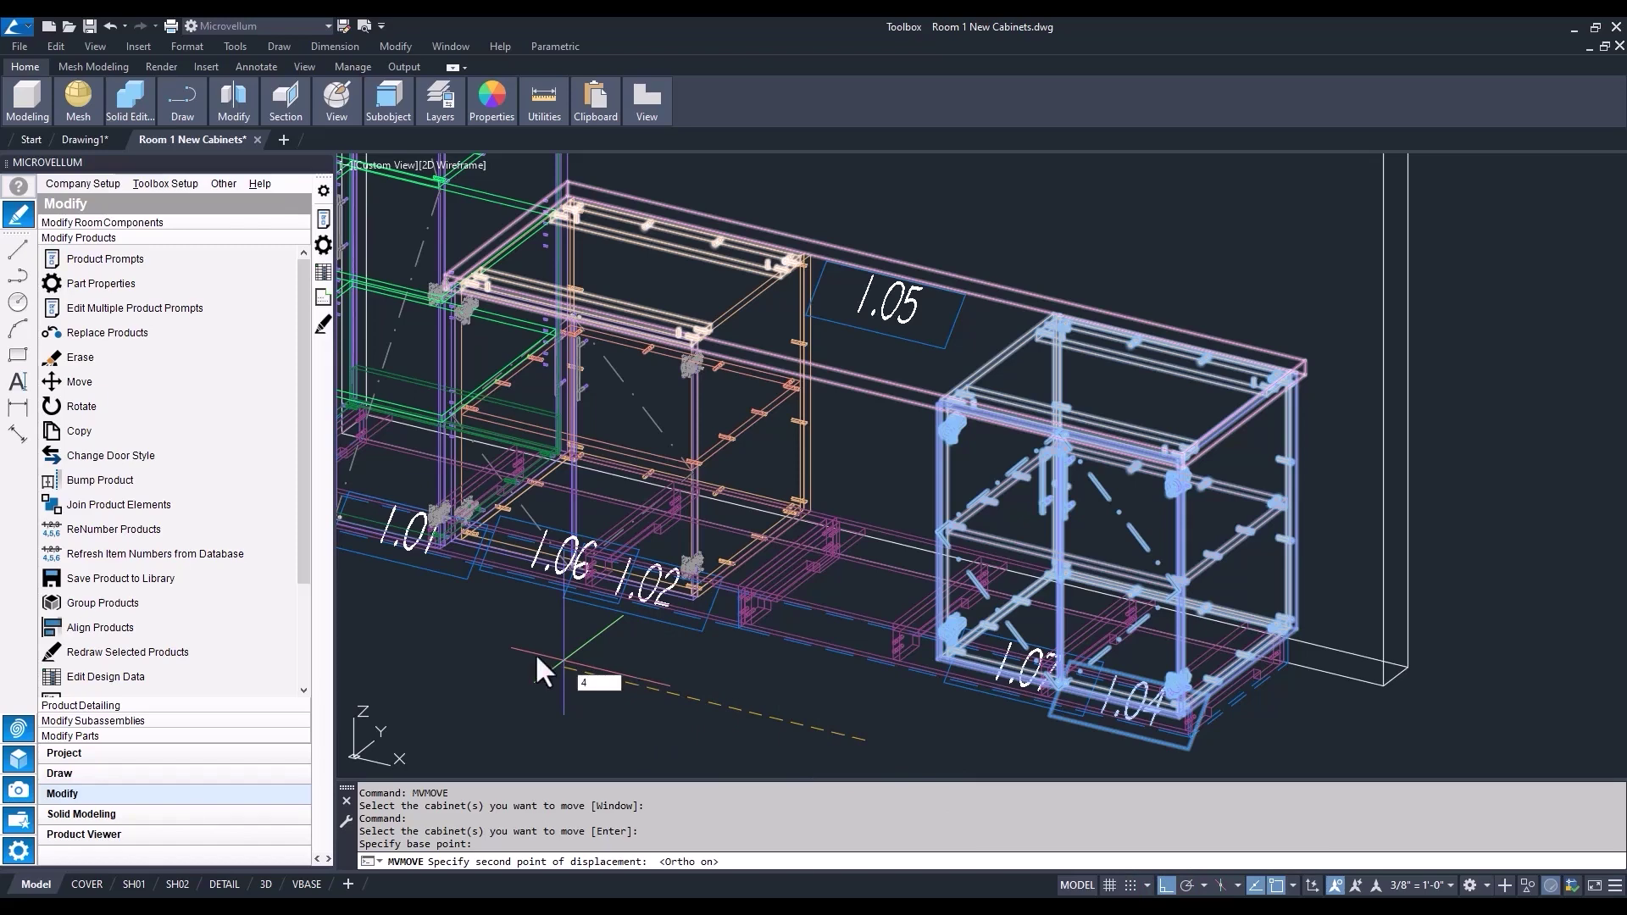
key("Return")
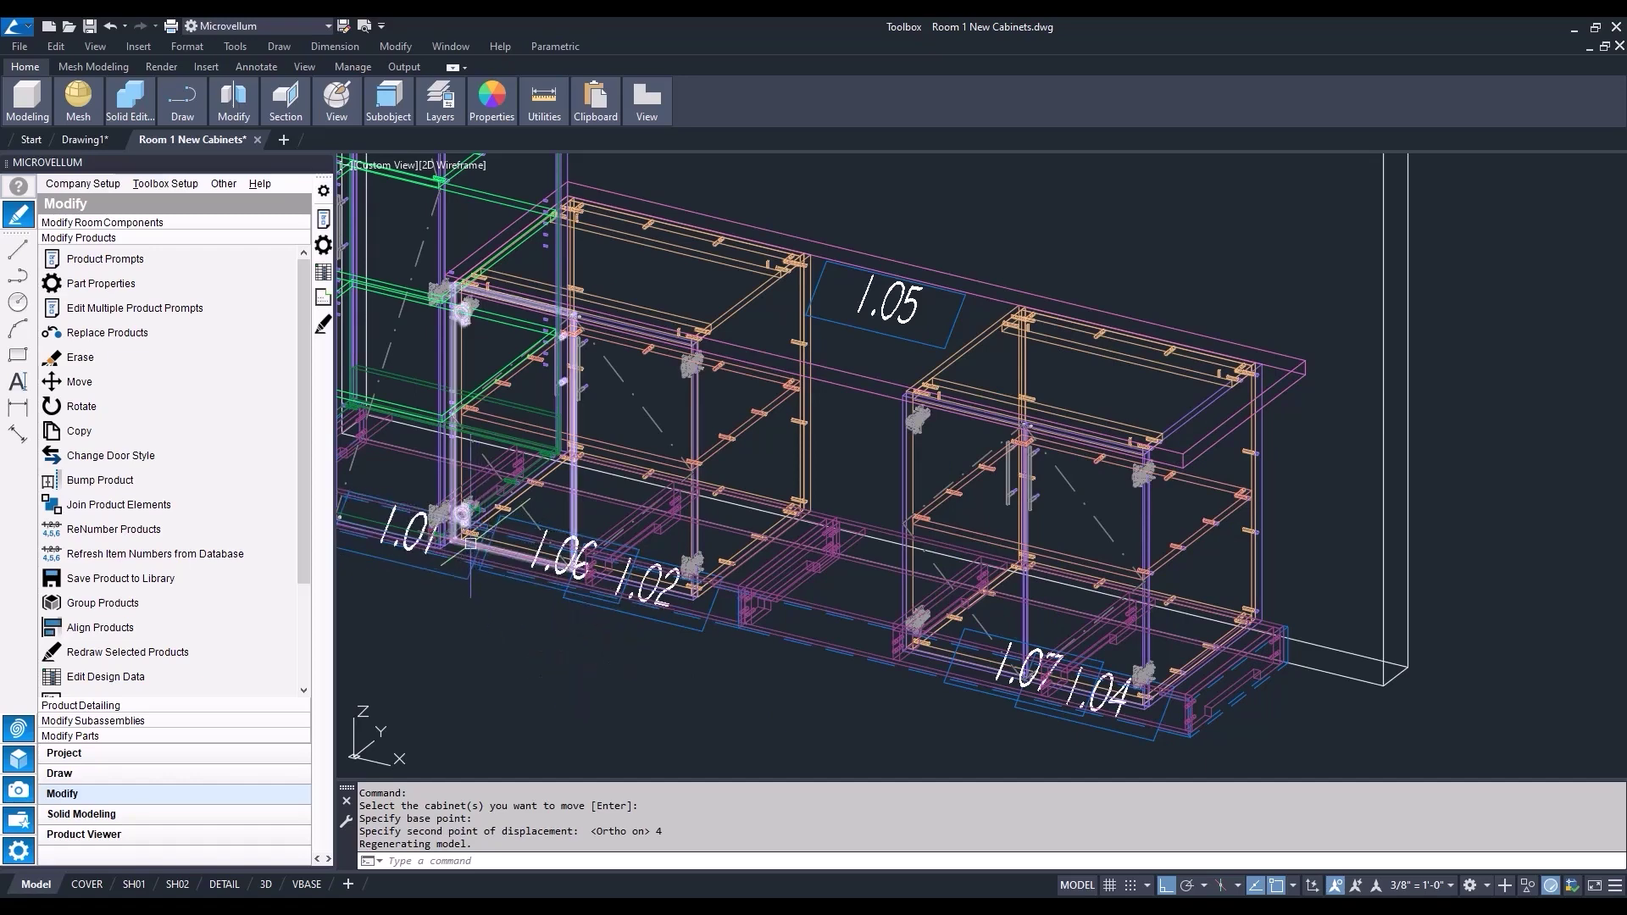
- Set the straight countertop's width to 81 in its product prompts
left_click(323, 218)
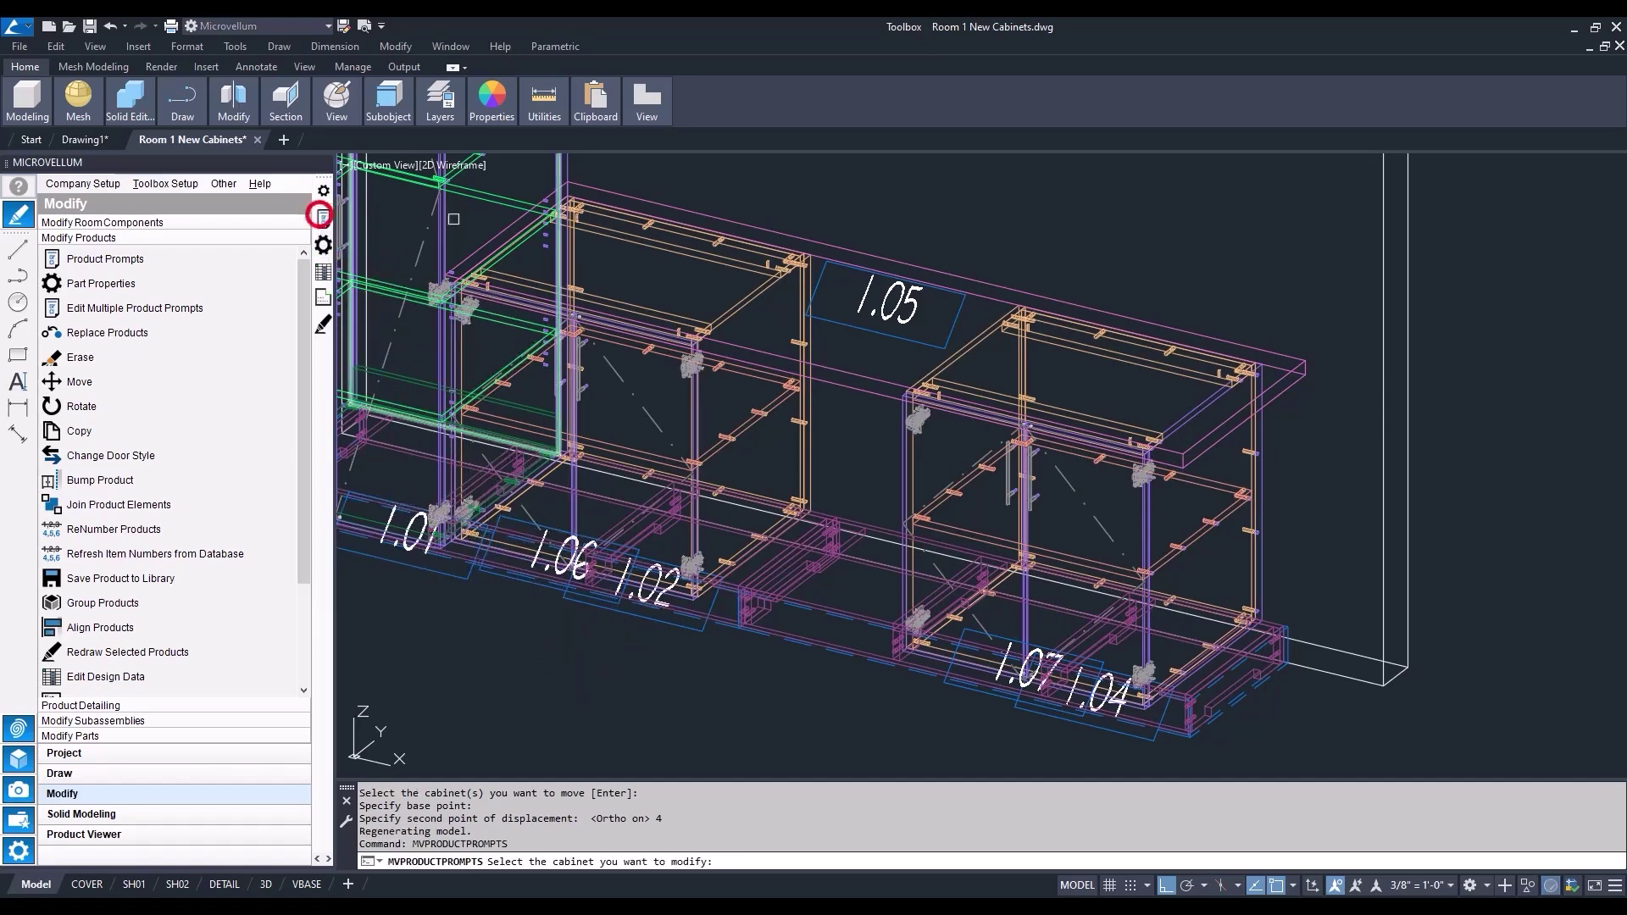
left_click(801, 243)
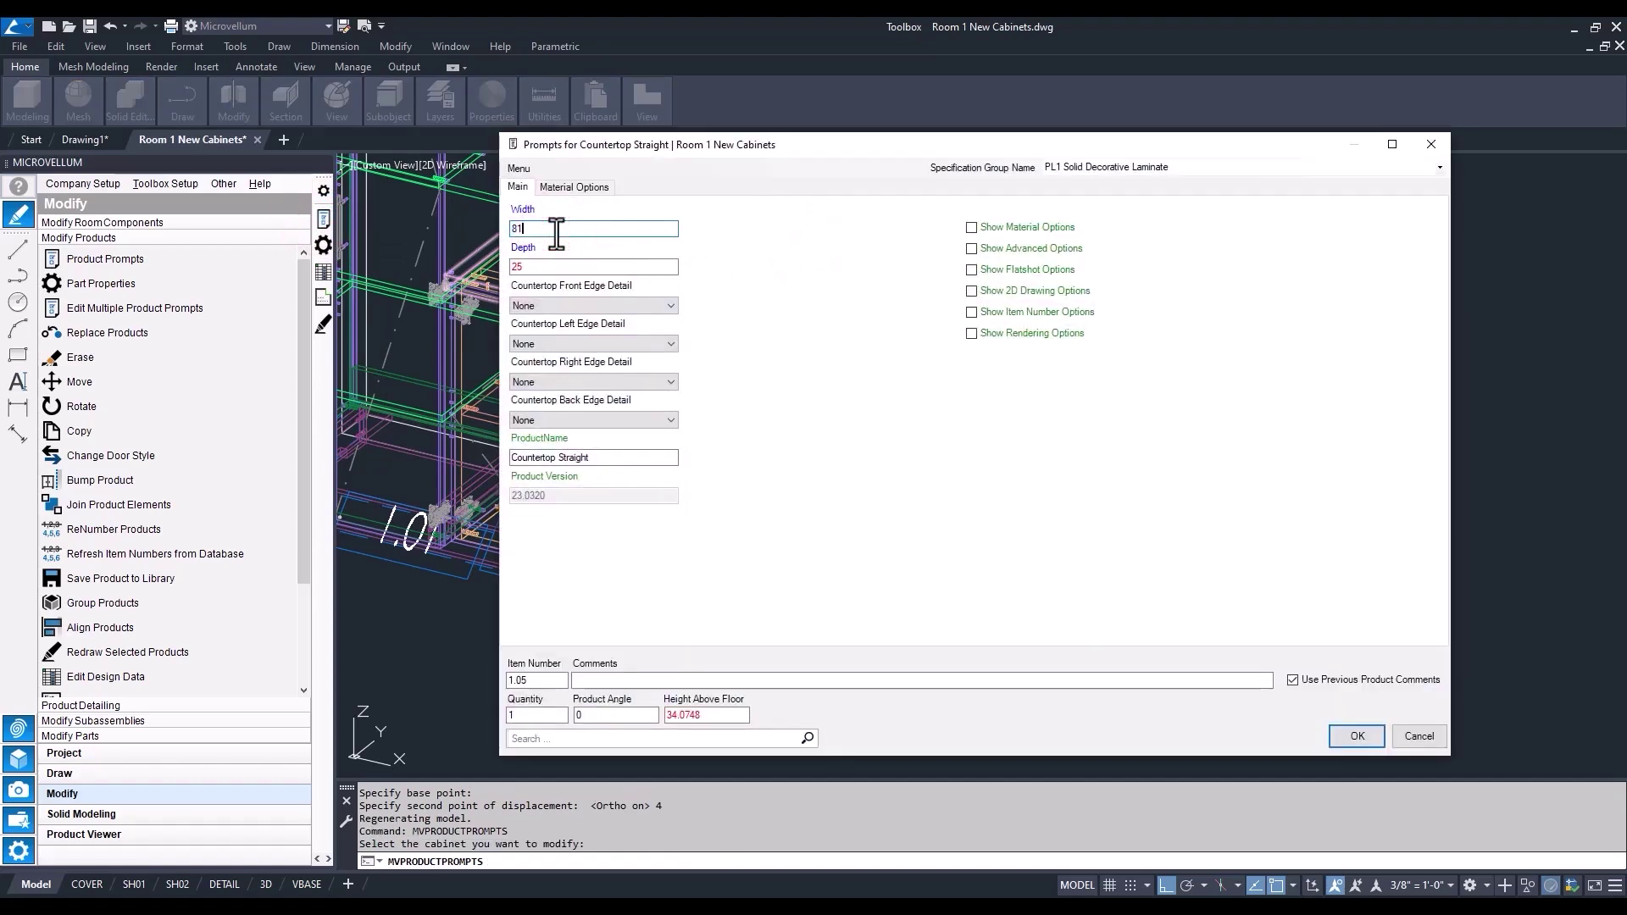
type("81")
left_click(1357, 736)
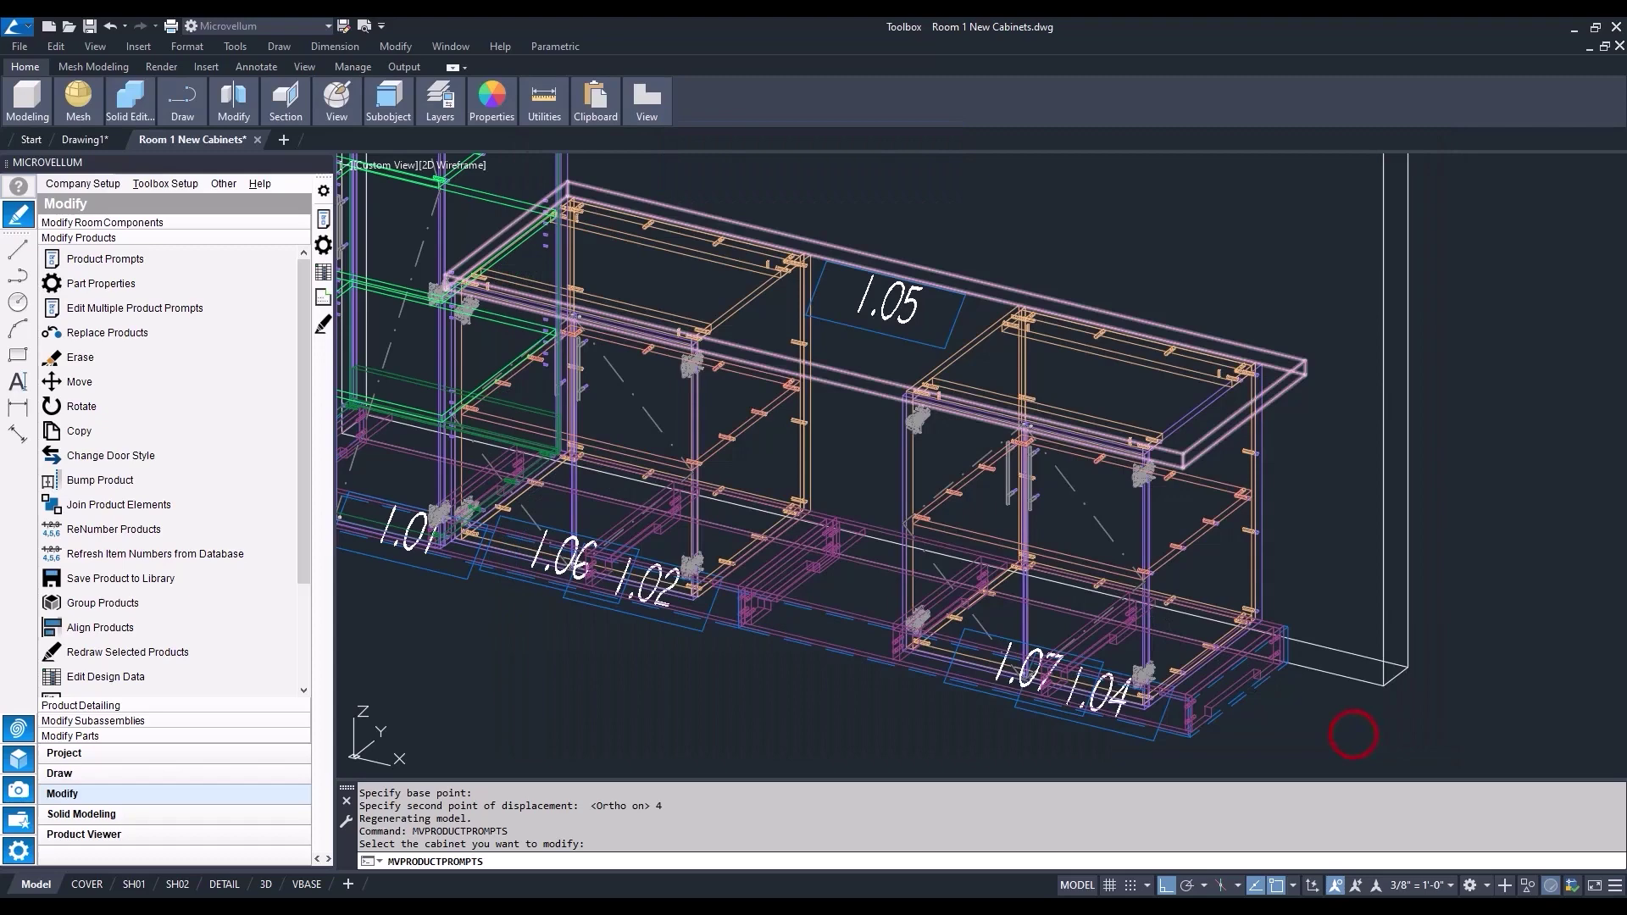
- Set the width of toe kick base 1.07 to 48 in its product prompts
key("Return")
left_click(830, 607)
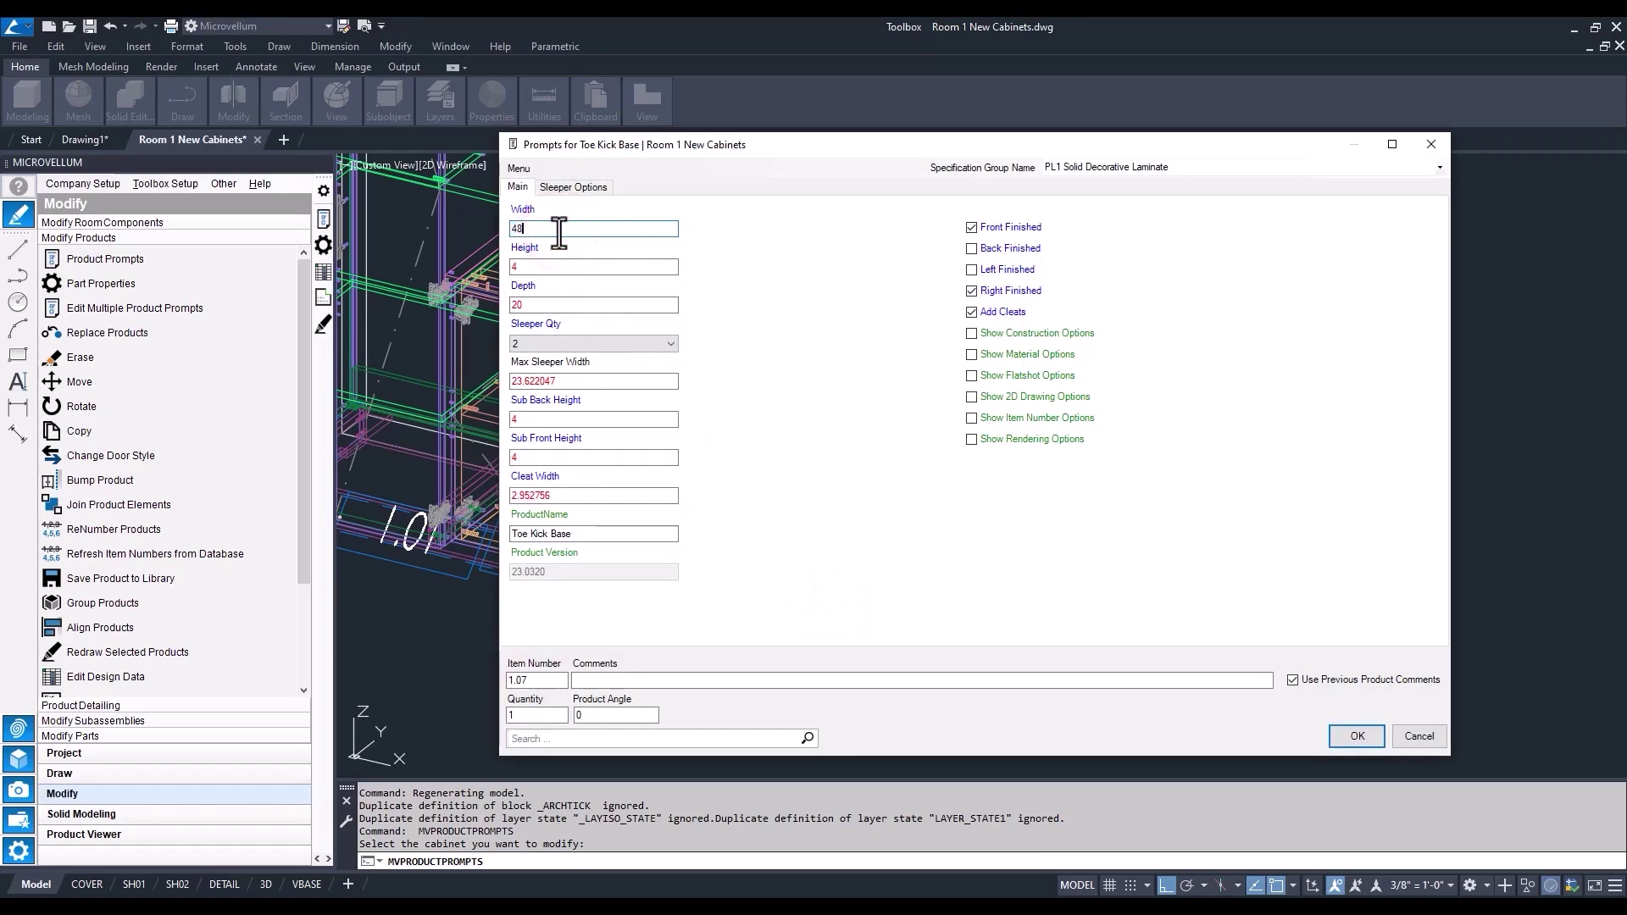
left_click(1356, 734)
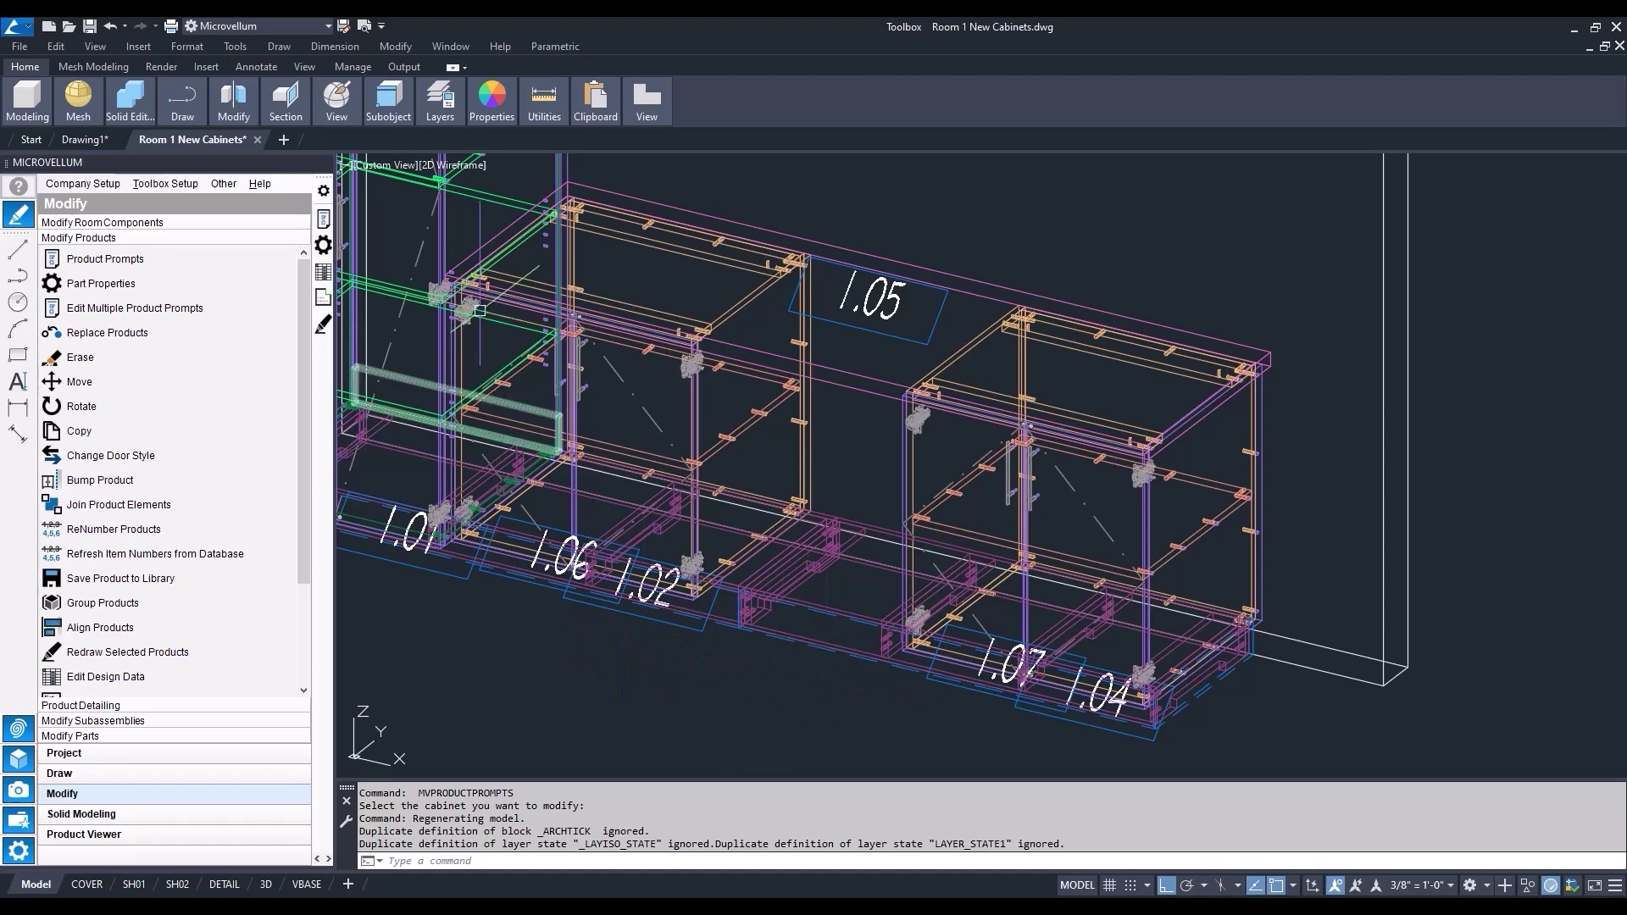
- Set the visual style to Conceptual and measure the gap from toe kick base 1.07's rear starting corner to base cabinet 1.04's rear bottom corner
left_click(464, 164)
left_click(497, 227)
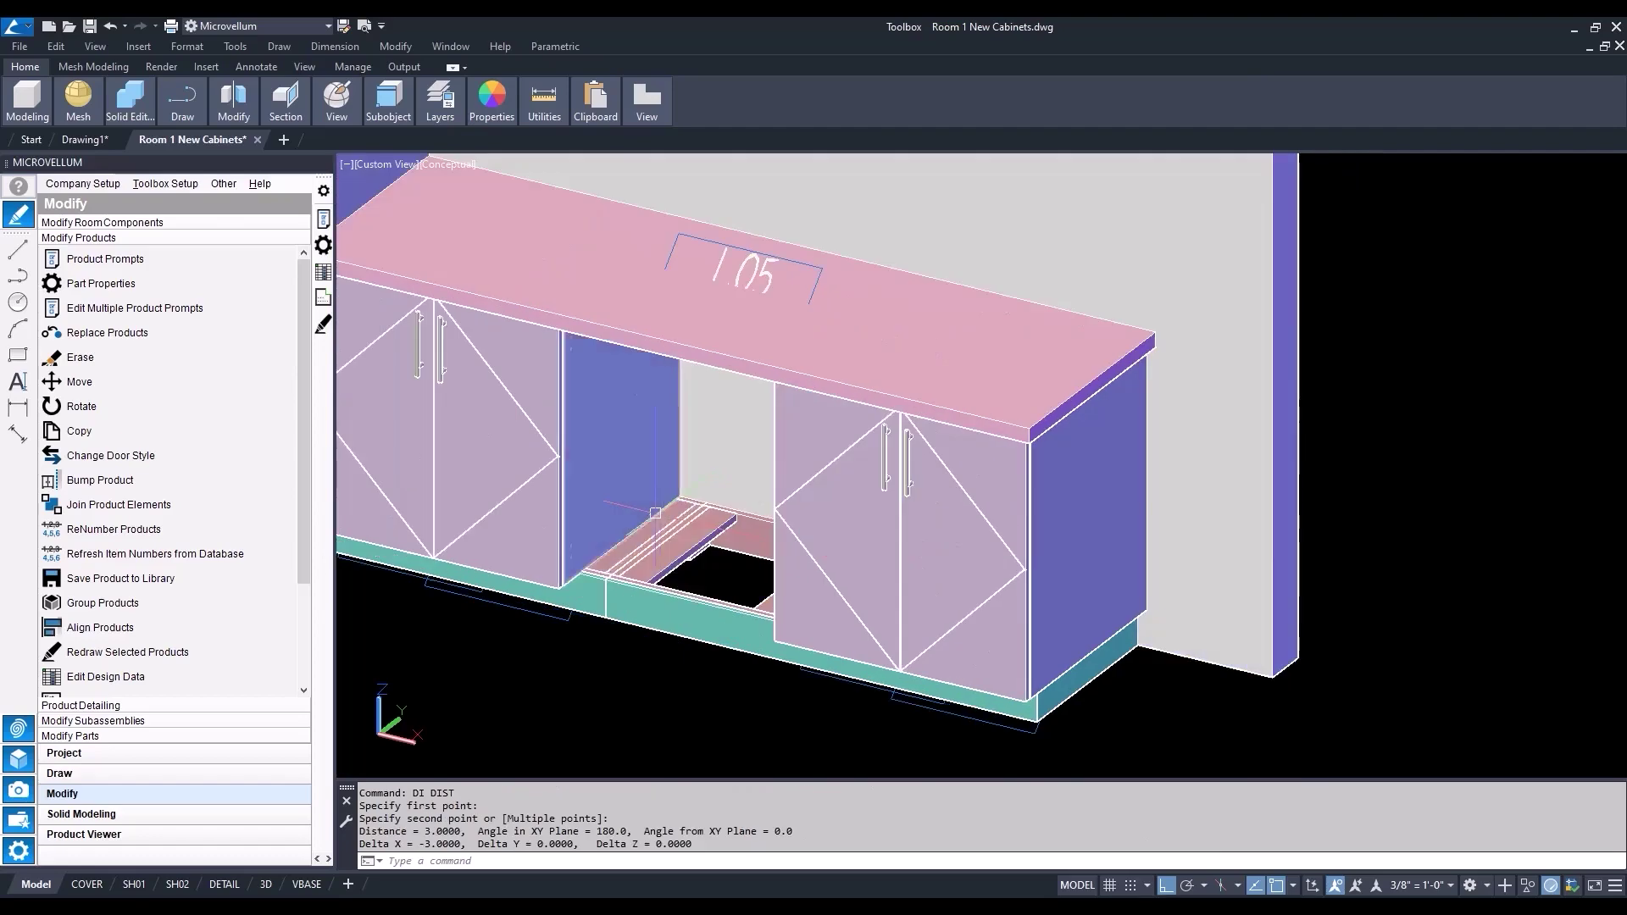
middle_click_drag(738, 543, 763, 526, "shift")
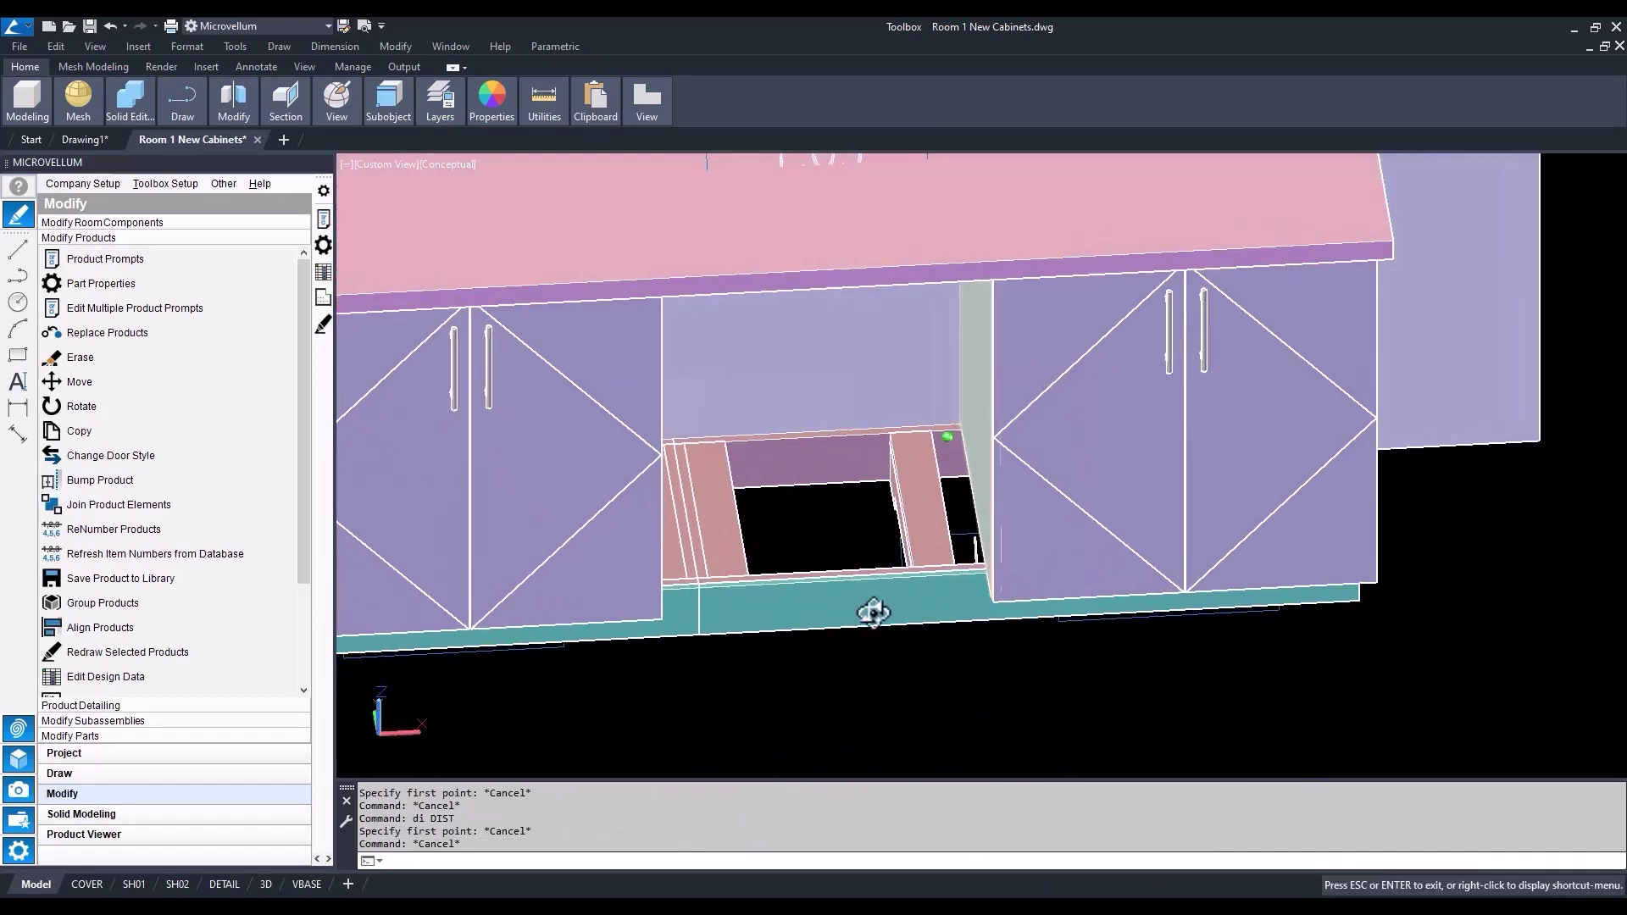
key("Escape")
type("di")
key("Return")
scroll(729, 458, "up", 5)
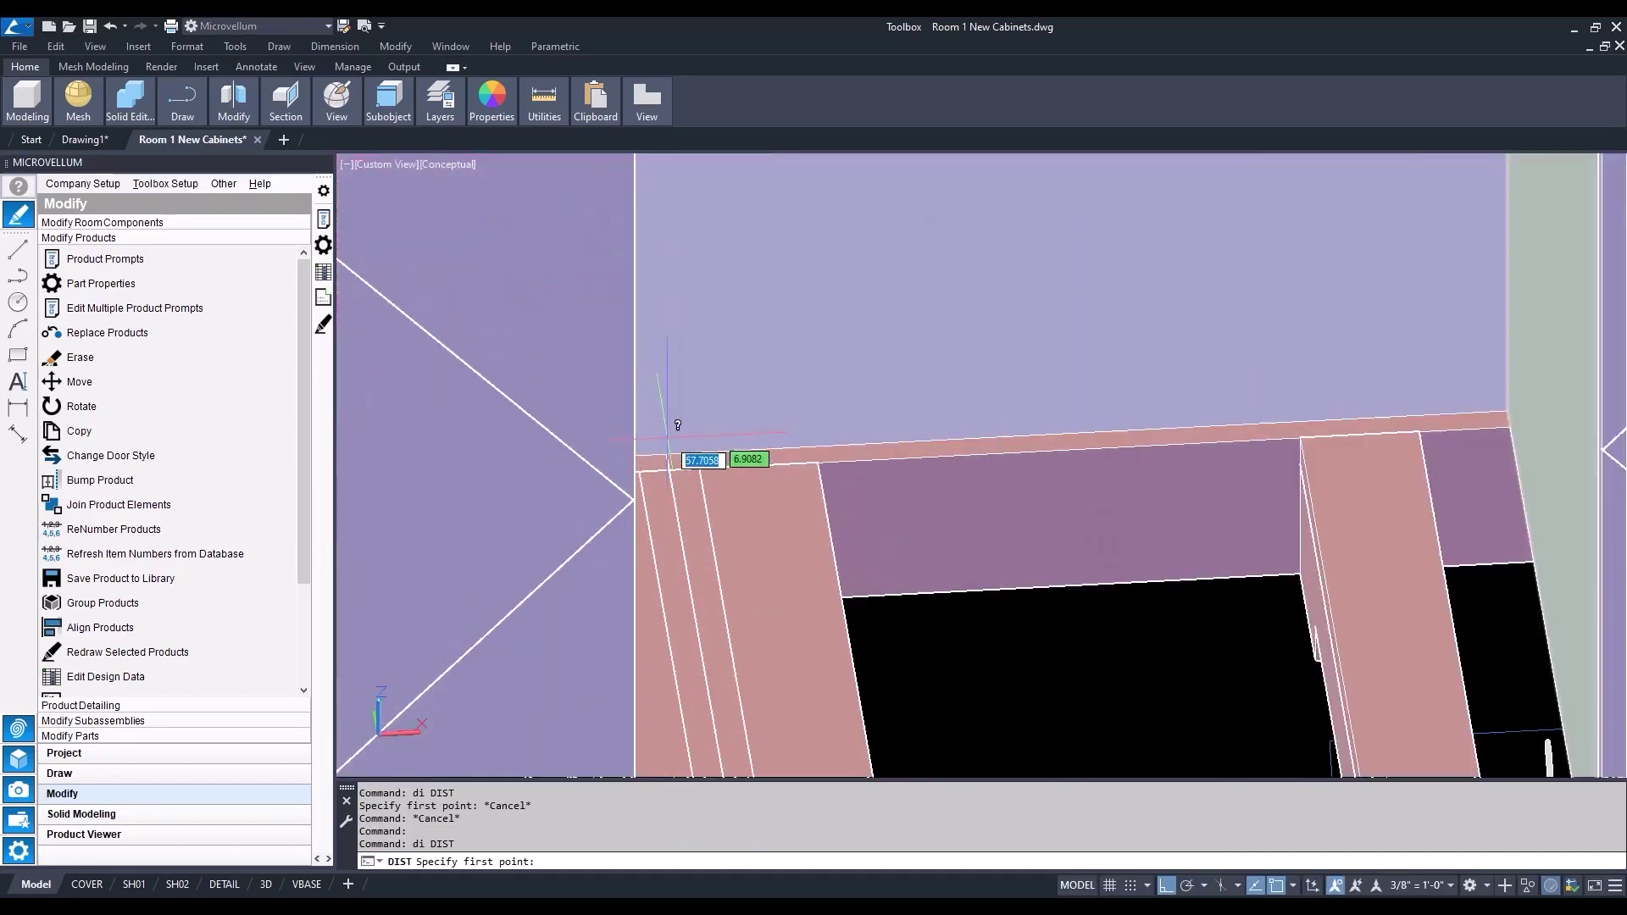
left_click(667, 468)
scroll(666, 466, "down", 2)
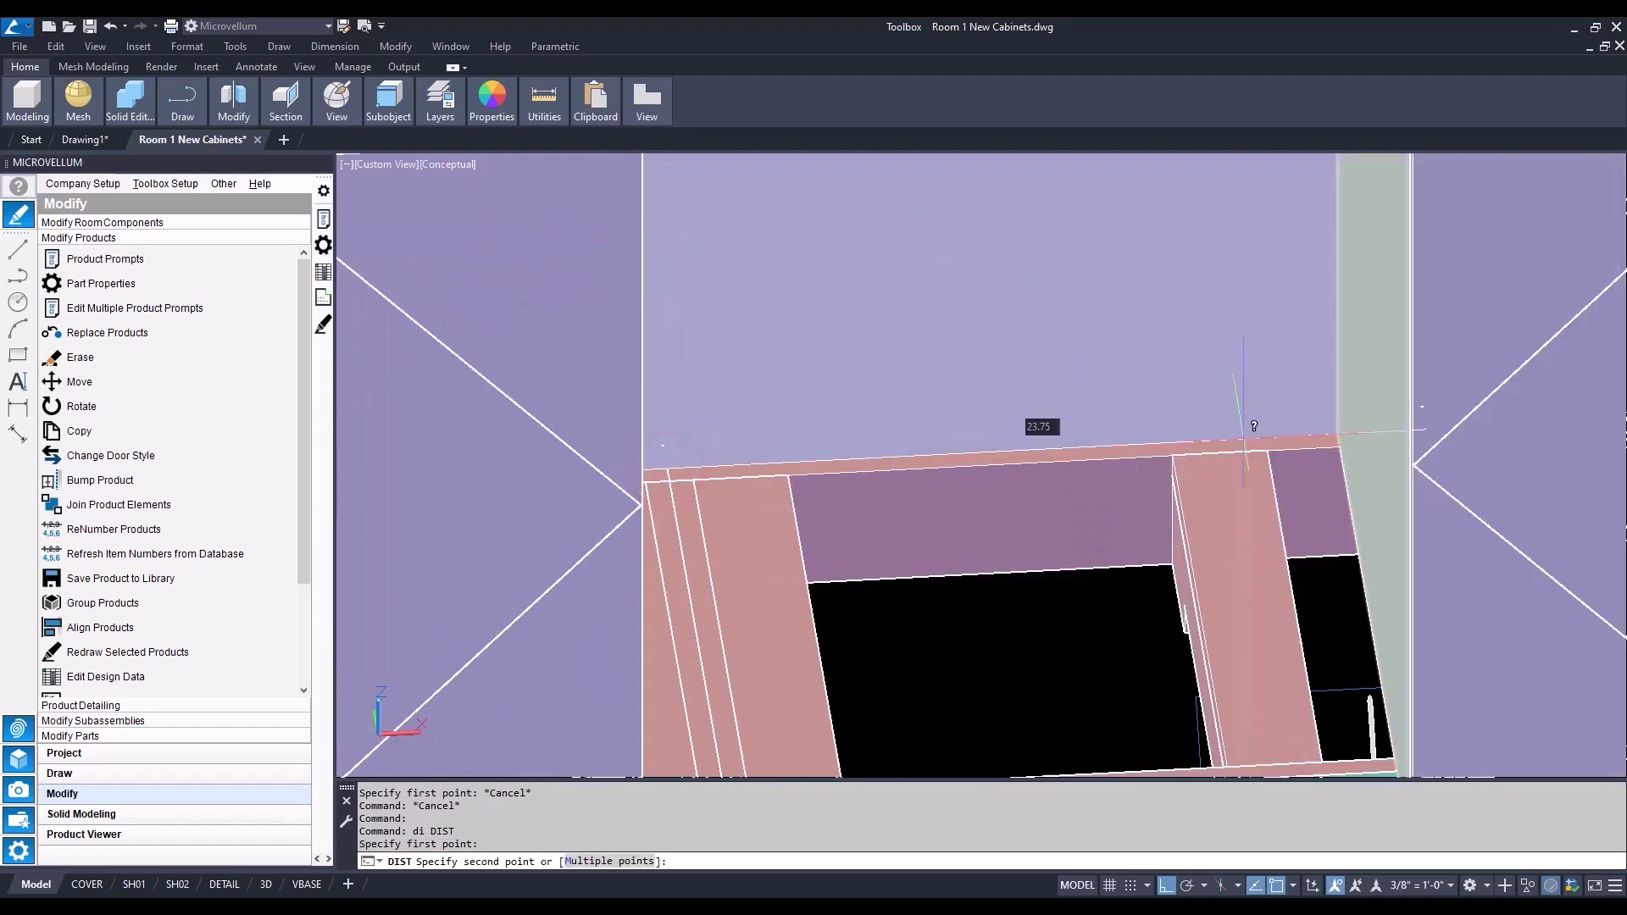
left_click(1341, 432)
scroll(1197, 436, "down", 5)
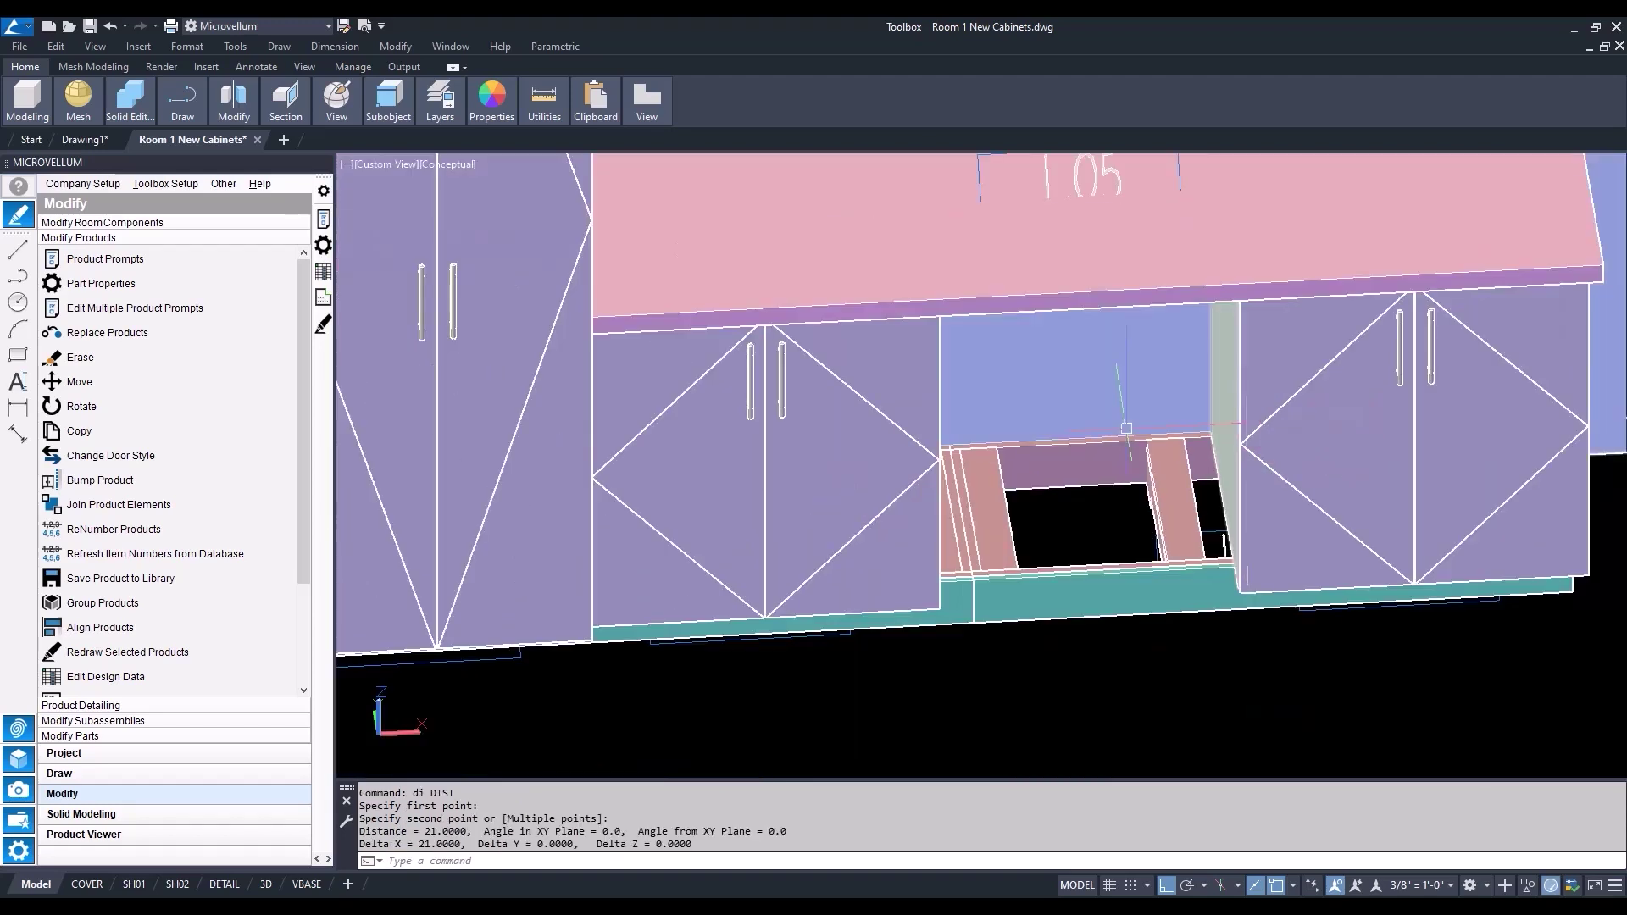
- Set the width of toe kick base 1.06, under base cabinet 1.02, to 52 in its product prompts
middle_click_drag(1246, 661, 1135, 678, "shift")
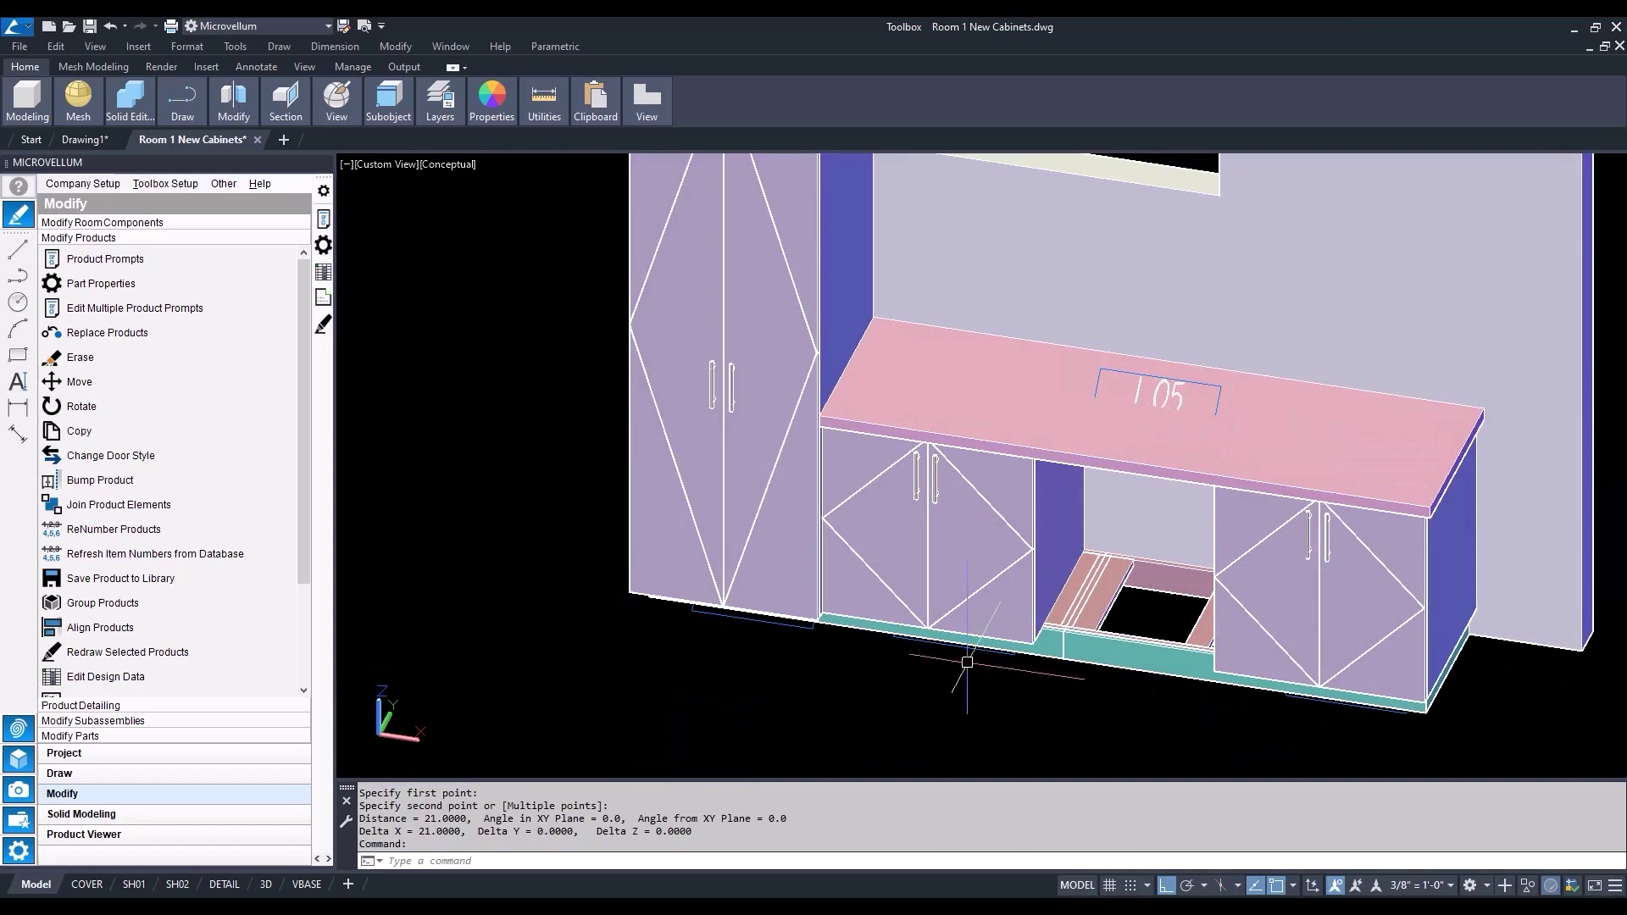
left_click(323, 217)
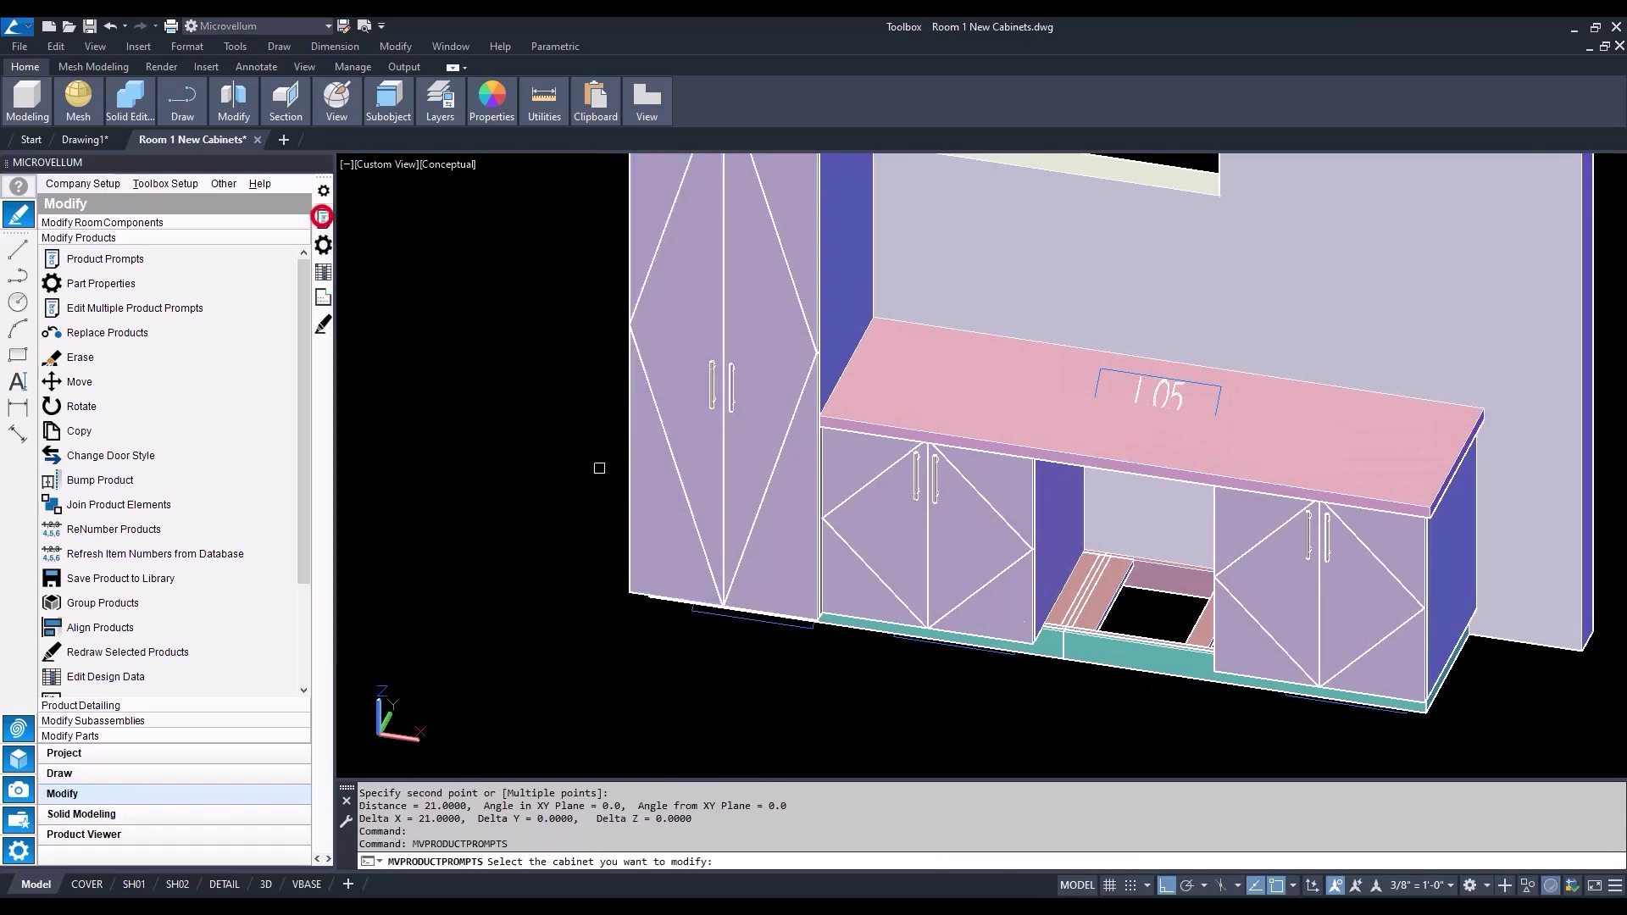
left_click(1048, 658)
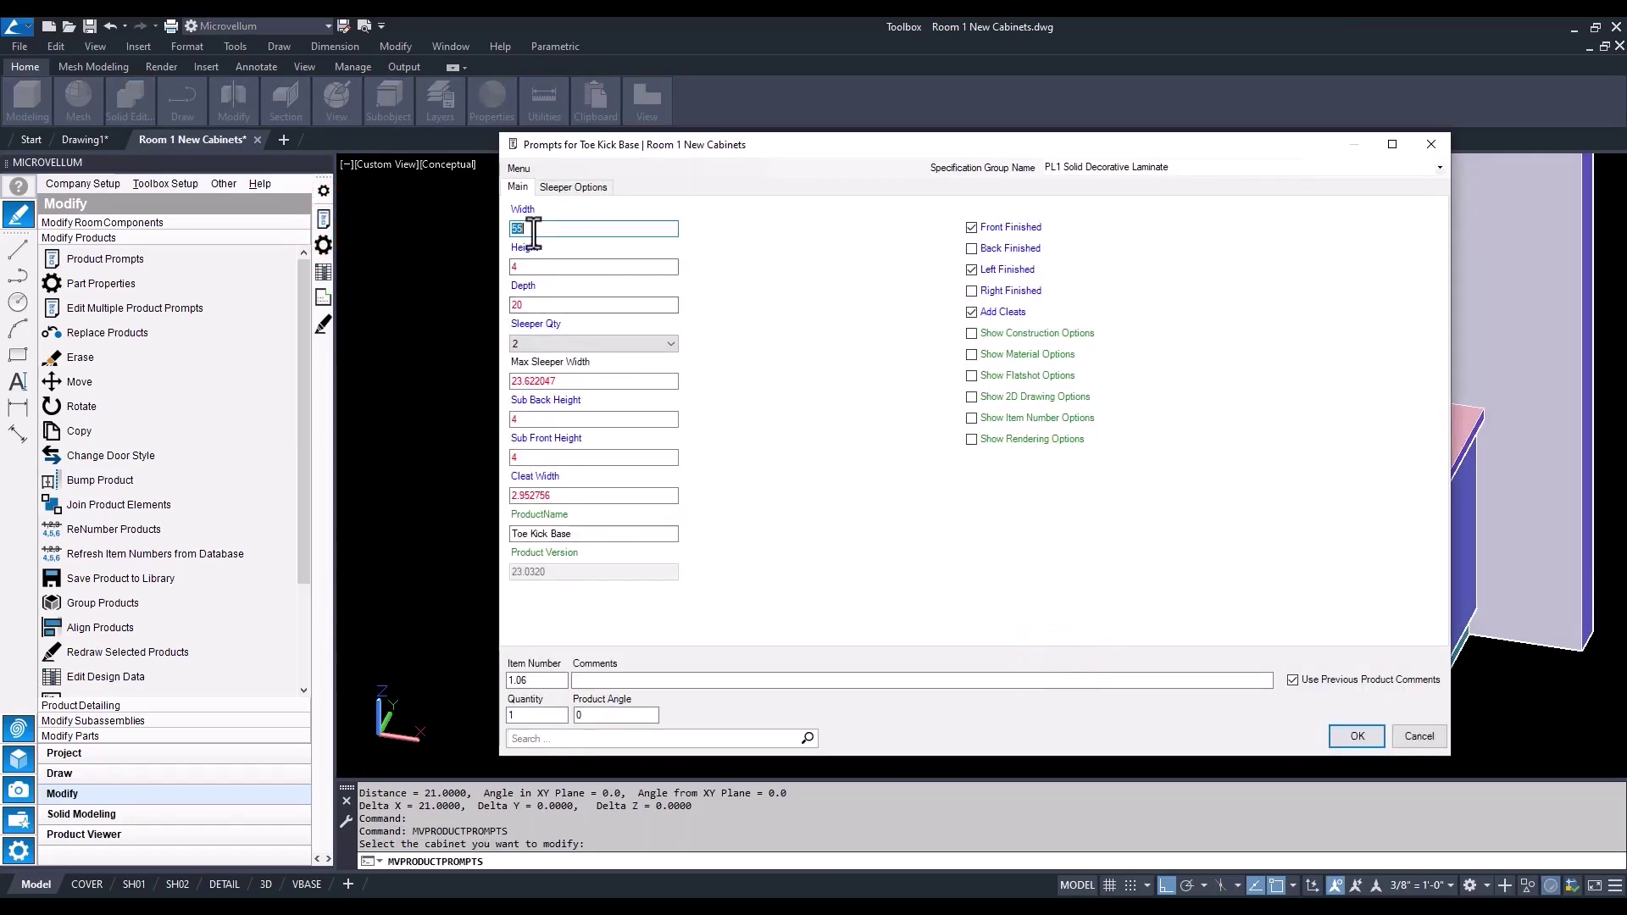
type("5")
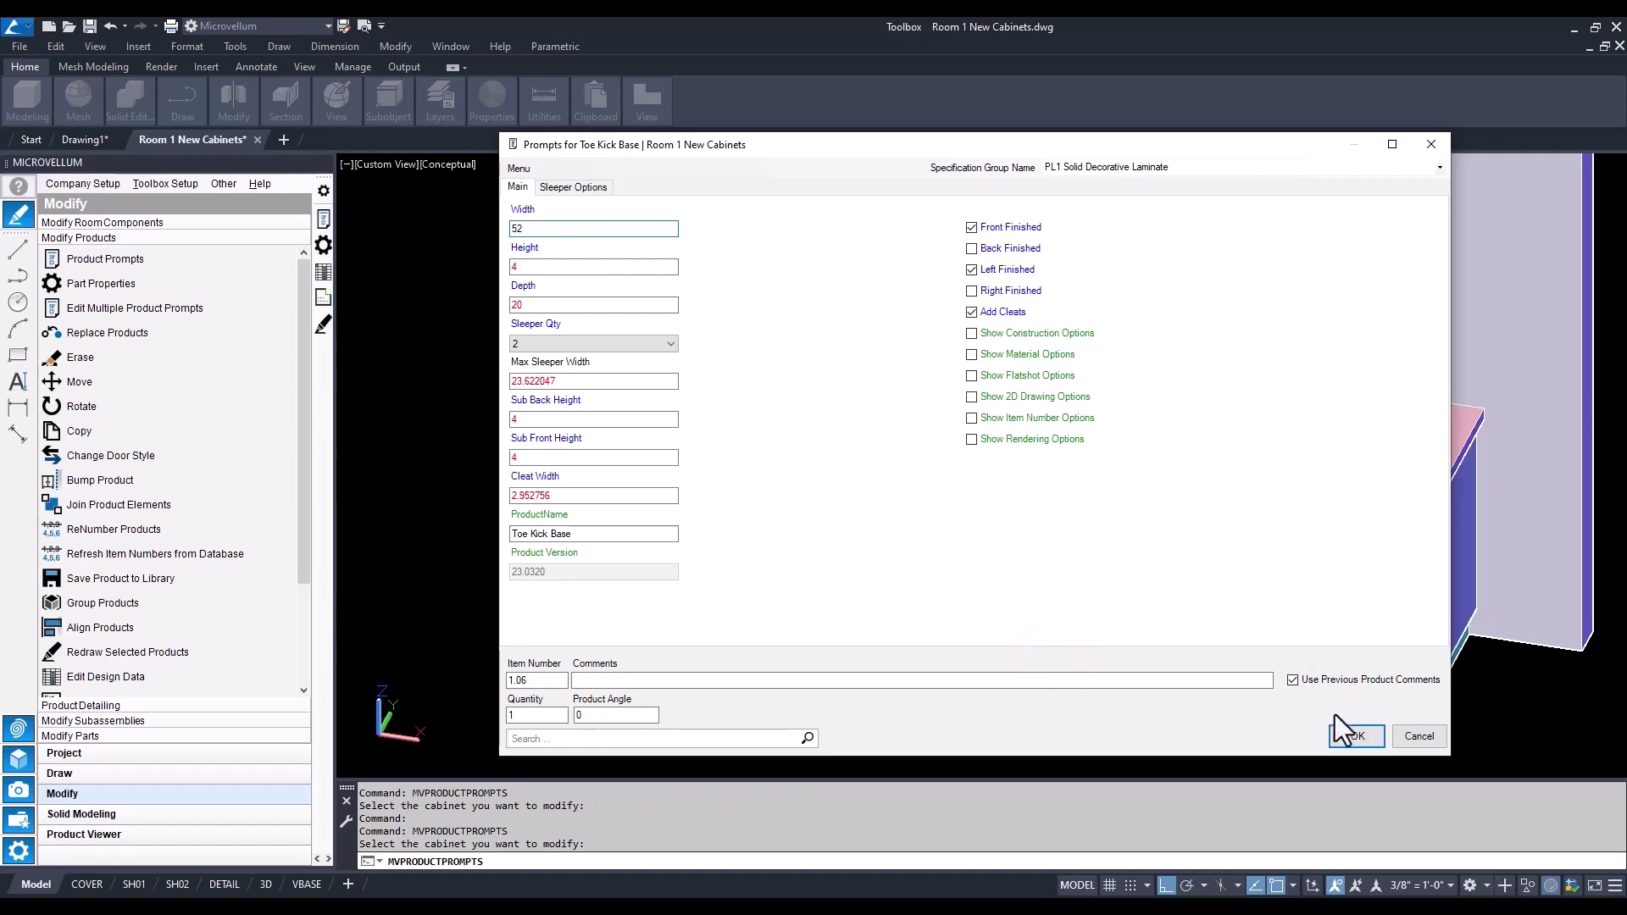
left_click(1357, 735)
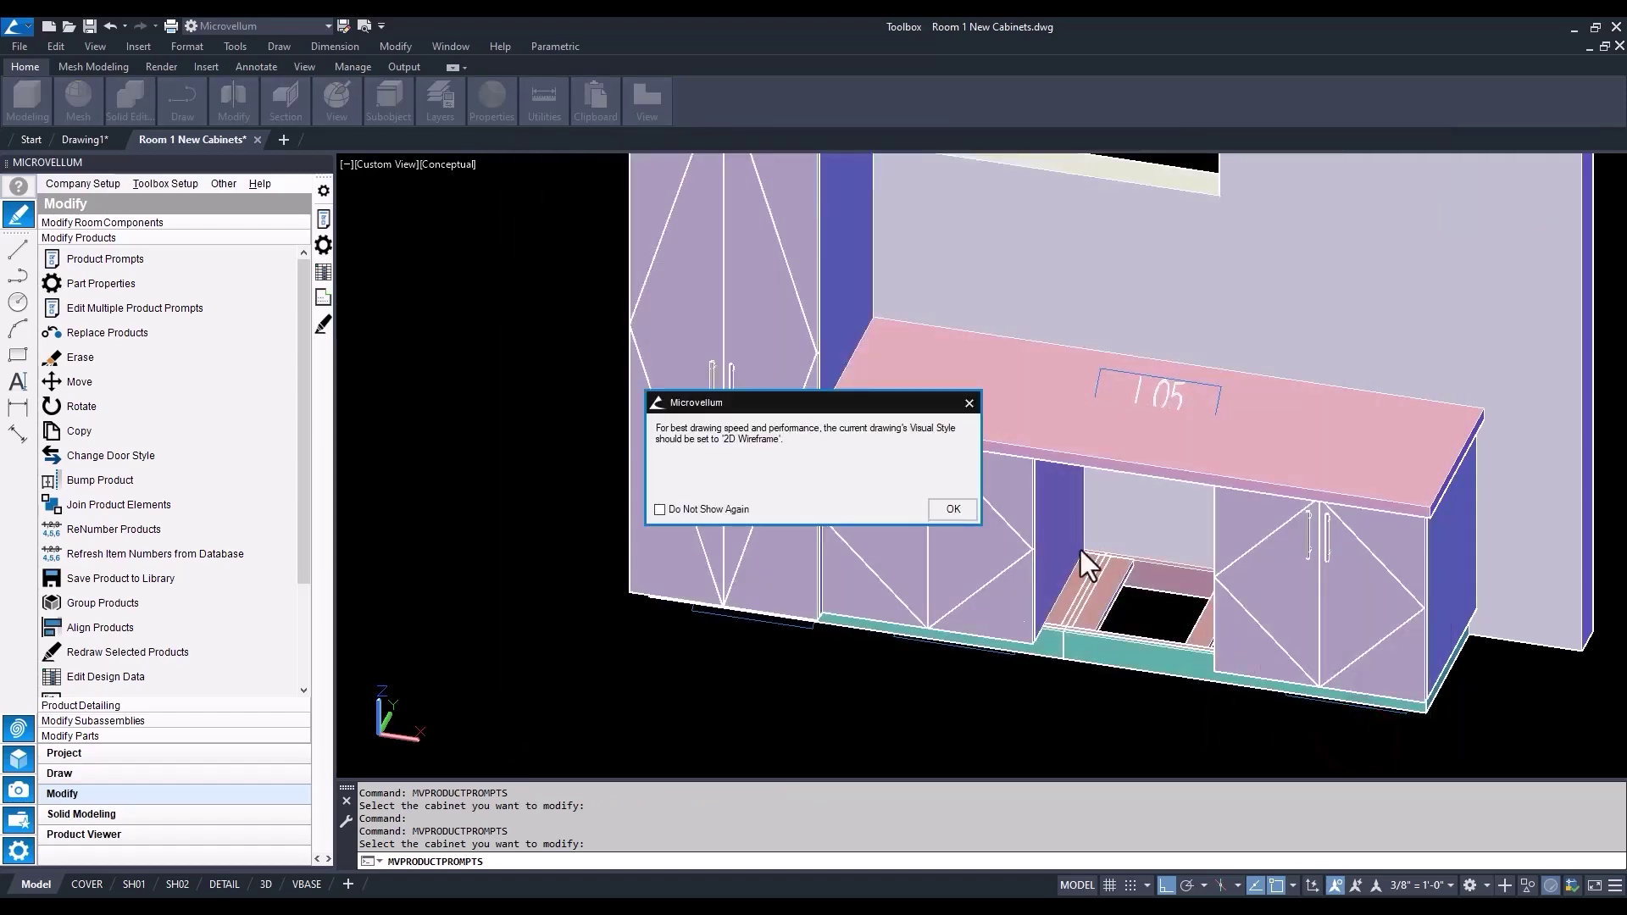
left_click(950, 506)
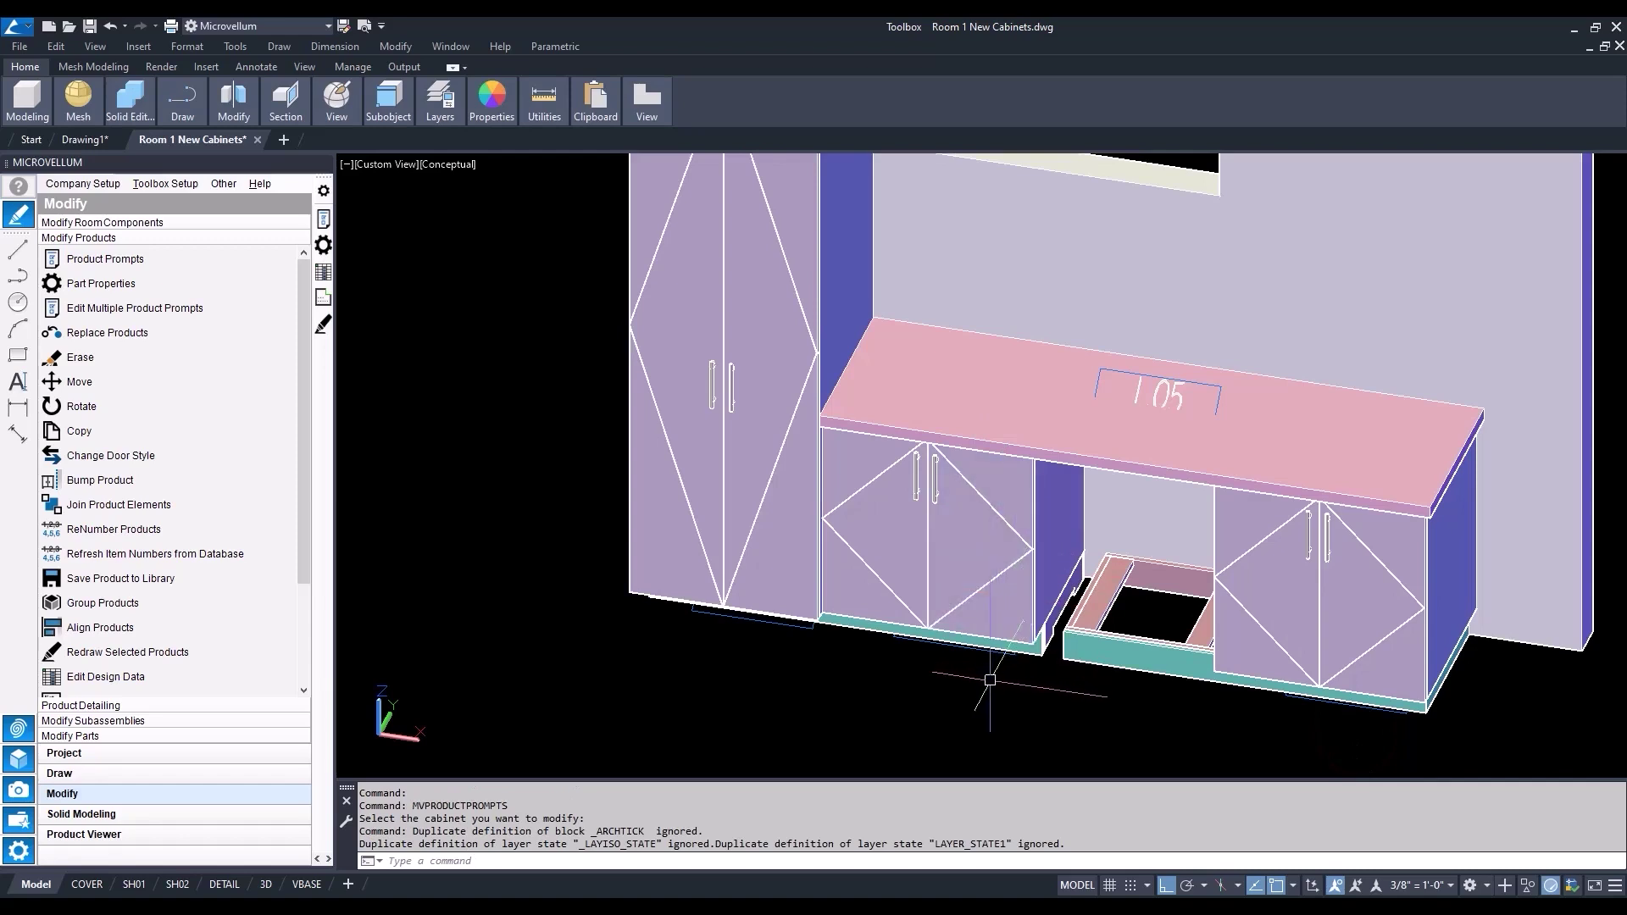
- Set the visual style to 2D Wireframe and the width of toe kick base 1.07 to 27 in its product prompts
middle_click_drag(990, 680, 1083, 690, "shift")
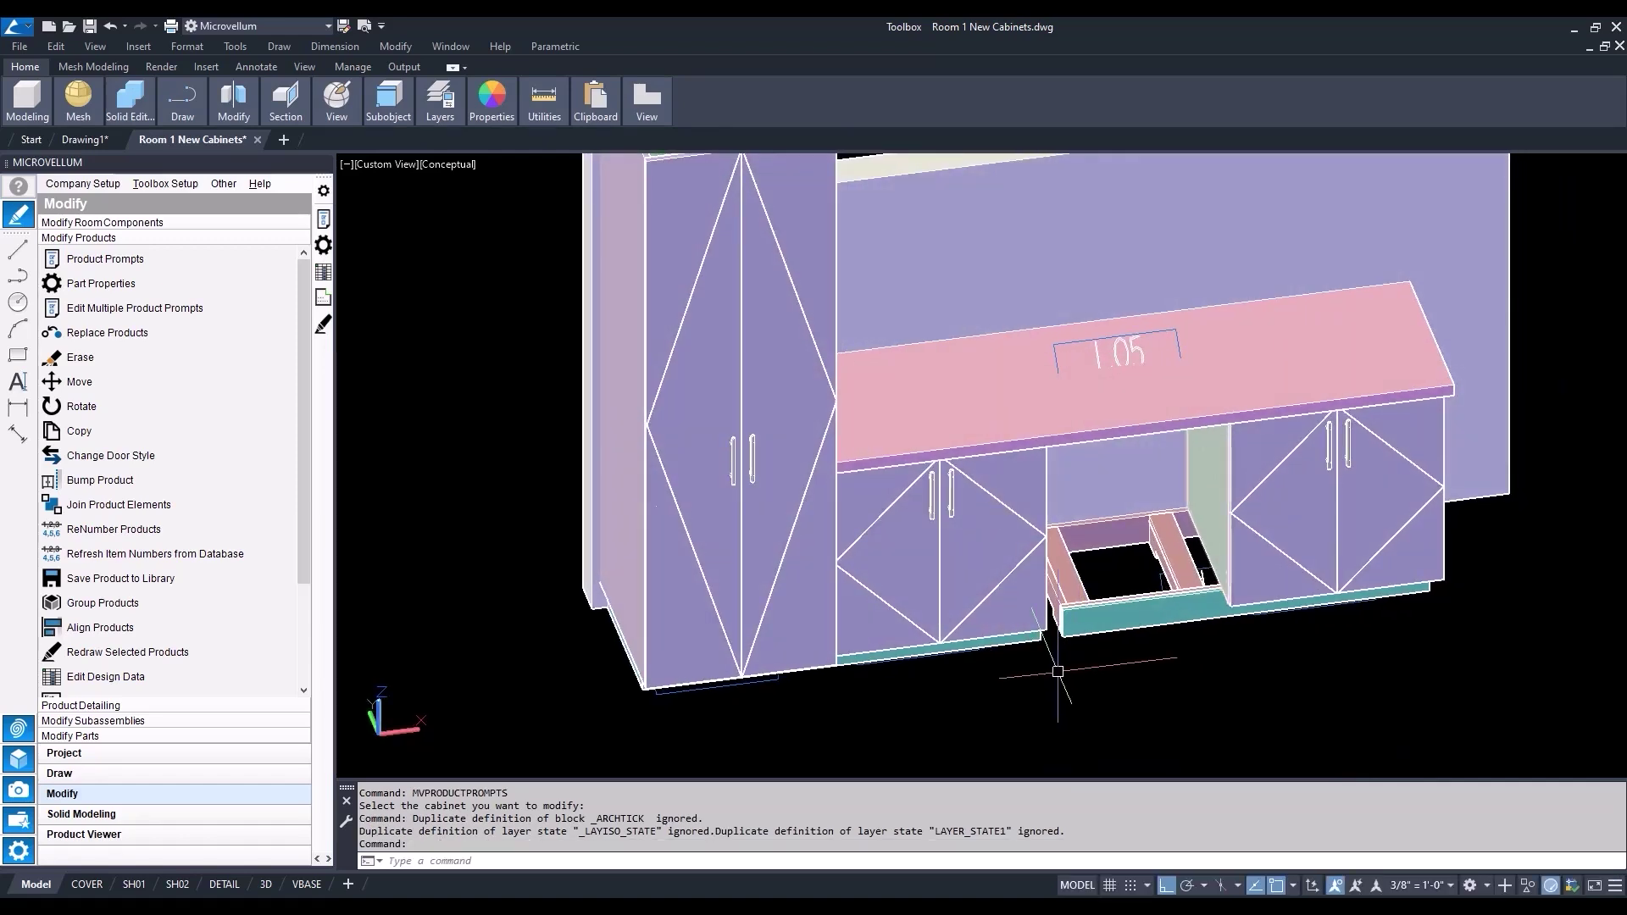
left_click(465, 163)
left_click(512, 208)
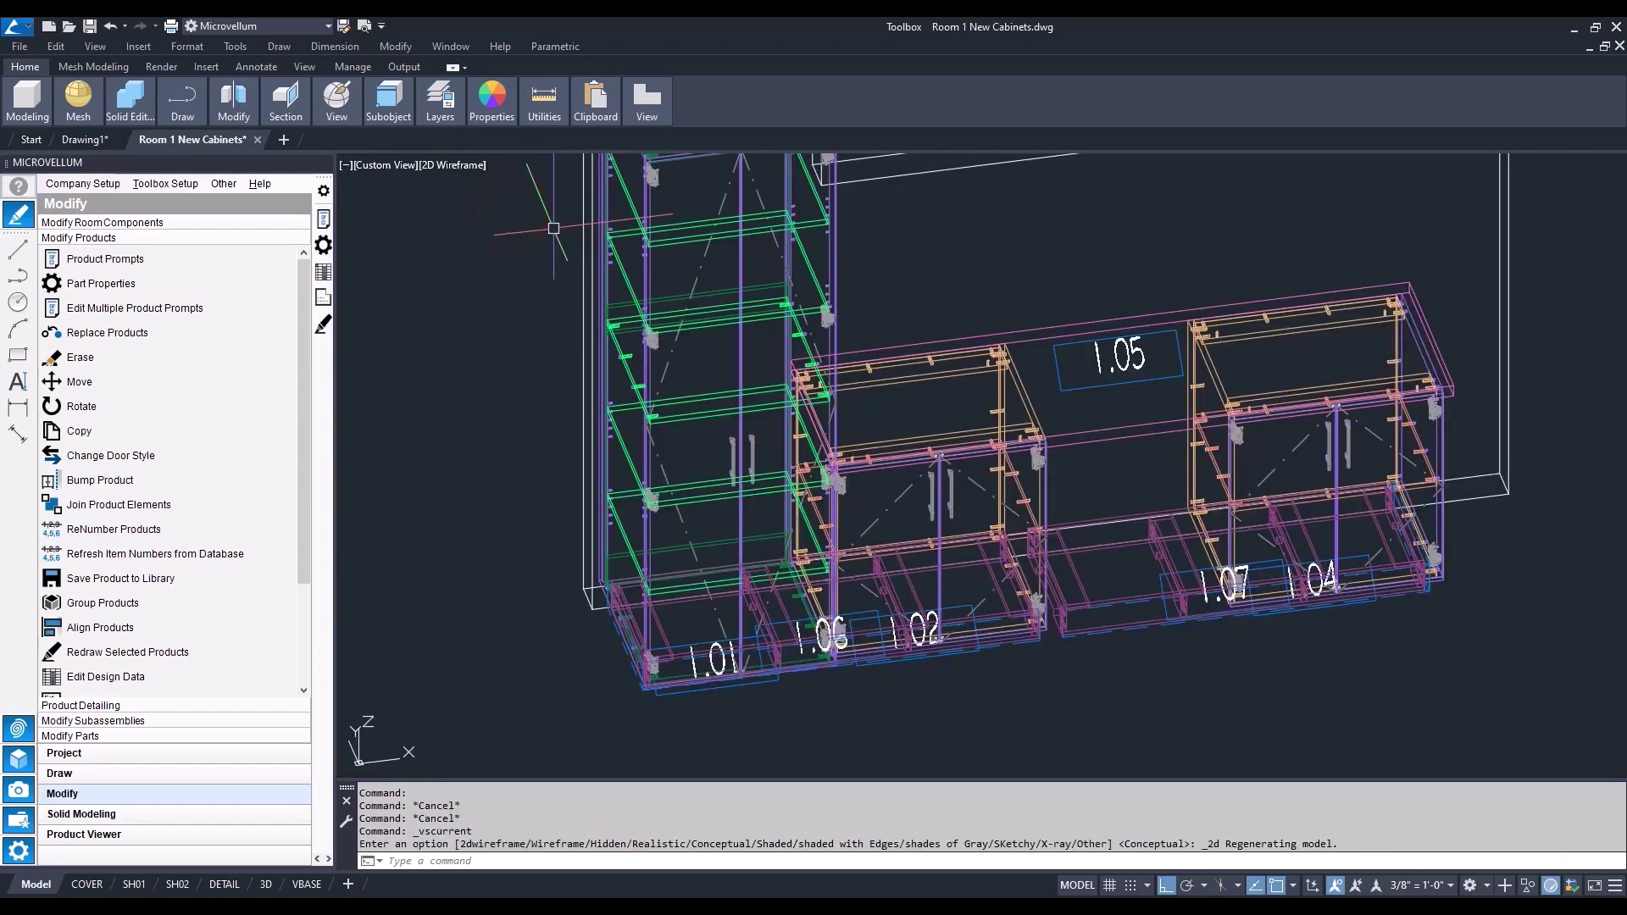
left_click(324, 219)
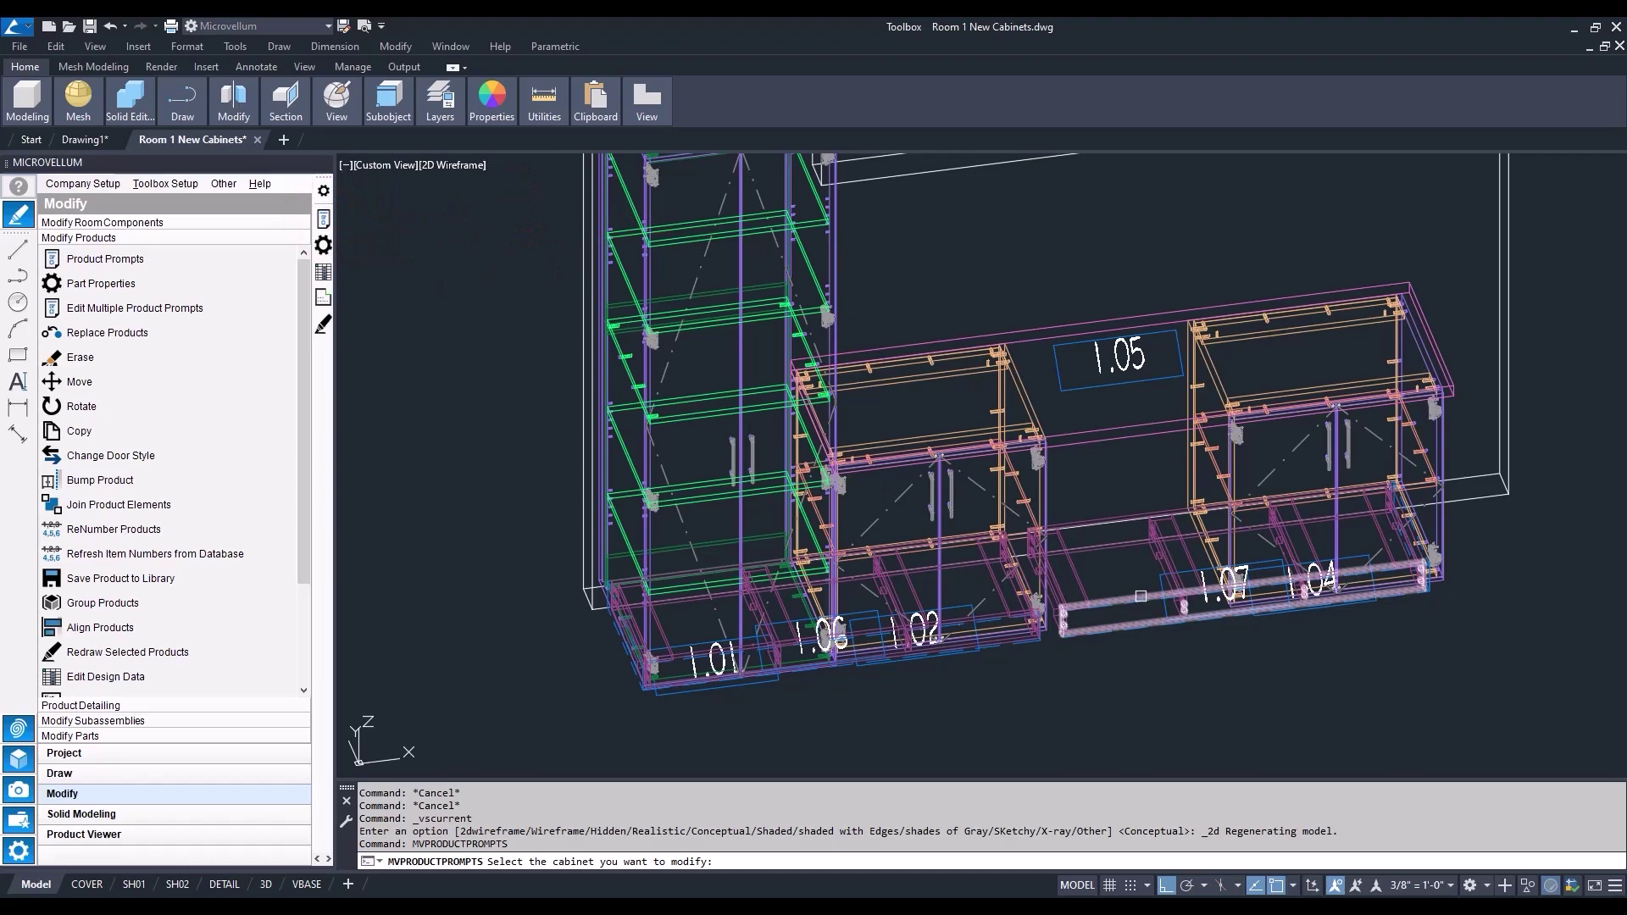
left_click(1141, 596)
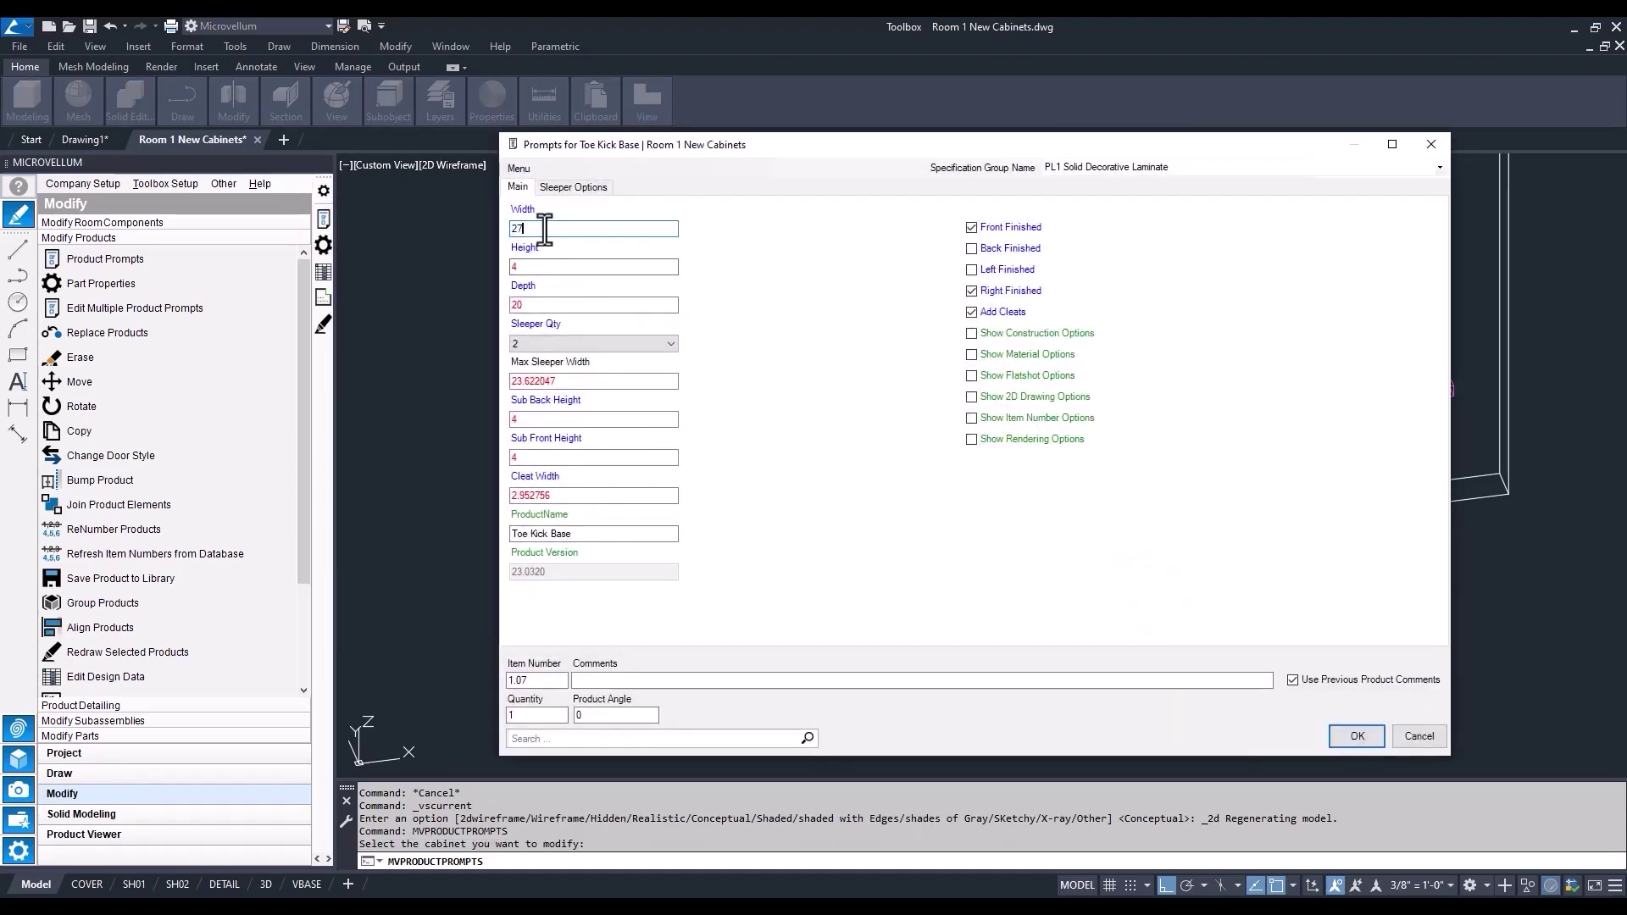
left_click(1348, 731)
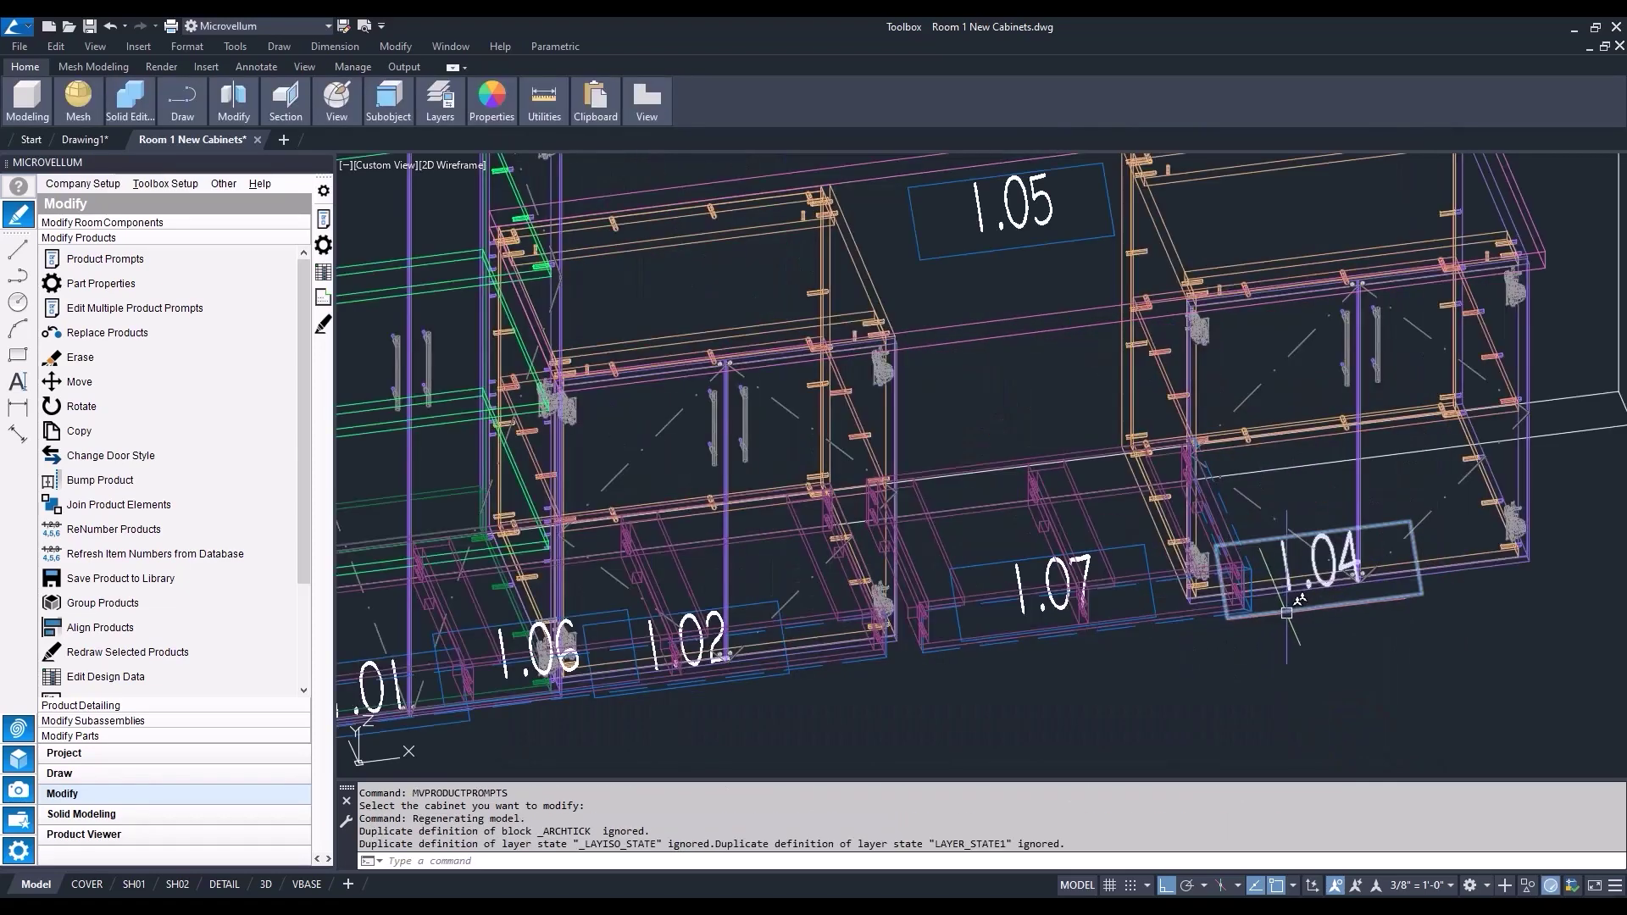
- Move toe kick base 1.07 by its upper rear corner to base cabinet 1.04's bottom rear corner beside the opening
scroll(1250, 603, "up", 2)
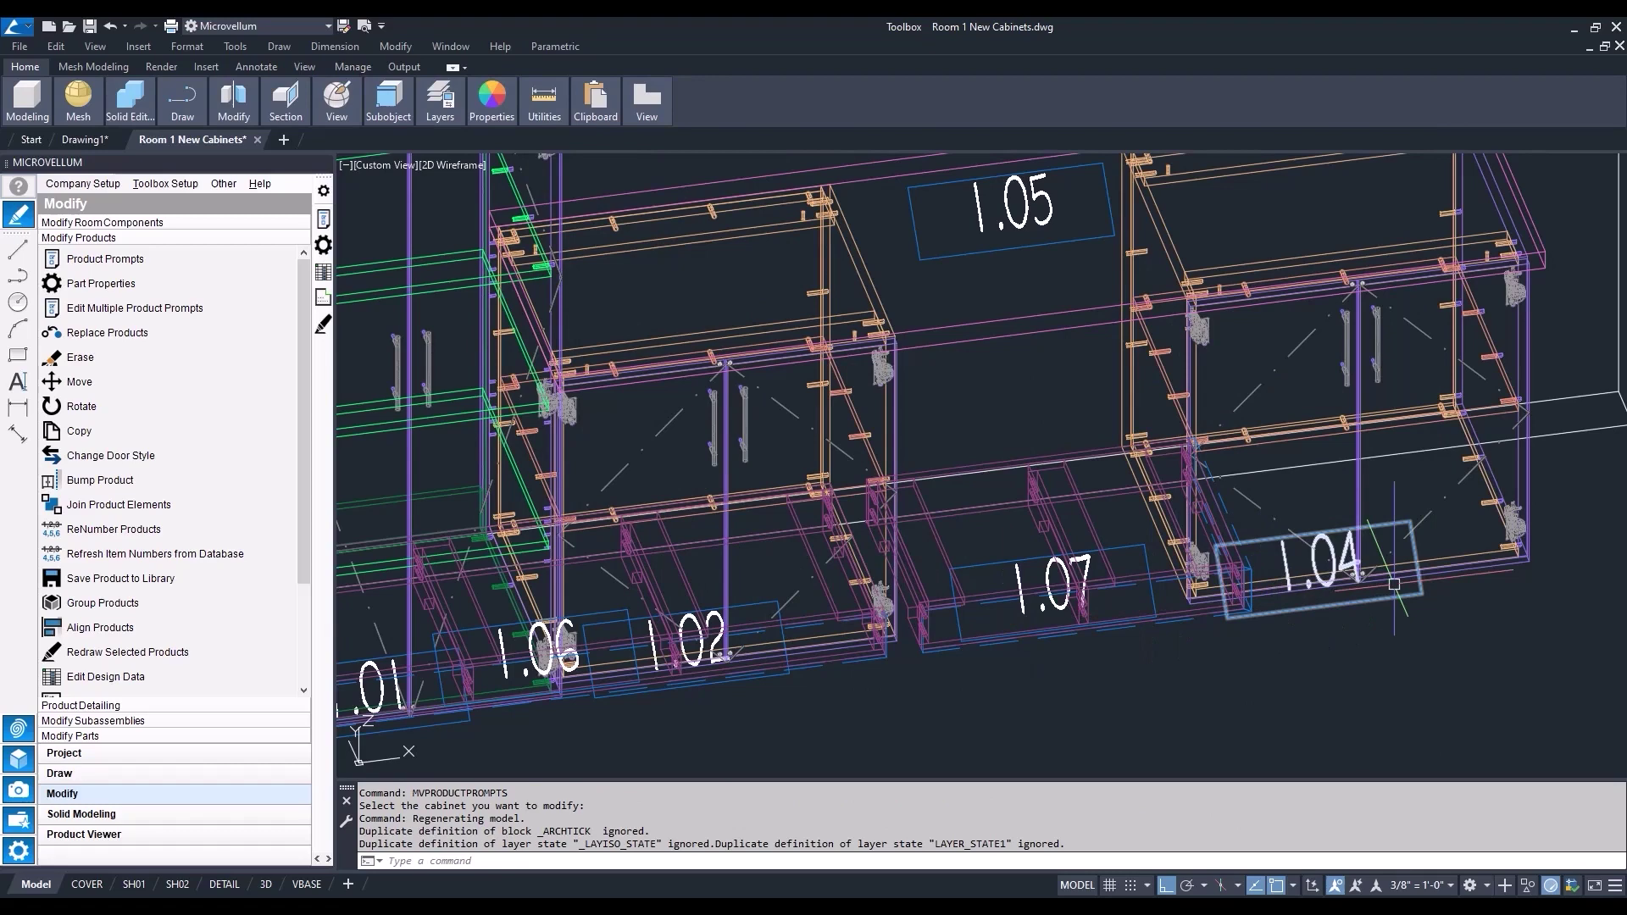
scroll(1179, 563, "down", 2)
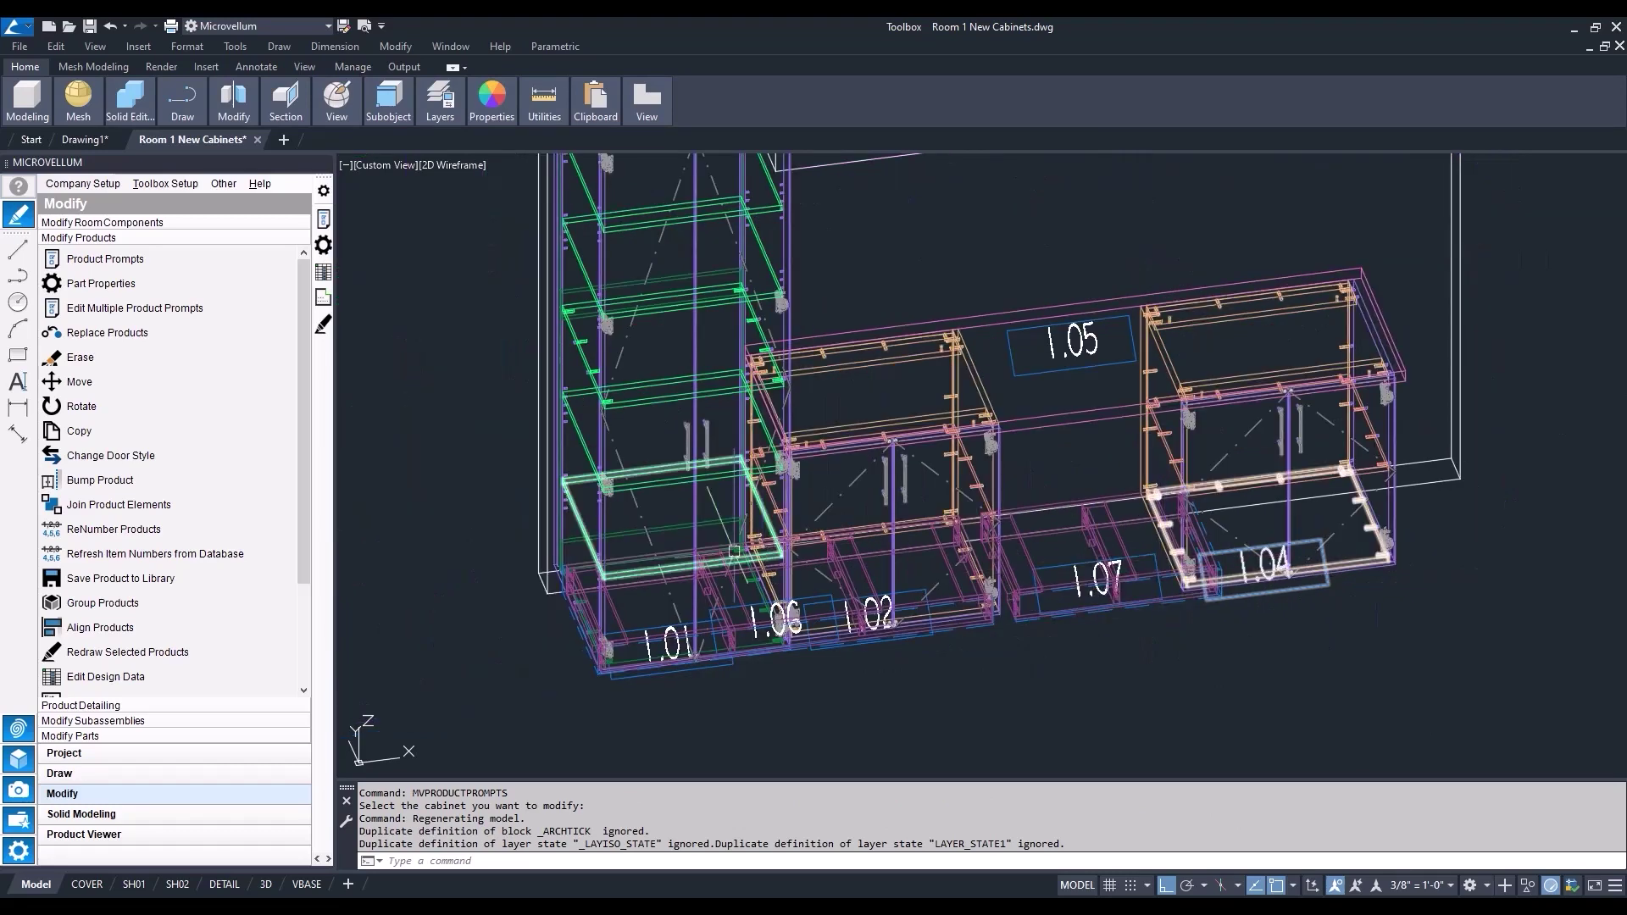
left_click(86, 383)
scroll(1029, 562, "up", 2)
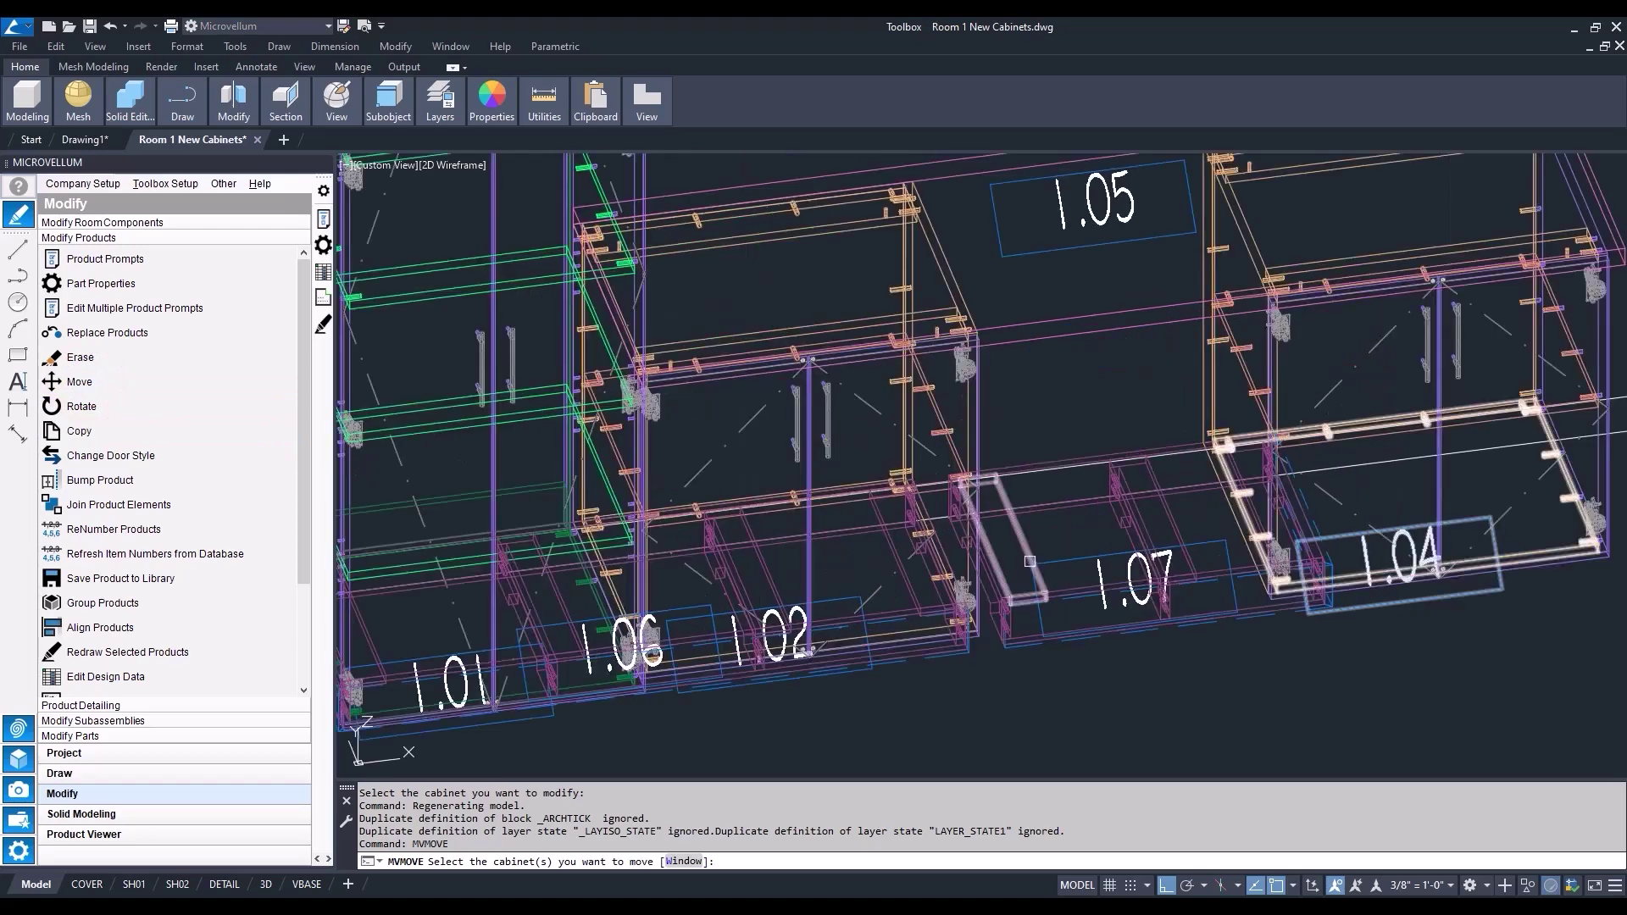
left_click(1026, 551)
scroll(950, 496, "up", 5)
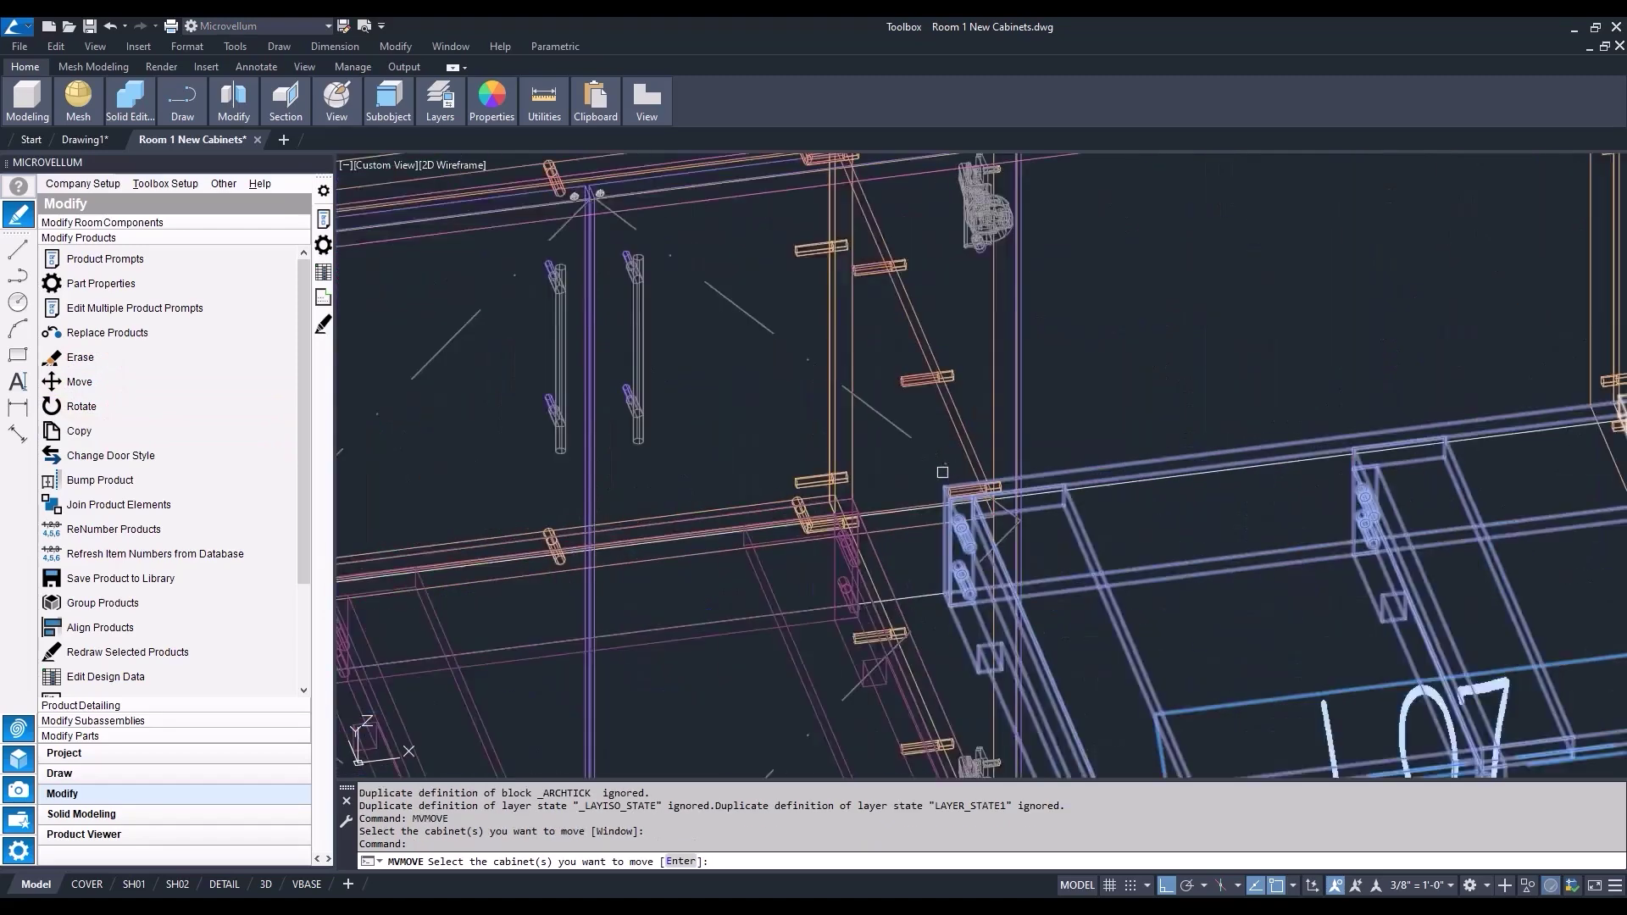
scroll(949, 497, "up", 5)
key("Return")
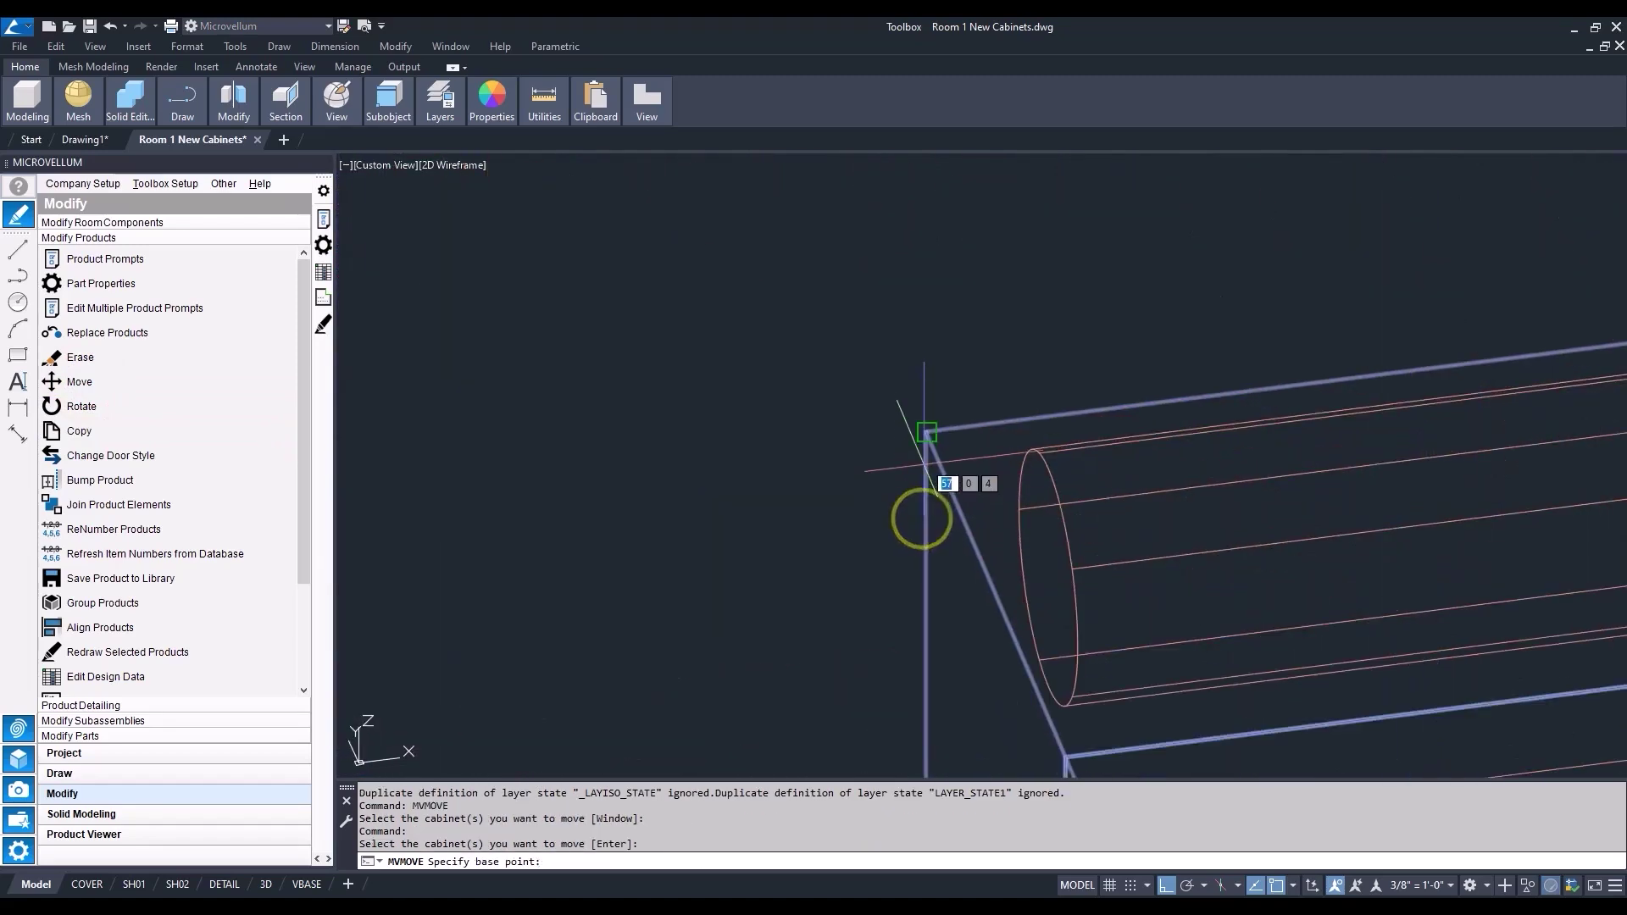
left_click(927, 433)
scroll(932, 450, "down", 5)
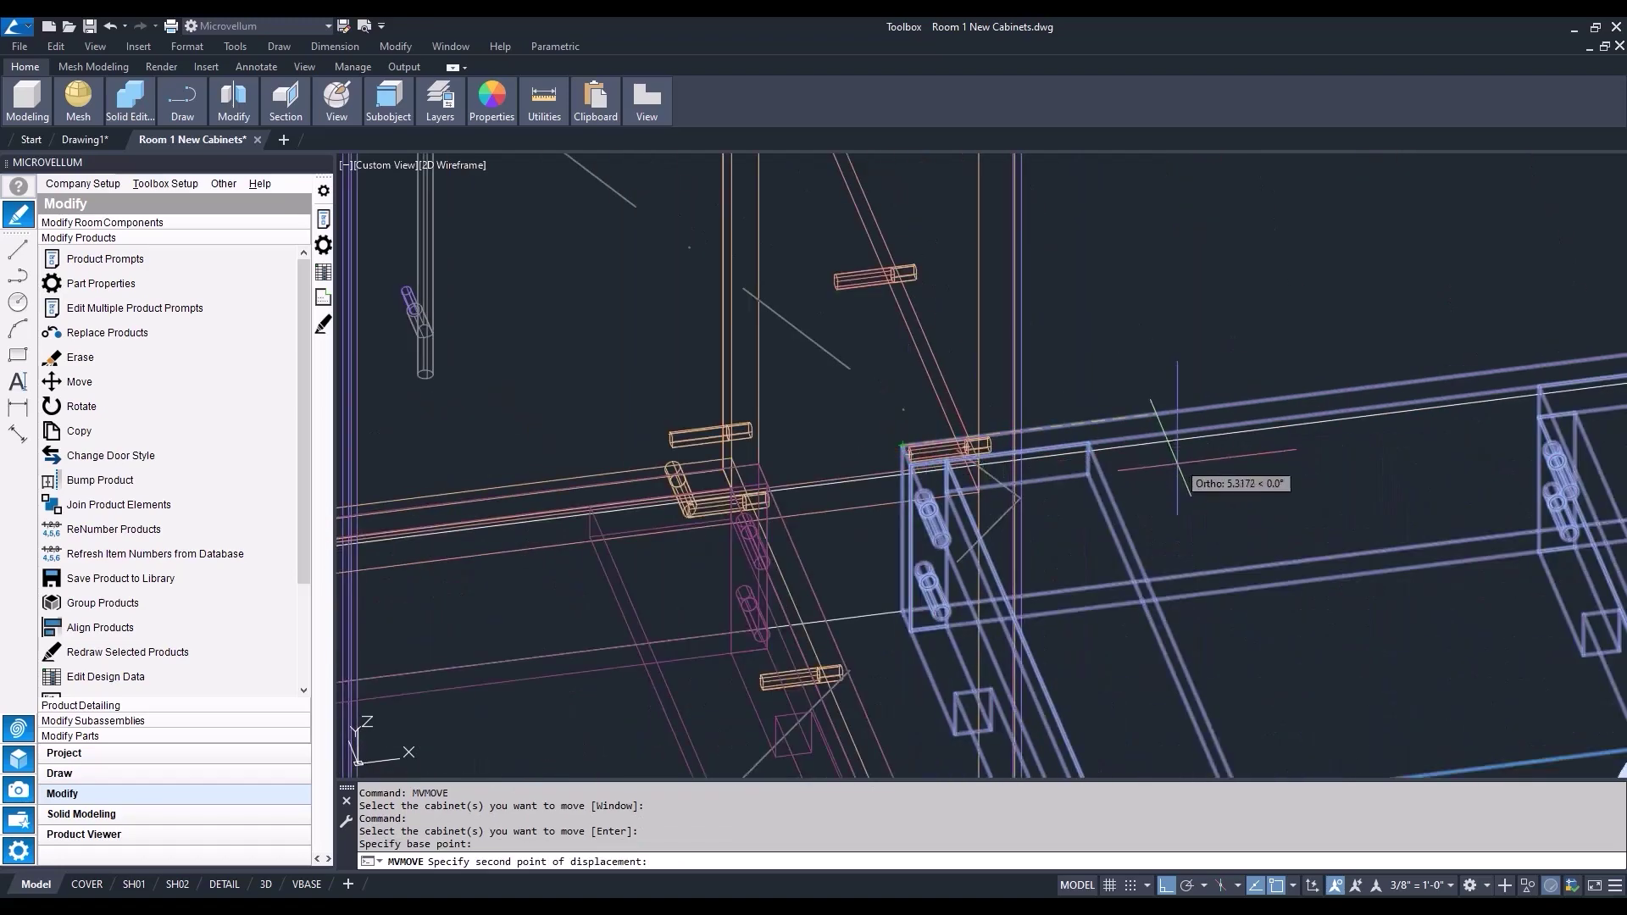
scroll(962, 498, "down", 3)
scroll(975, 453, "up", 8)
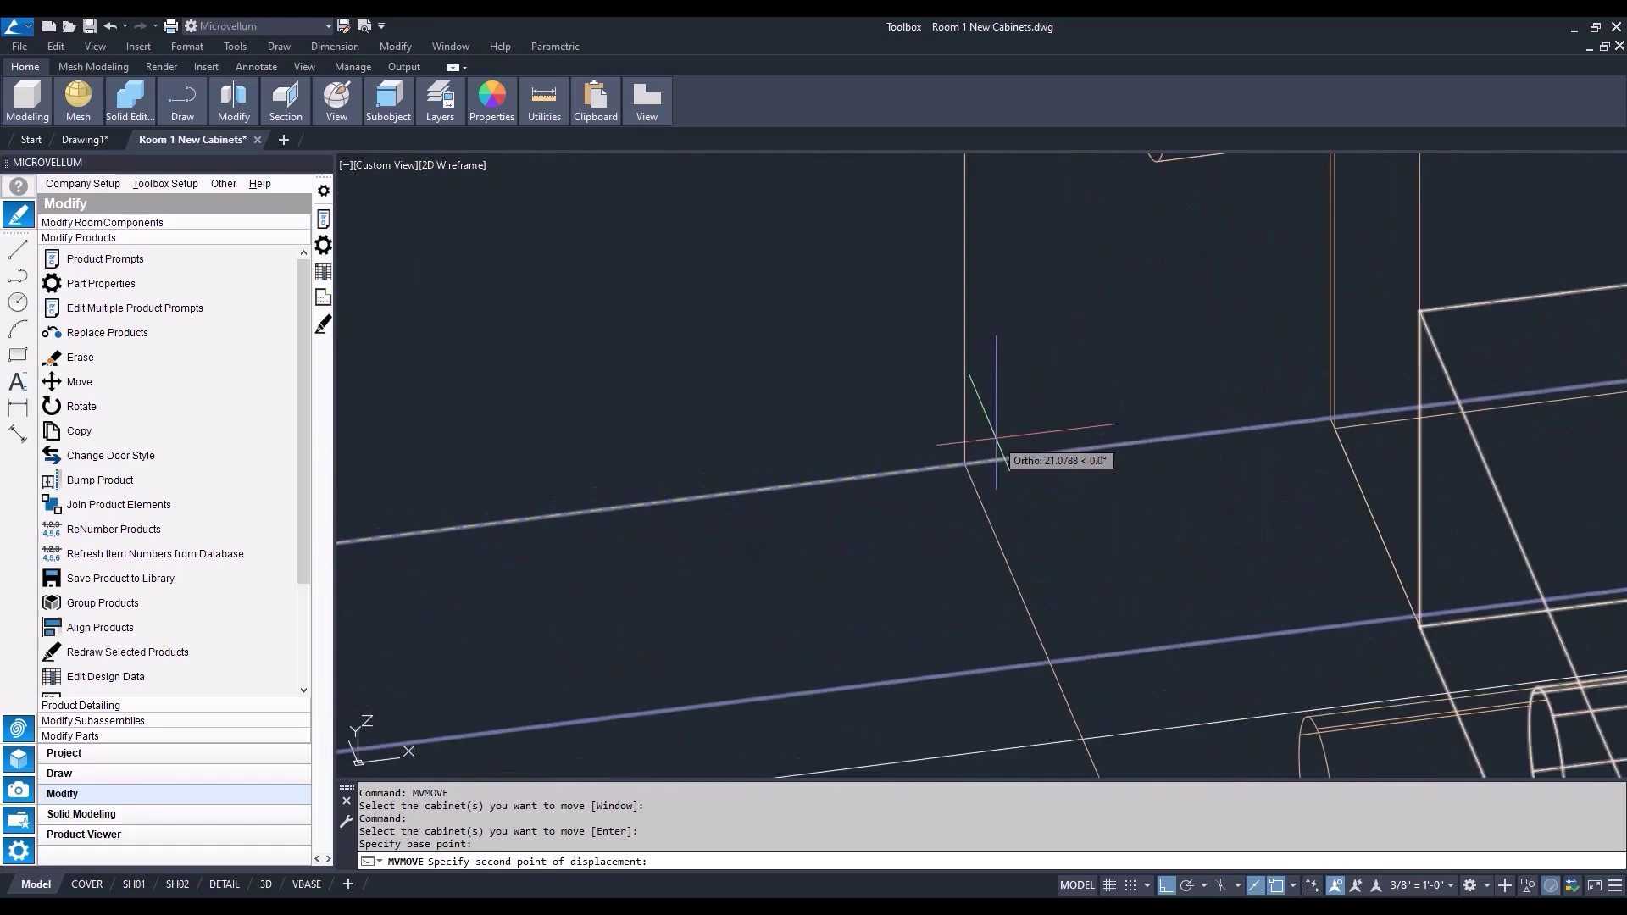
left_click(942, 475)
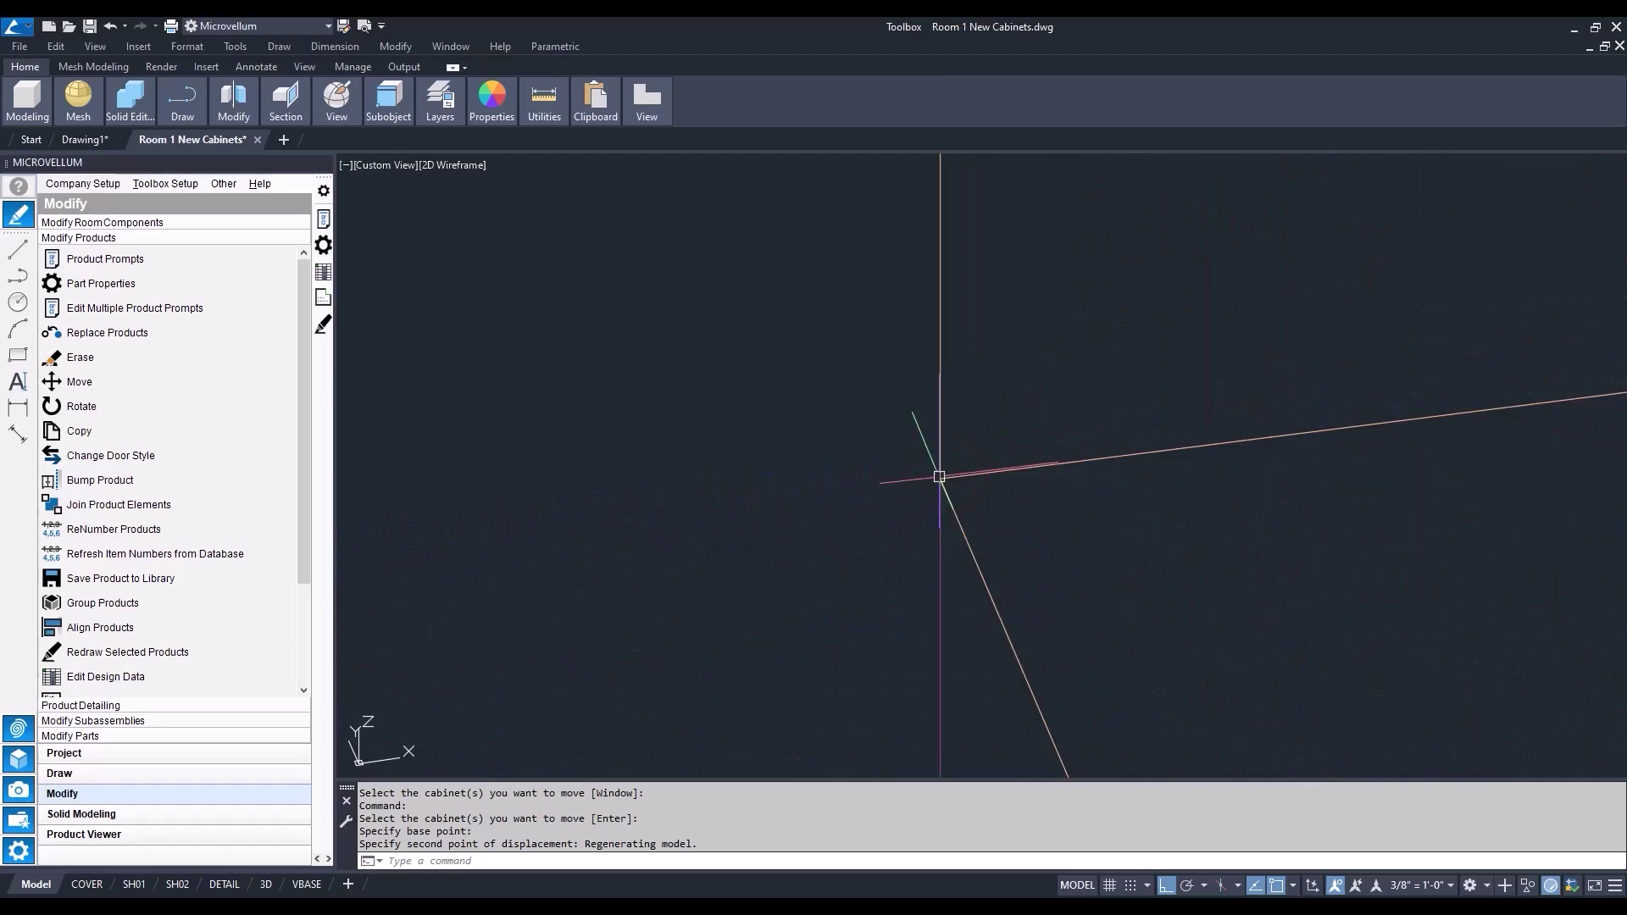
scroll(893, 476, "down", 6)
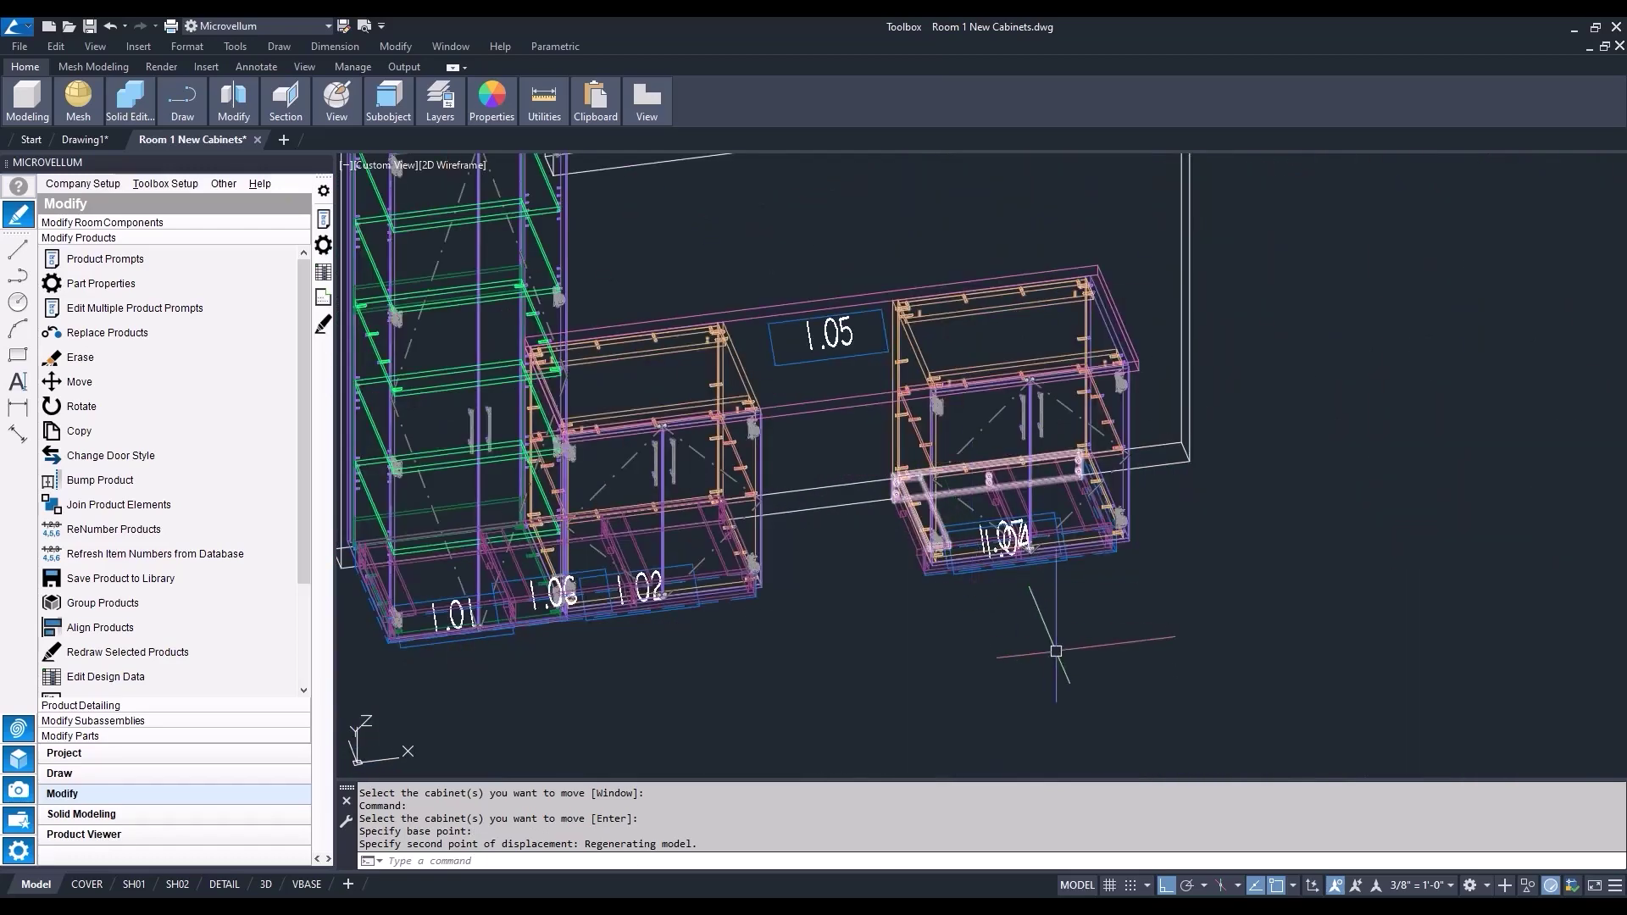
- Examine the open space and separated toe kicks between the two base cabinets in the Conceptual visual style
left_click(445, 165)
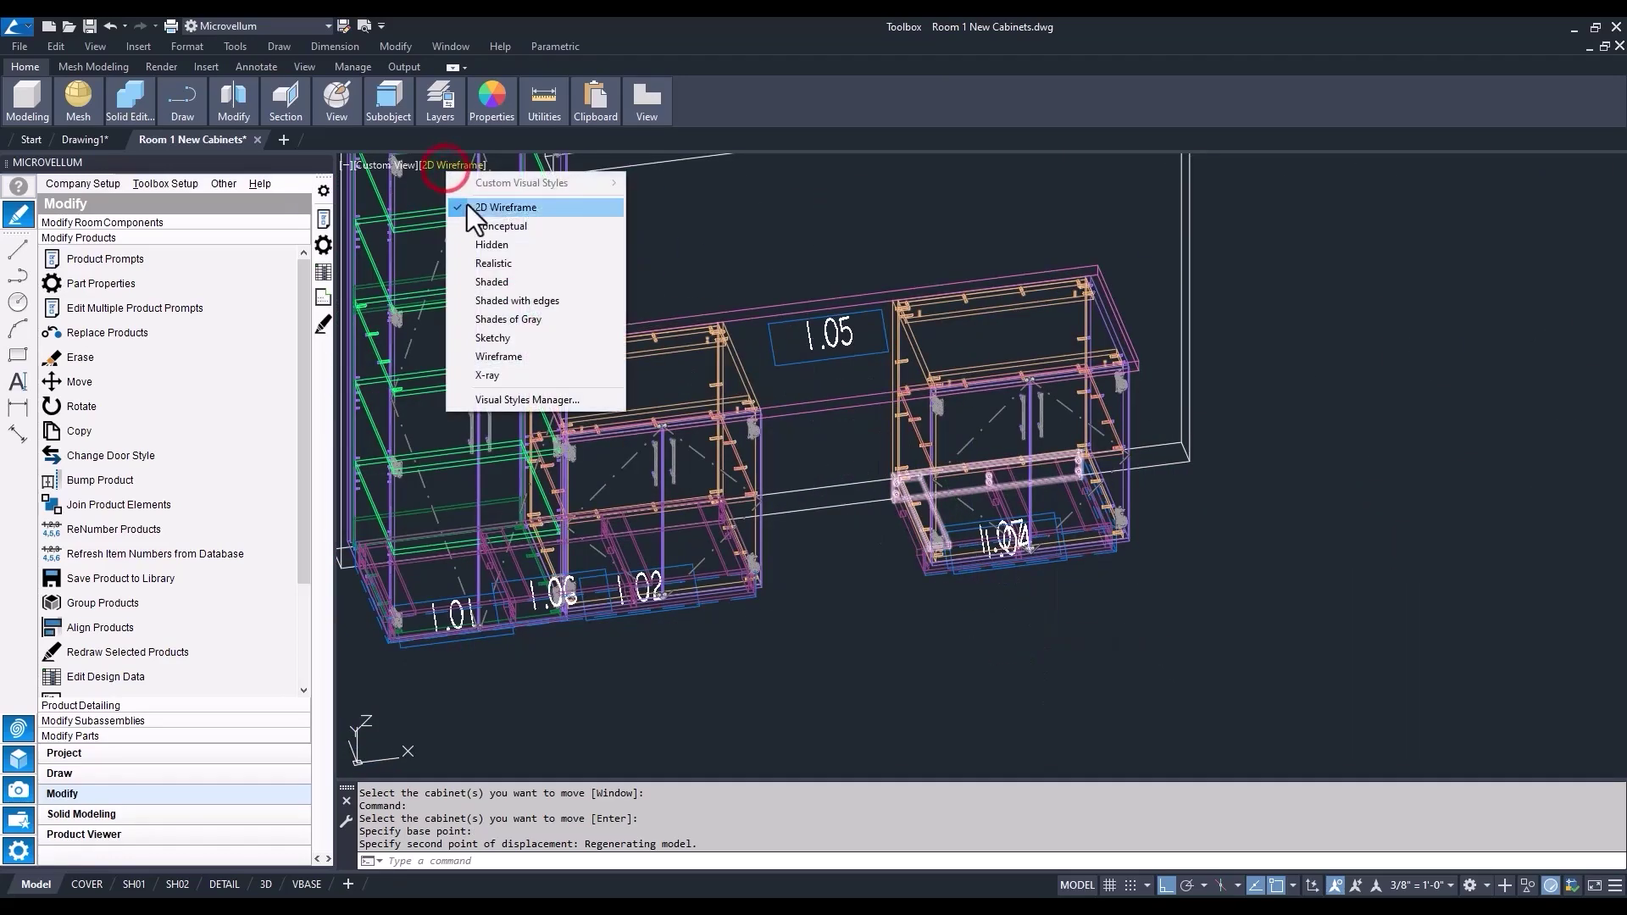
left_click(477, 225)
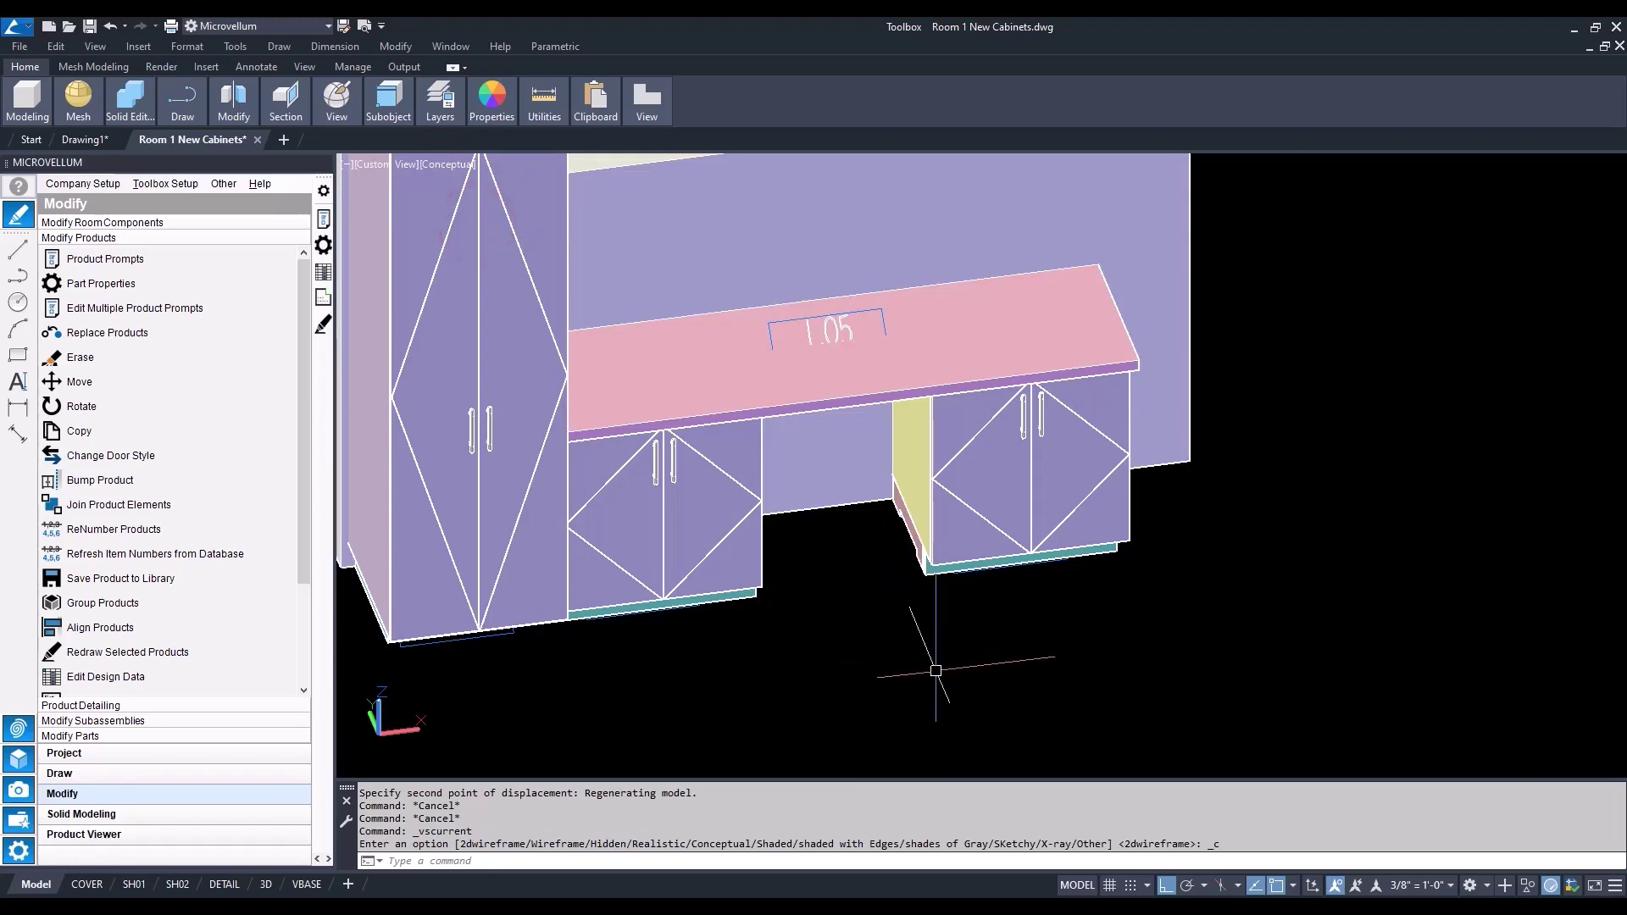
scroll(896, 670, "down", 5)
middle_click_drag(896, 667, 873, 666, "shift")
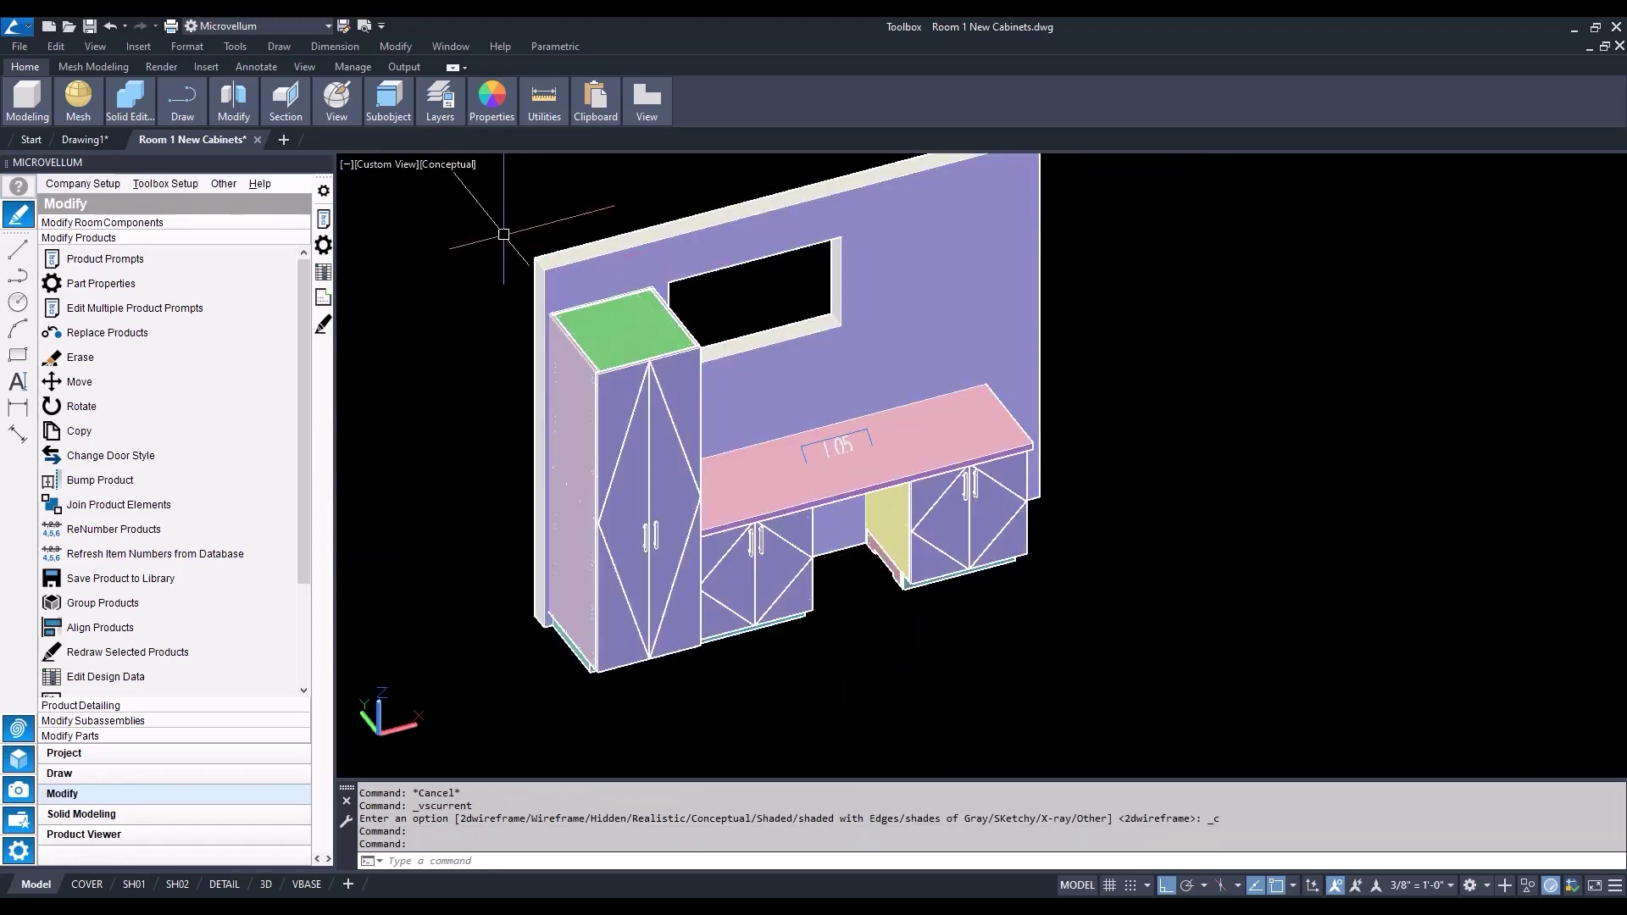
- Set the visual style to 2D Wireframe, go to the corner run of wall cabinets, and view it in the Conceptual style
left_click(429, 162)
left_click(476, 207)
scroll(1194, 459, "down", 5)
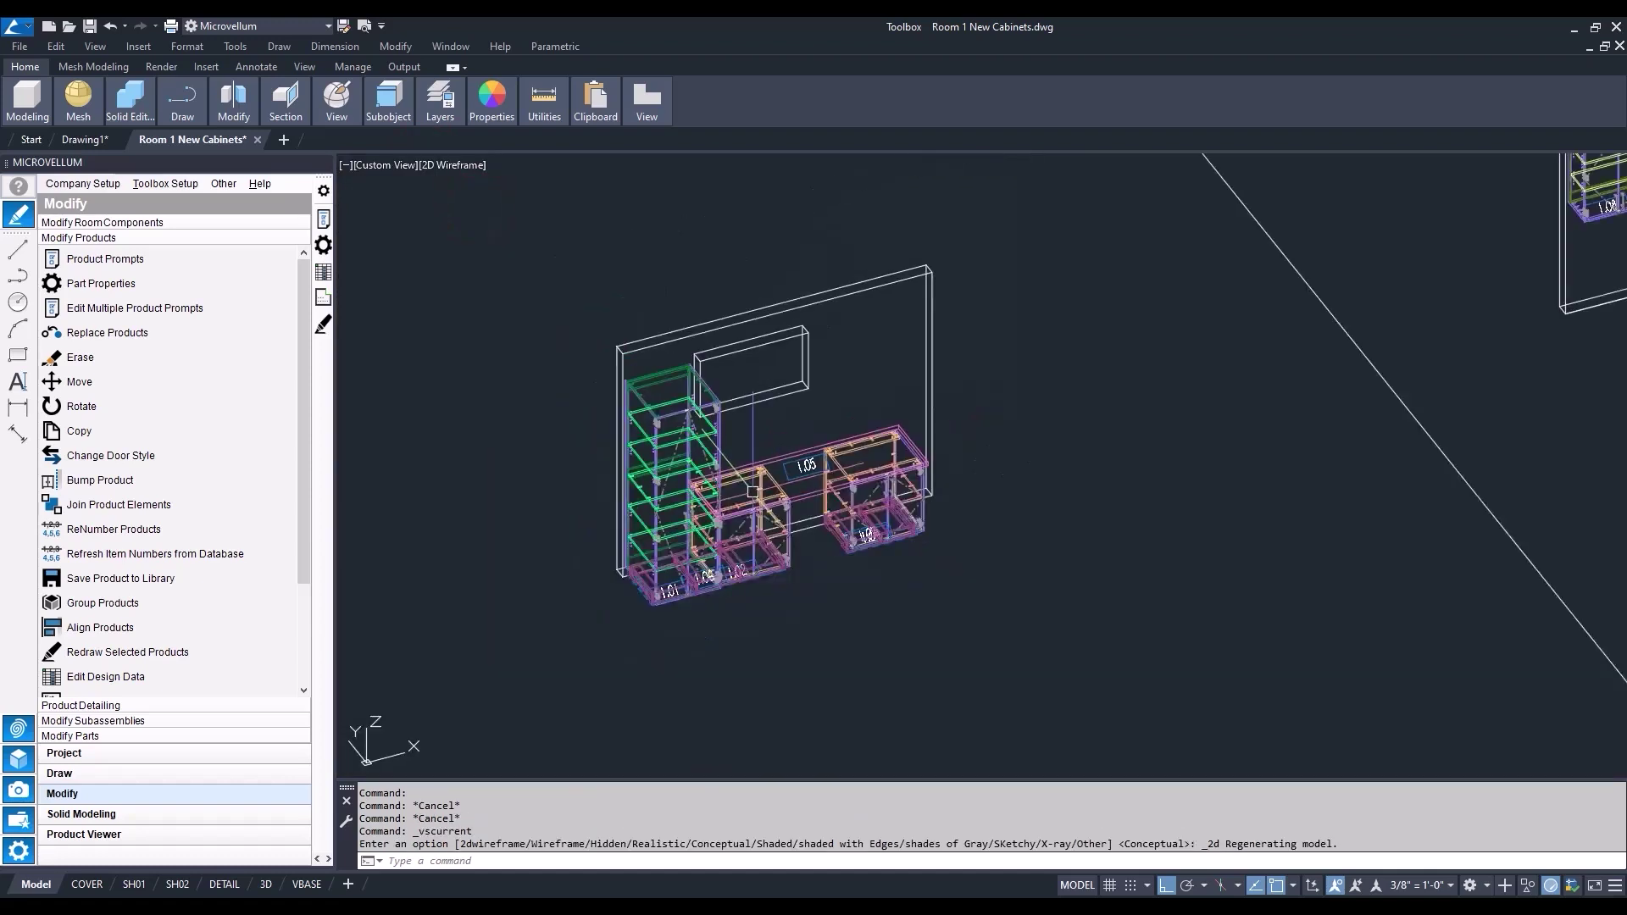
middle_click_drag(1194, 459, 818, 570)
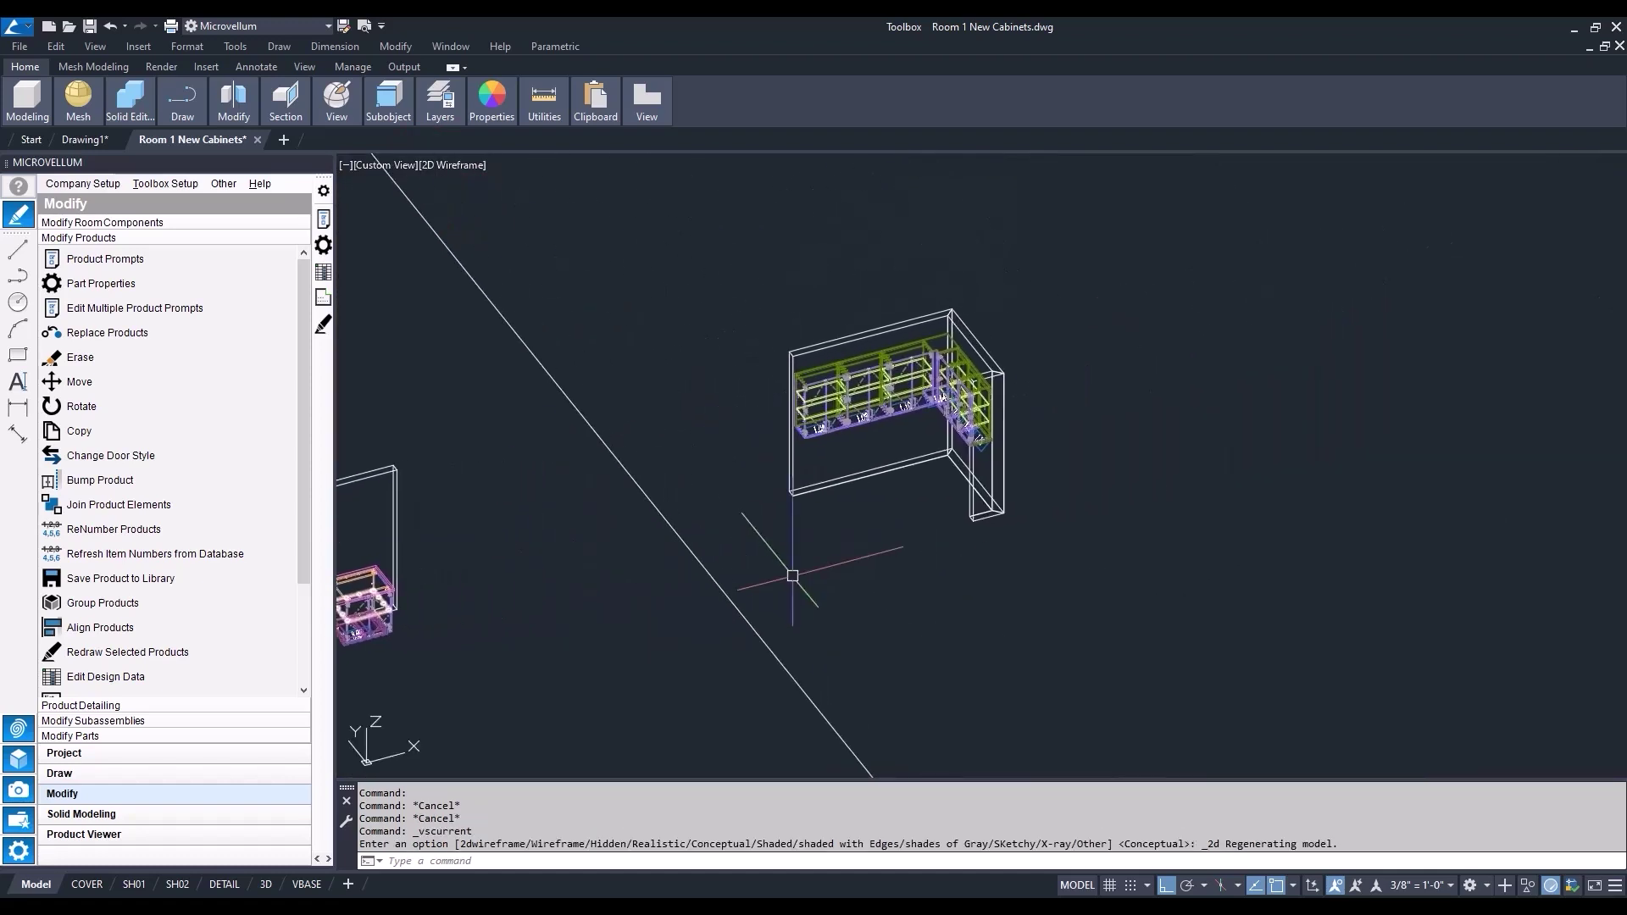
scroll(869, 373, "up", 6)
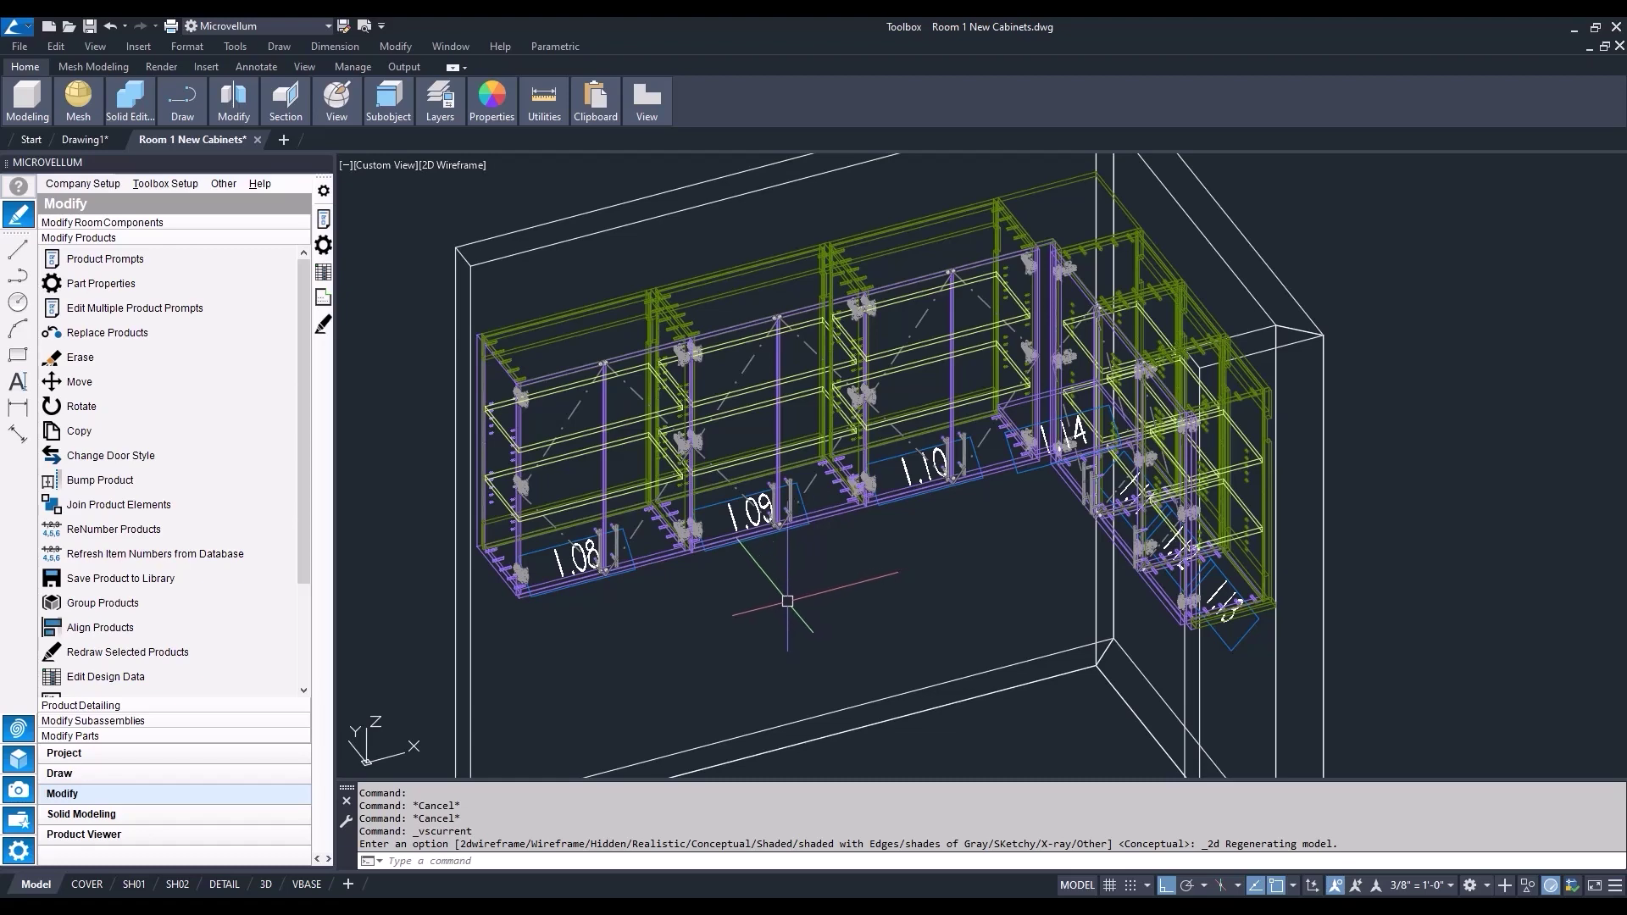
mouse_move(788, 601)
middle_mouse_down("shift")
mouse_move(828, 593)
mouse_move(812, 592)
middle_mouse_up("shift")
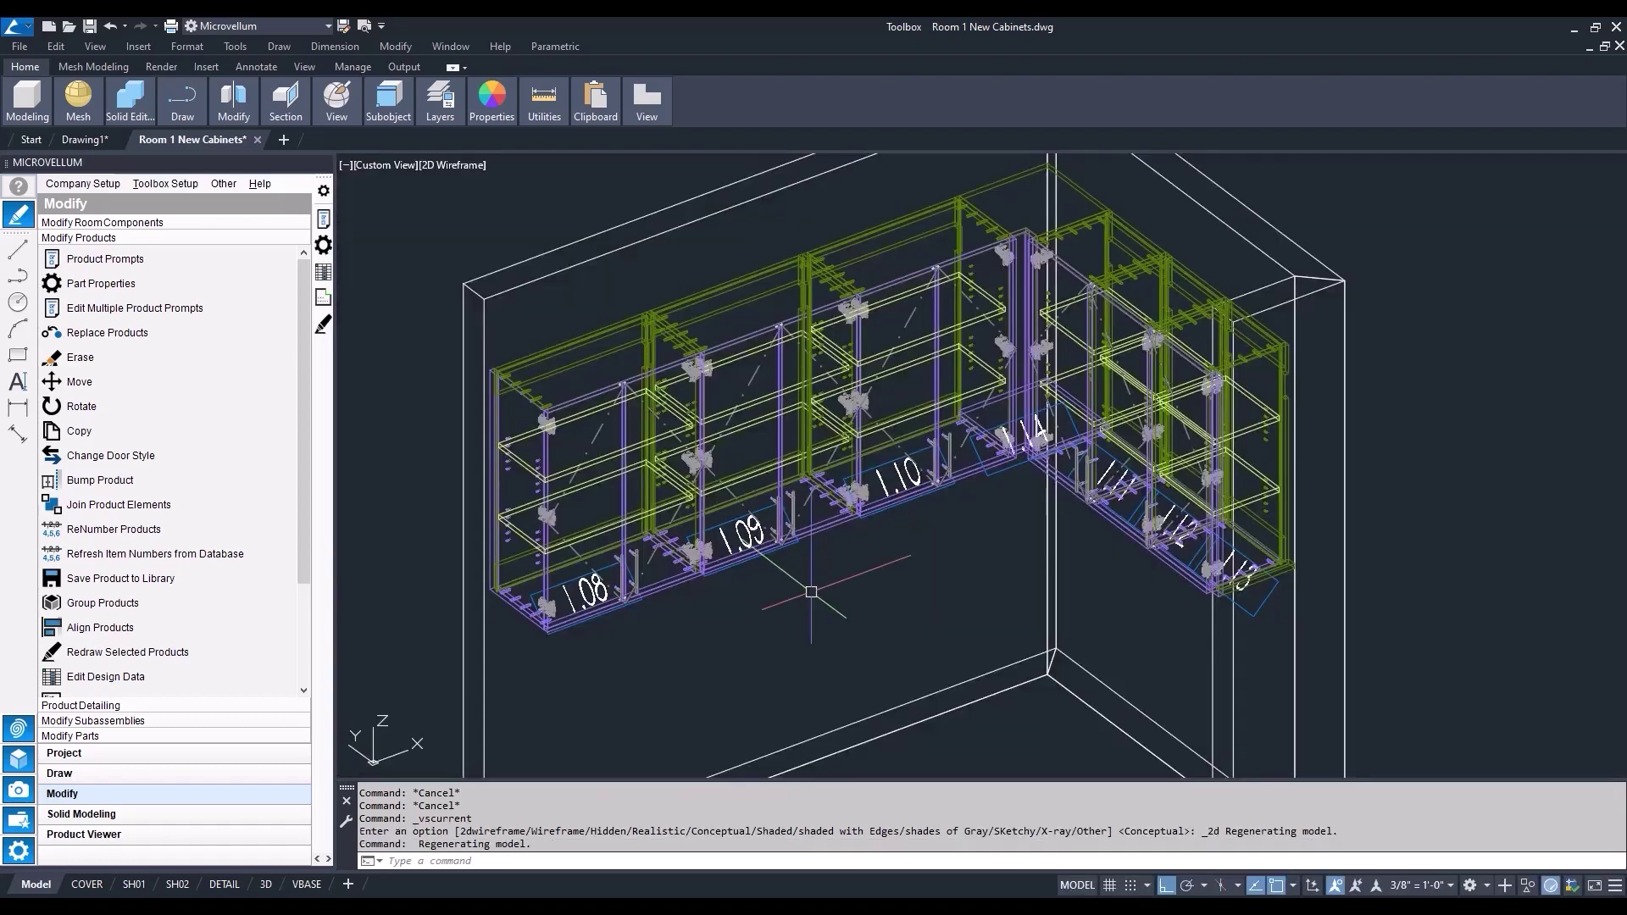
left_click(456, 163)
left_click(502, 226)
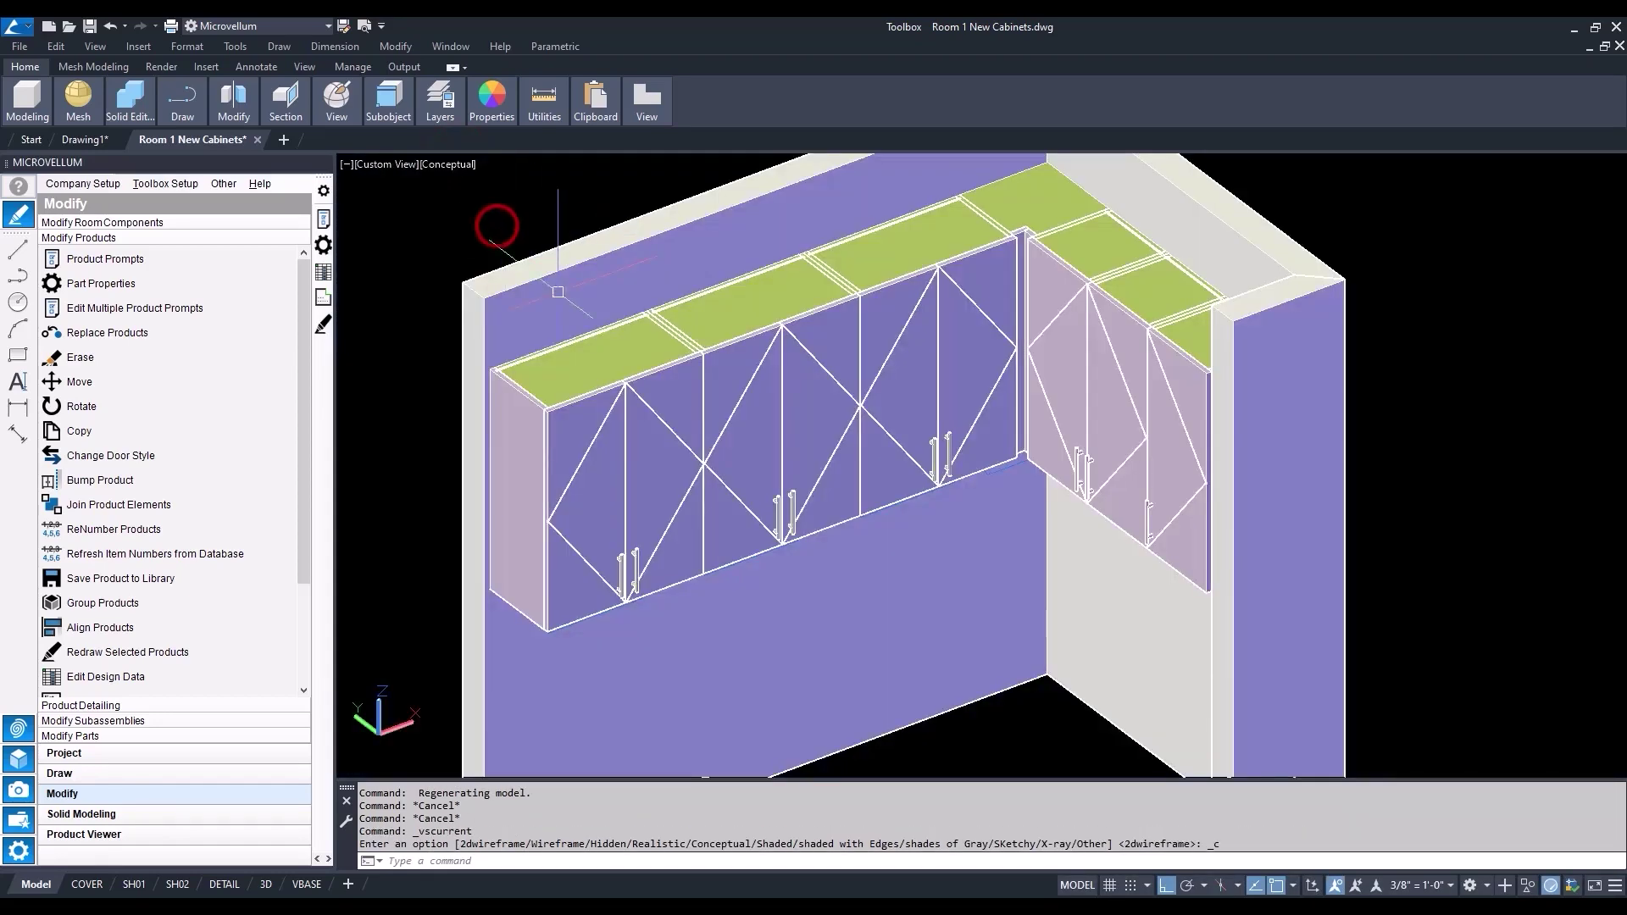
- Measure the vertical distance from the bottom rear corner of the outer end wall cabinet to the wall's base
scroll(506, 609, "up", 5)
type("di")
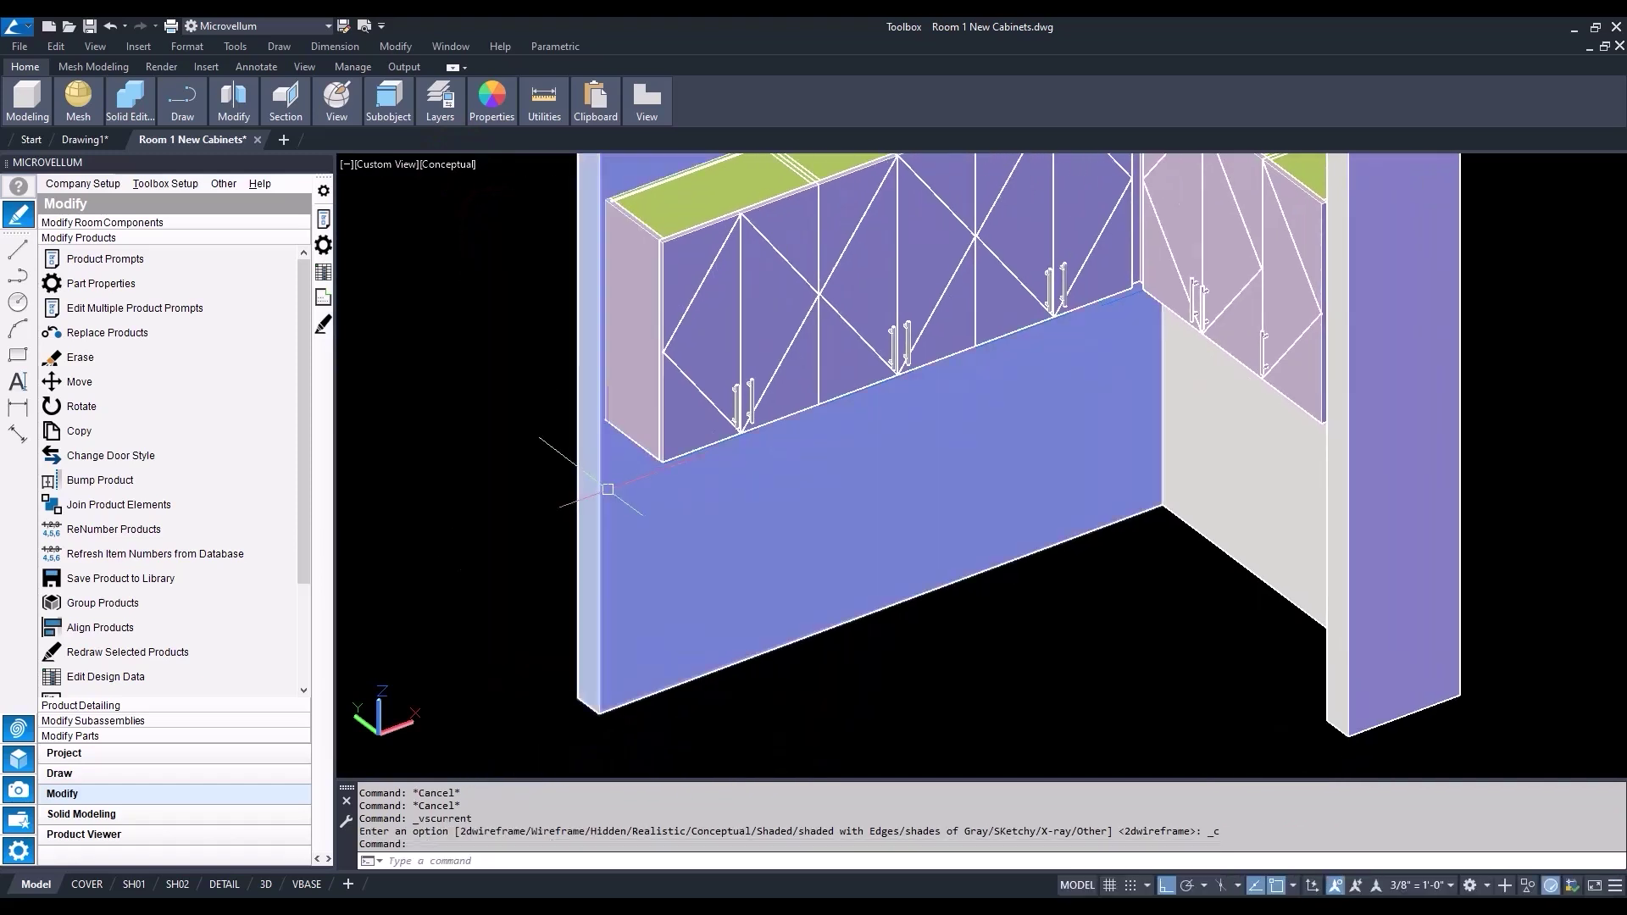
key("Return")
left_click(608, 409)
scroll(631, 423, "down", 5)
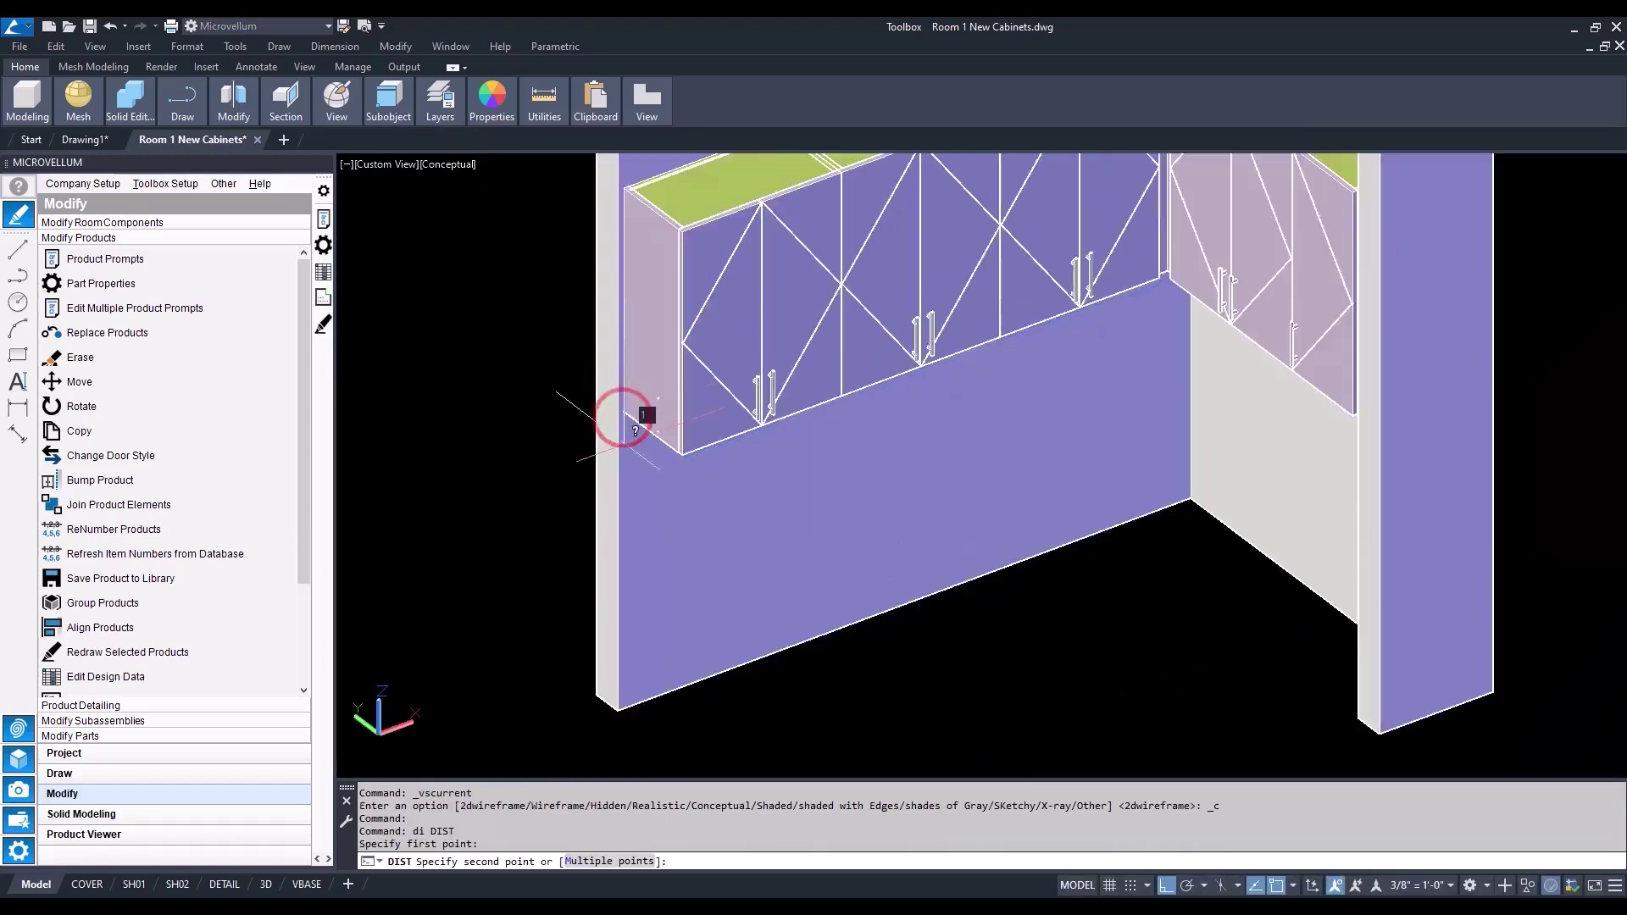
scroll(623, 618, "up", 6)
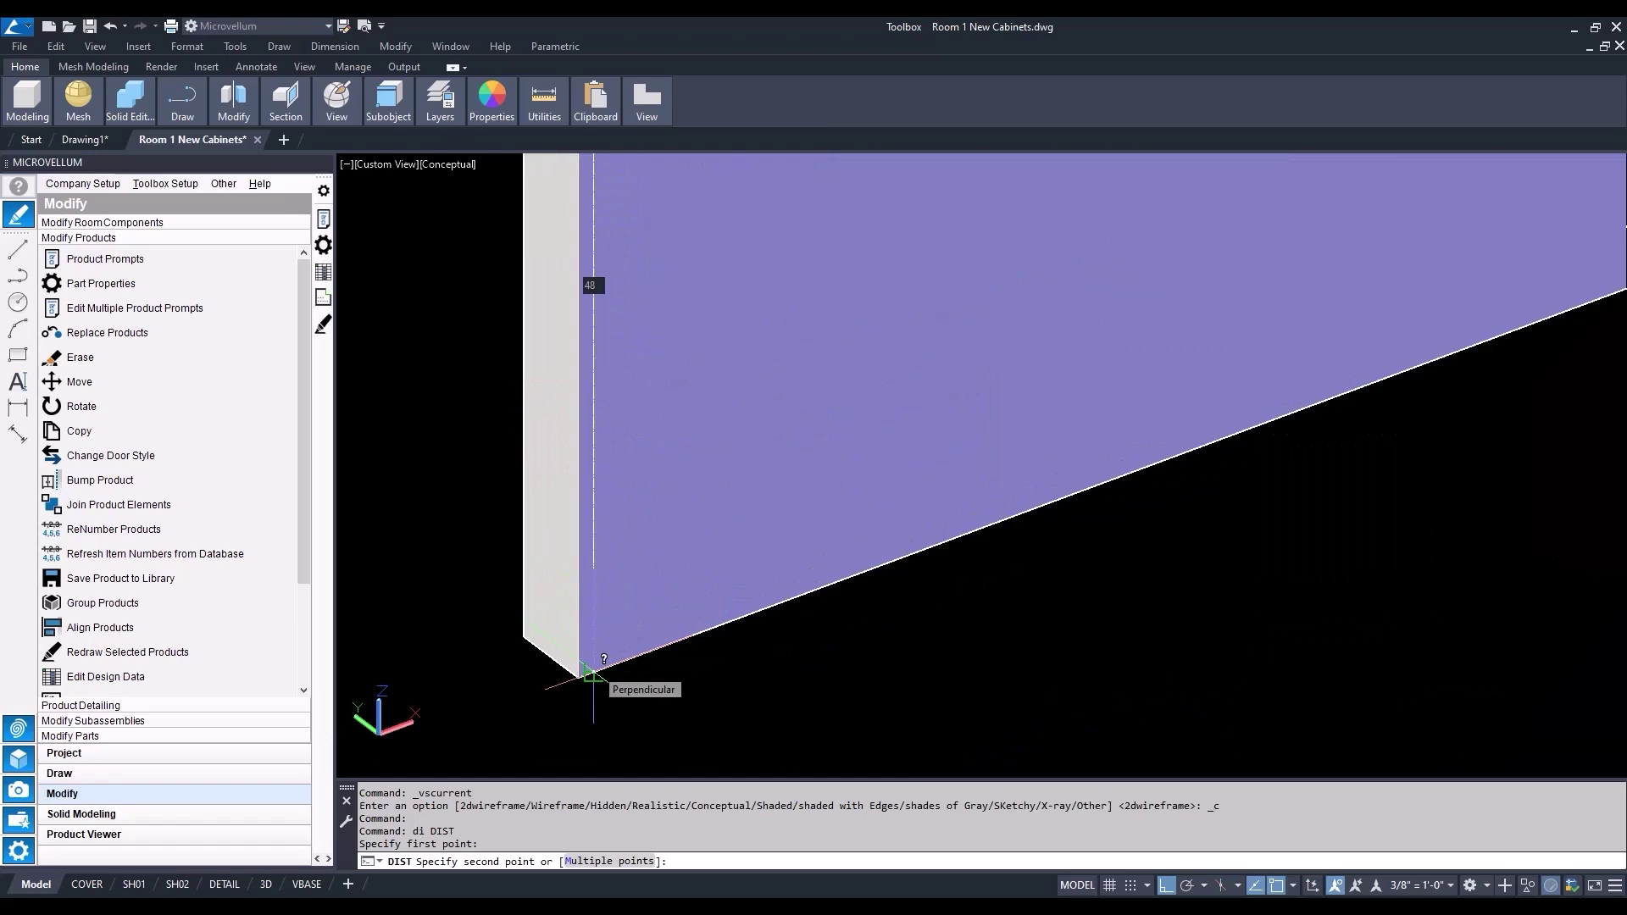
left_click(593, 675)
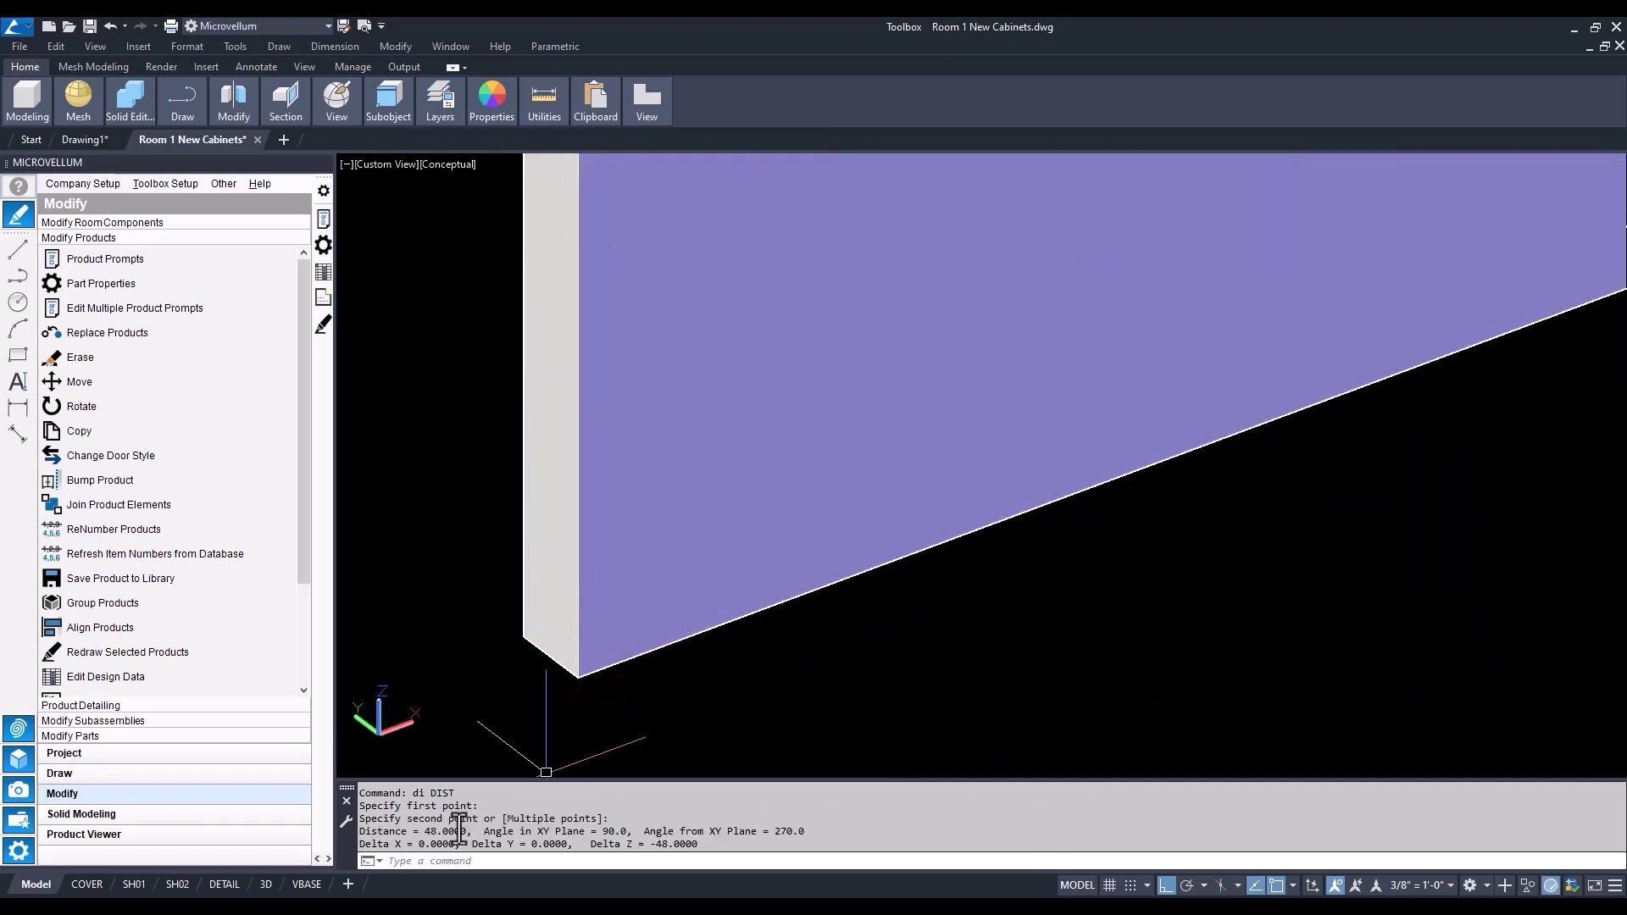
key("Escape")
scroll(691, 675, "down", 6)
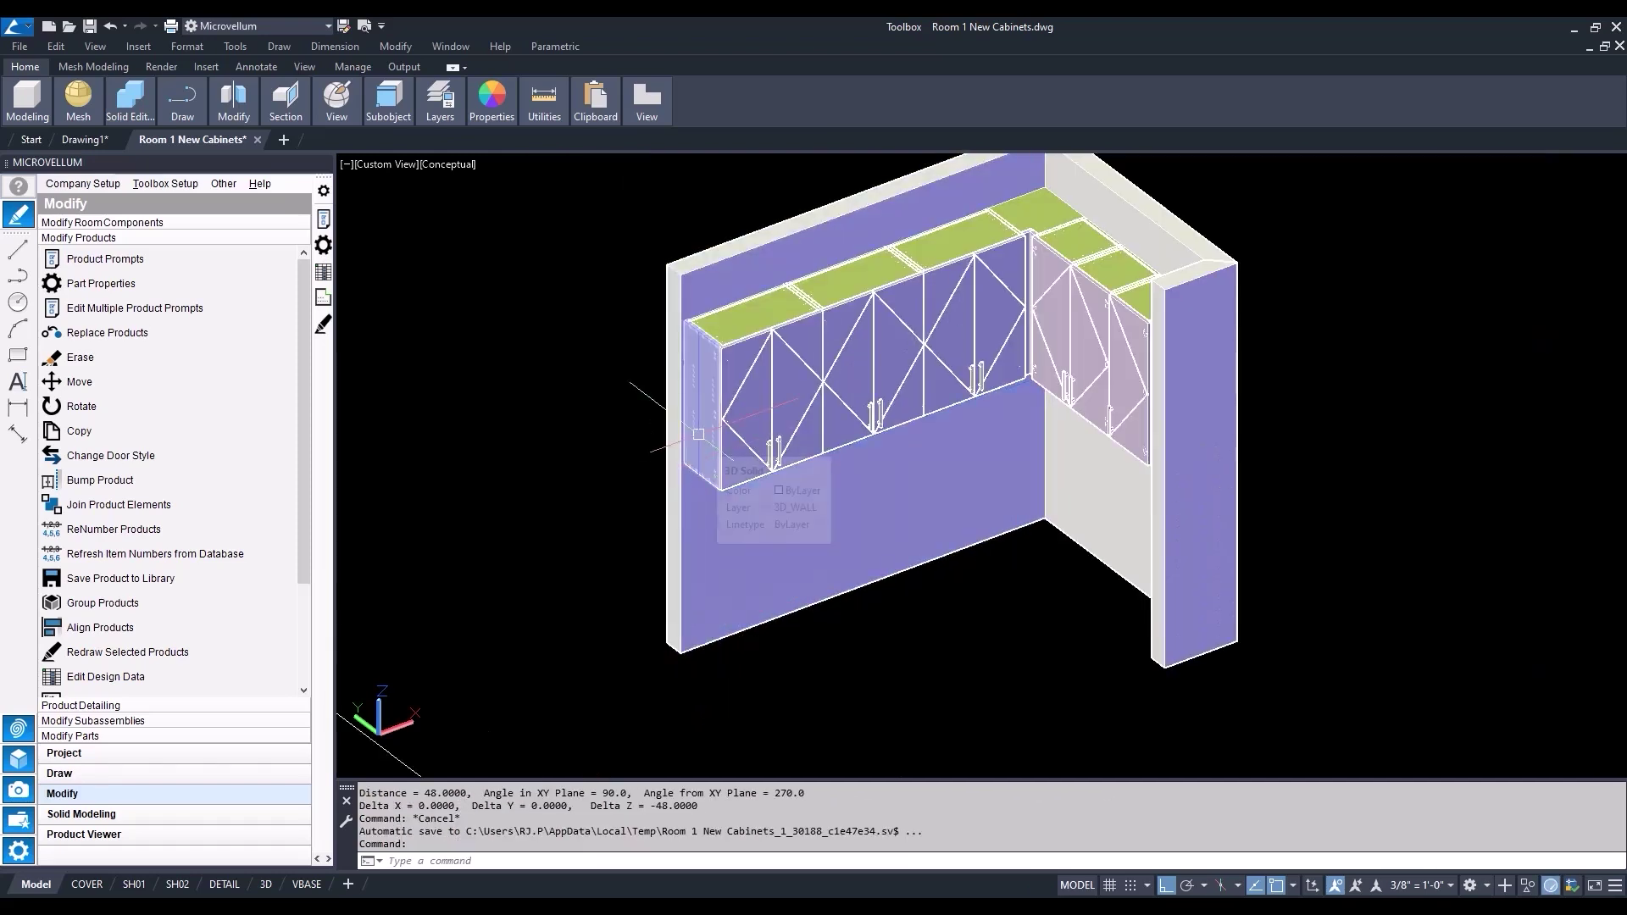
key("Escape")
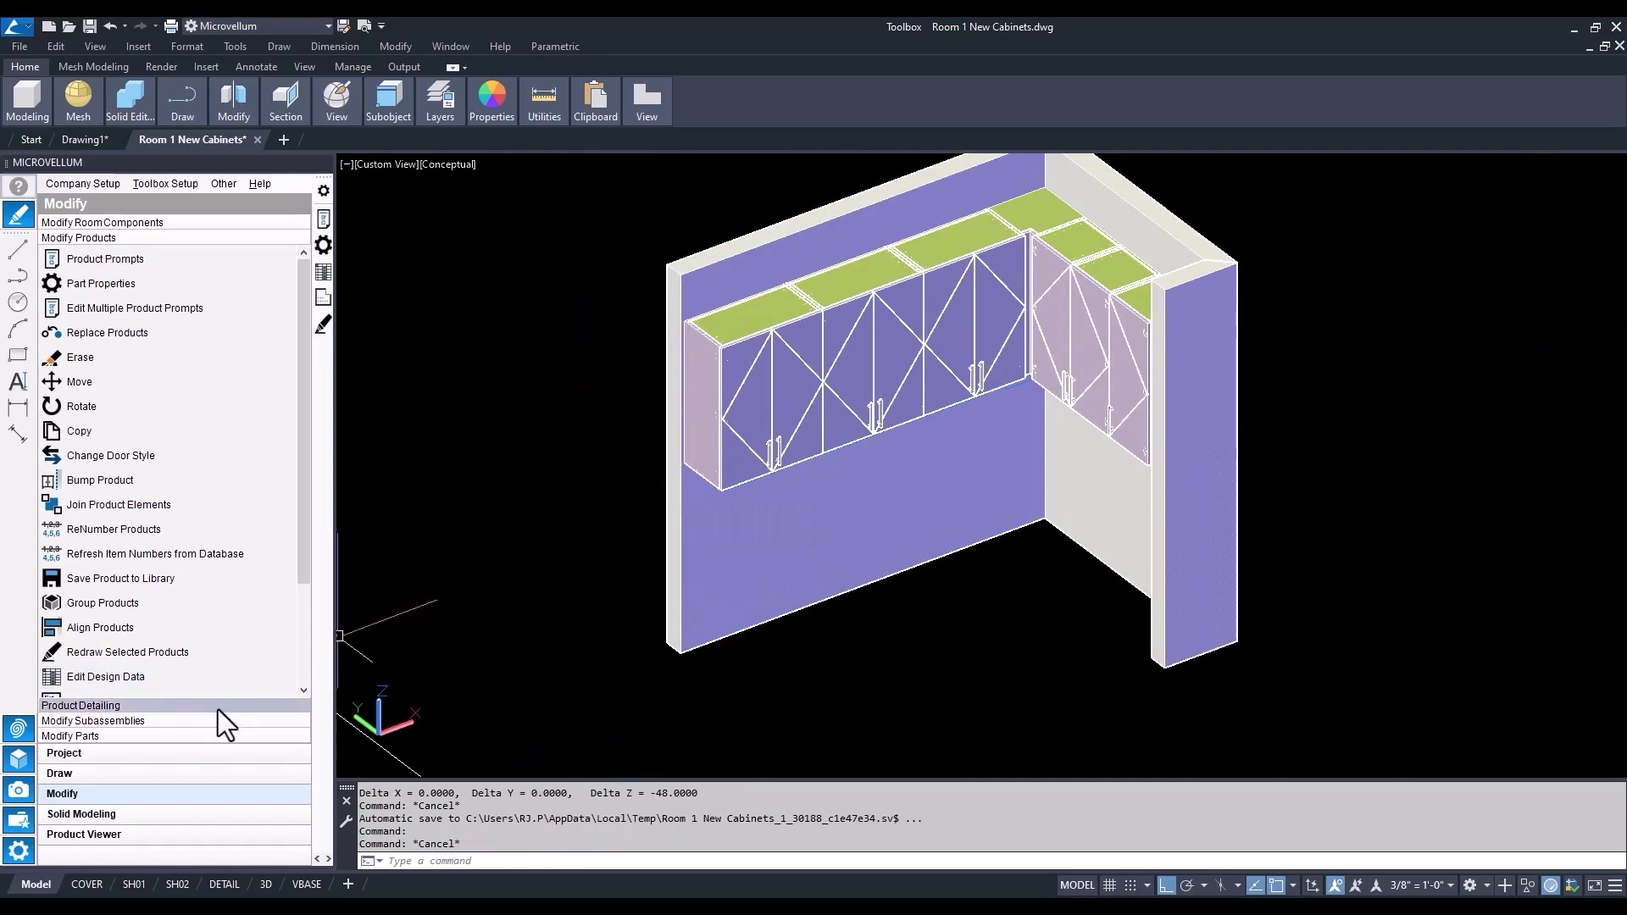
- Change the Upper Cabinet Height in the Project Setup page of the project's Project Wizard and save the project properties
left_click(154, 752)
left_click(125, 419)
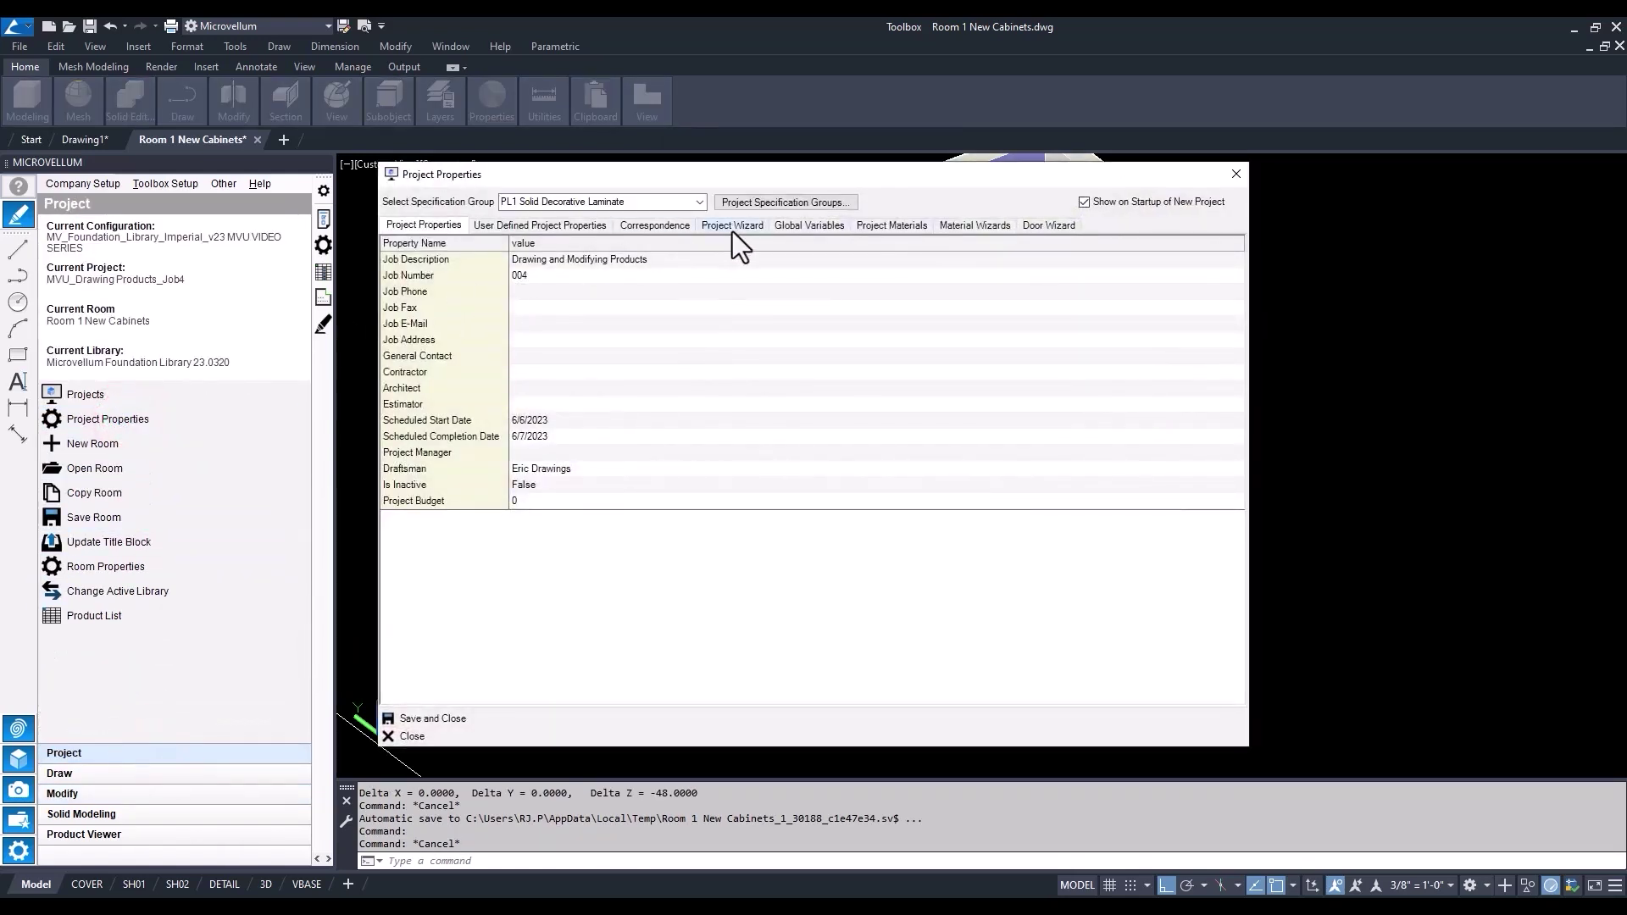
left_click(733, 226)
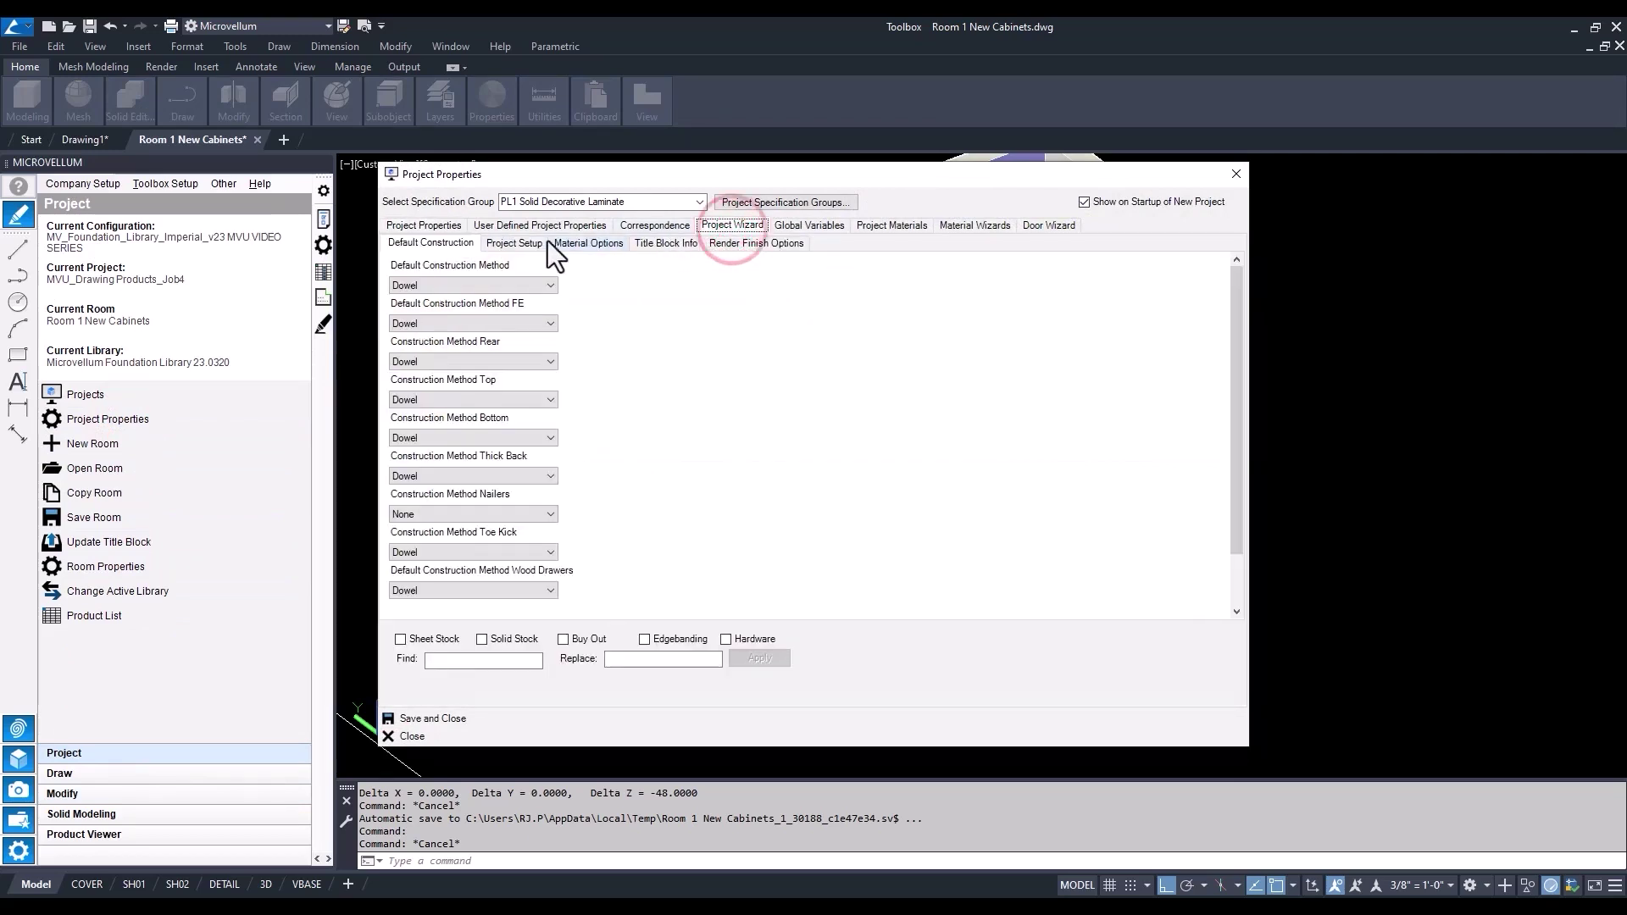
left_click(517, 246)
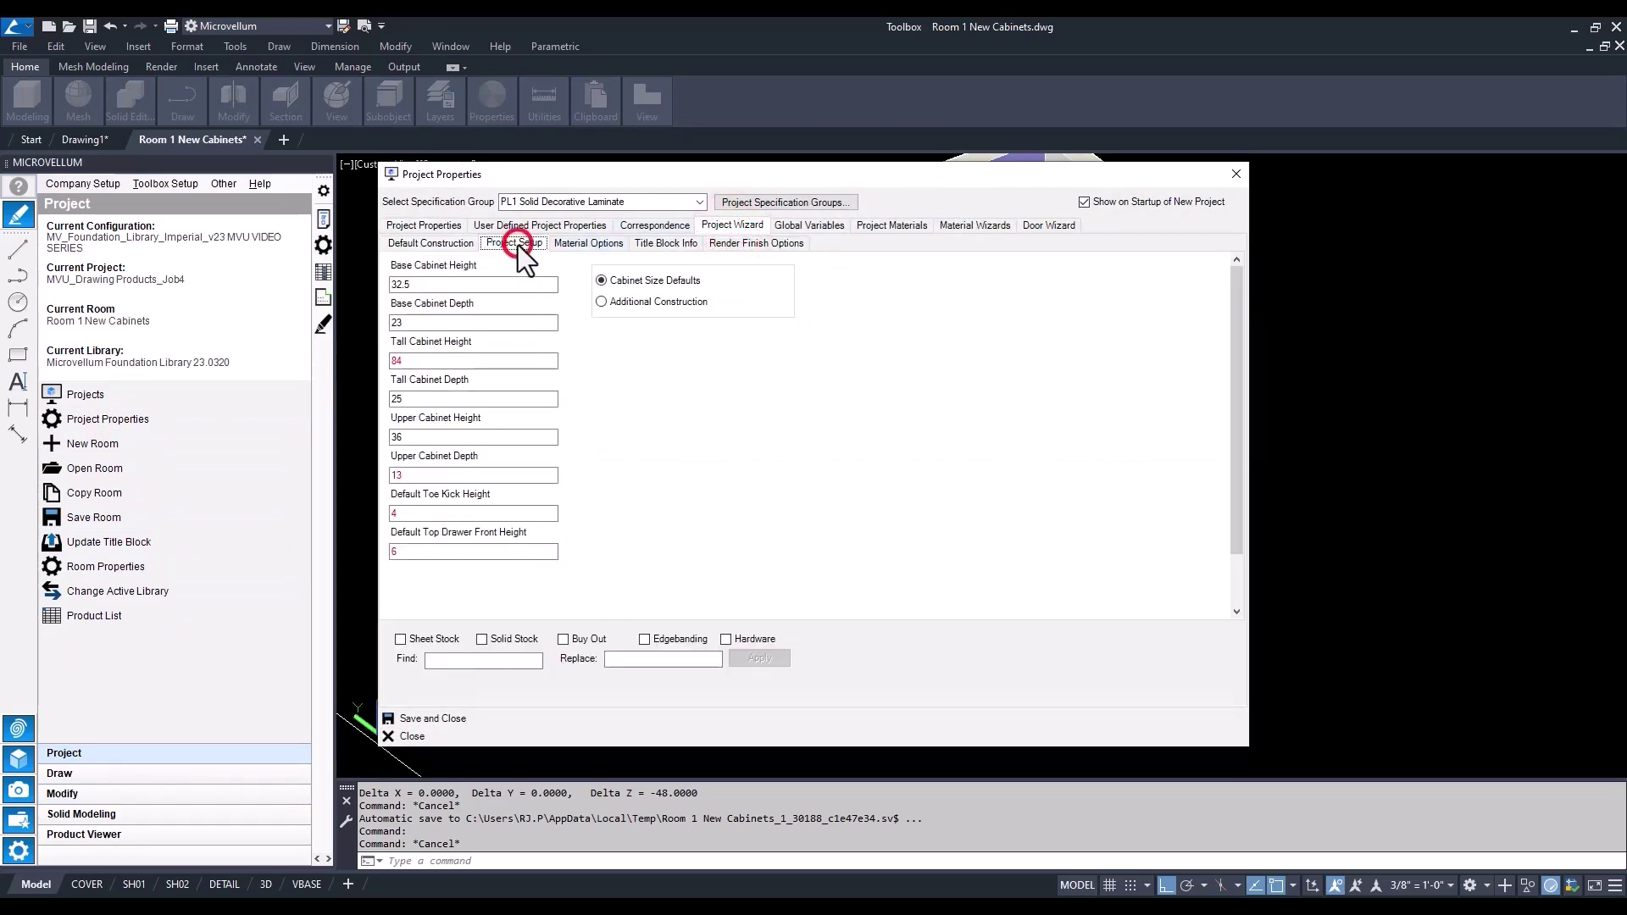
double_click(432, 437)
left_click(409, 716)
left_click(892, 506)
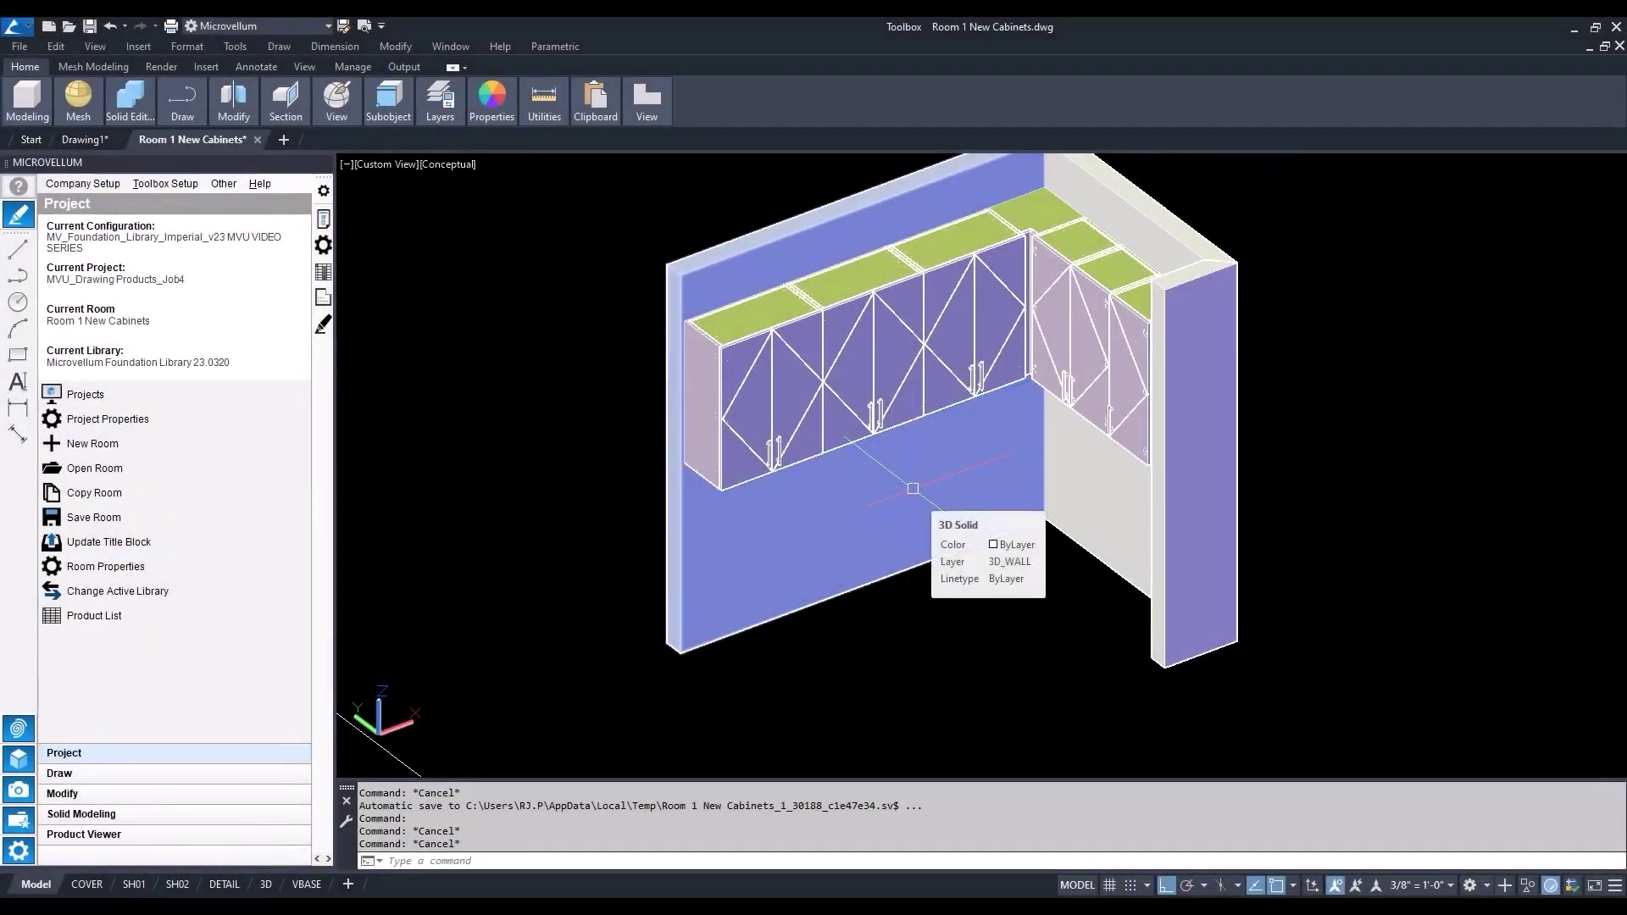
- Set the visual style to 2D Wireframe and redraw all seven wall cabinets, 1.08 to 1.14, as 3D Drawings (Full Machining)
left_click(452, 166)
left_click(491, 207)
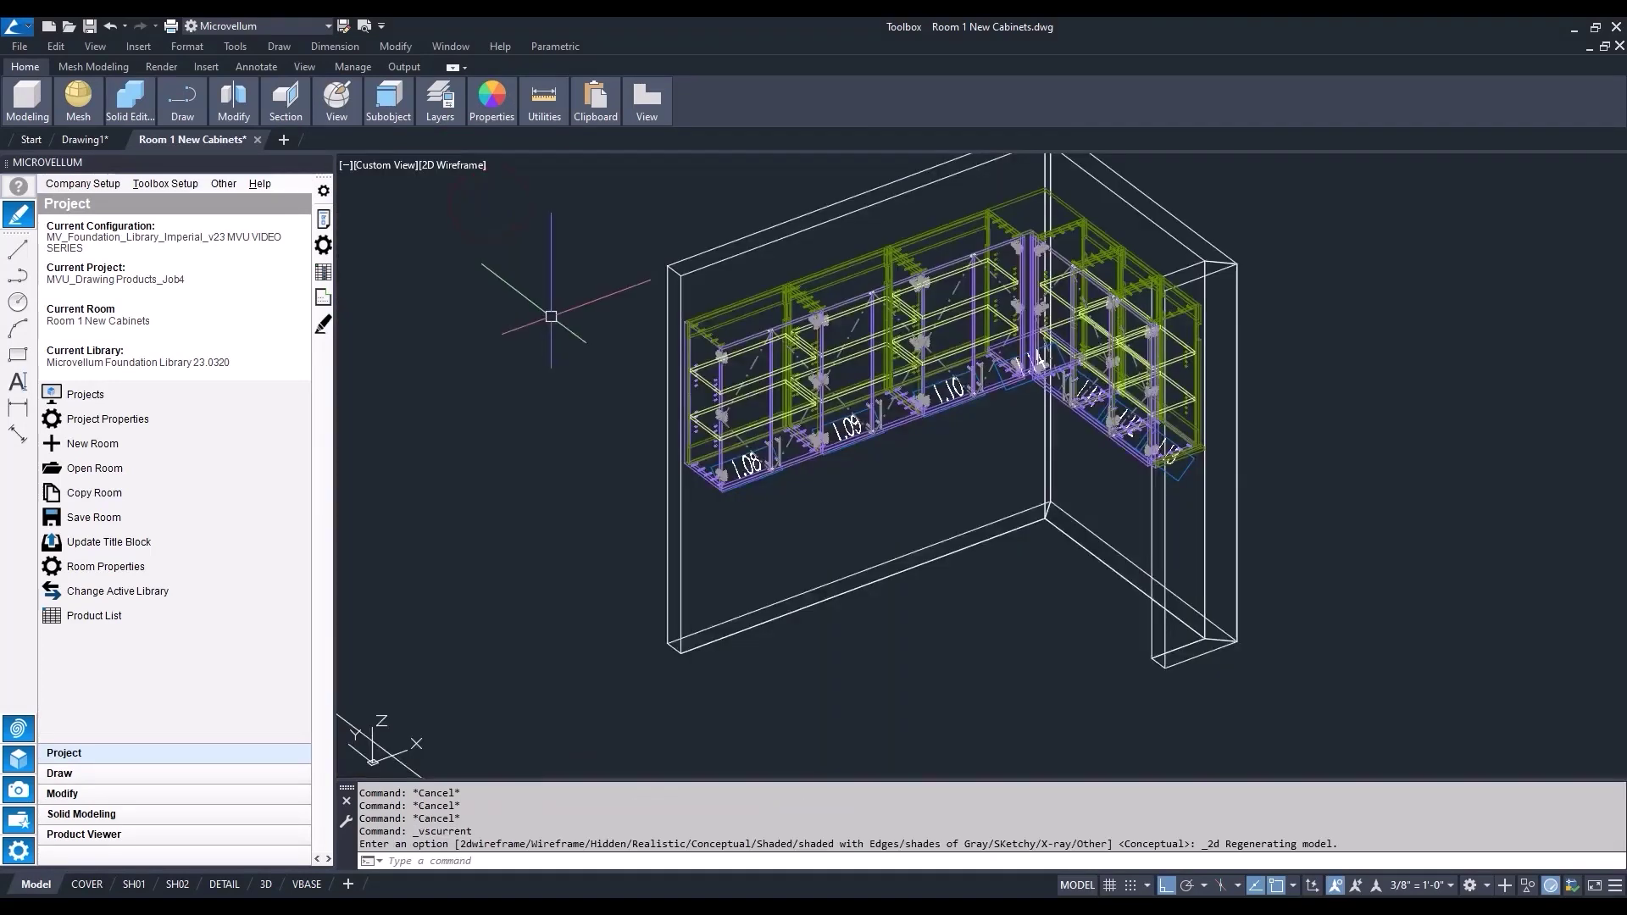
left_click(322, 323)
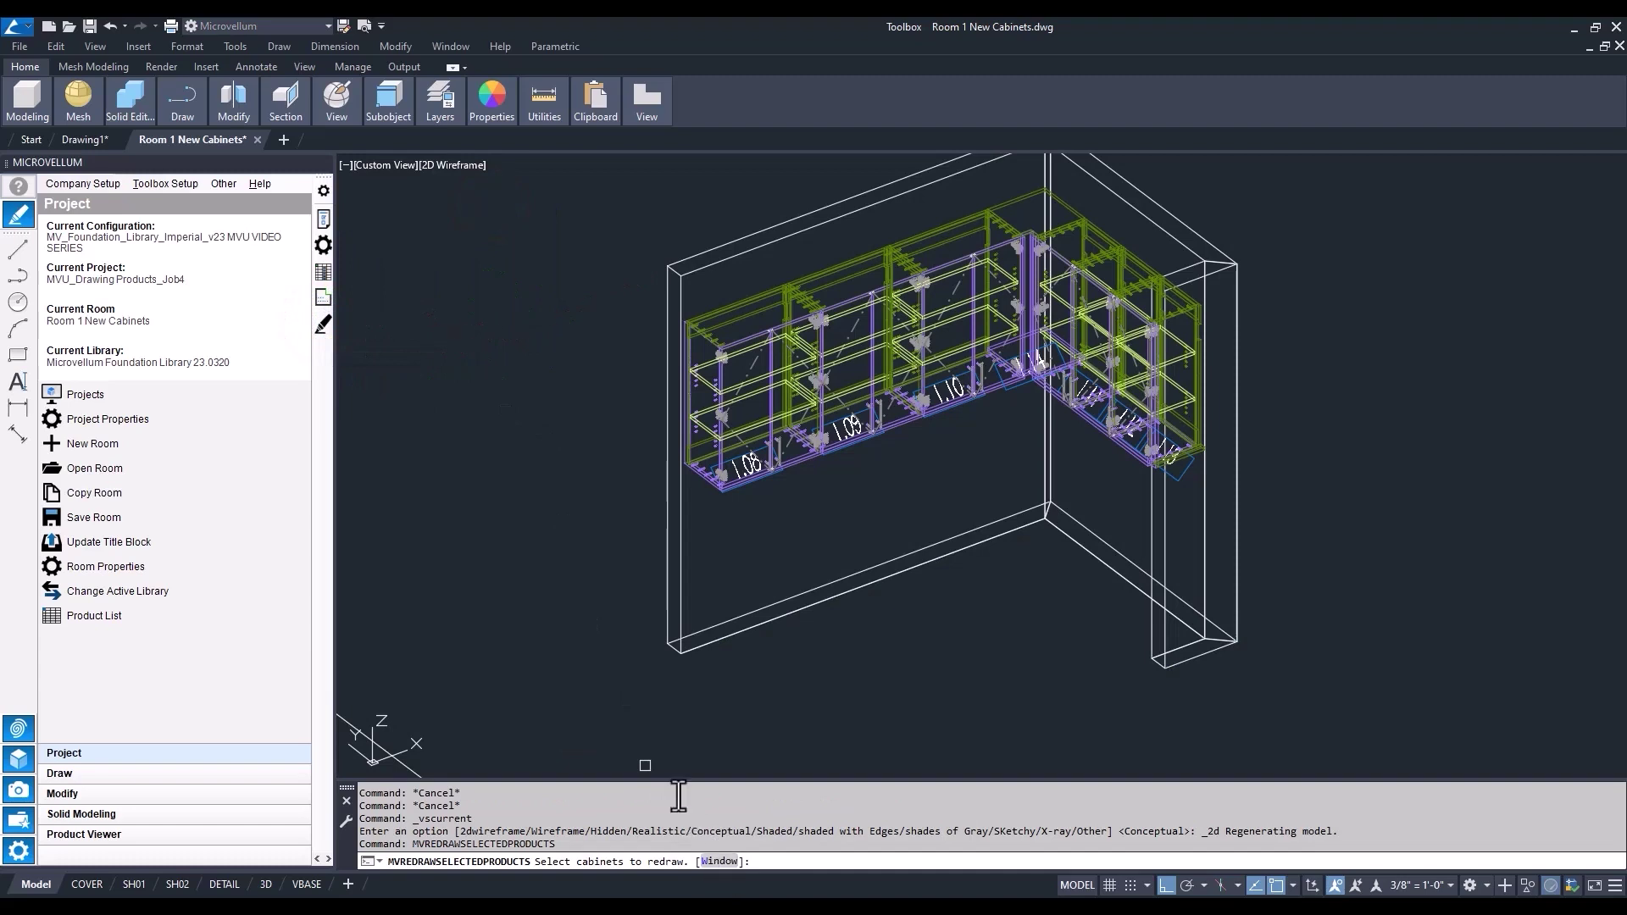
type("w")
key("Return")
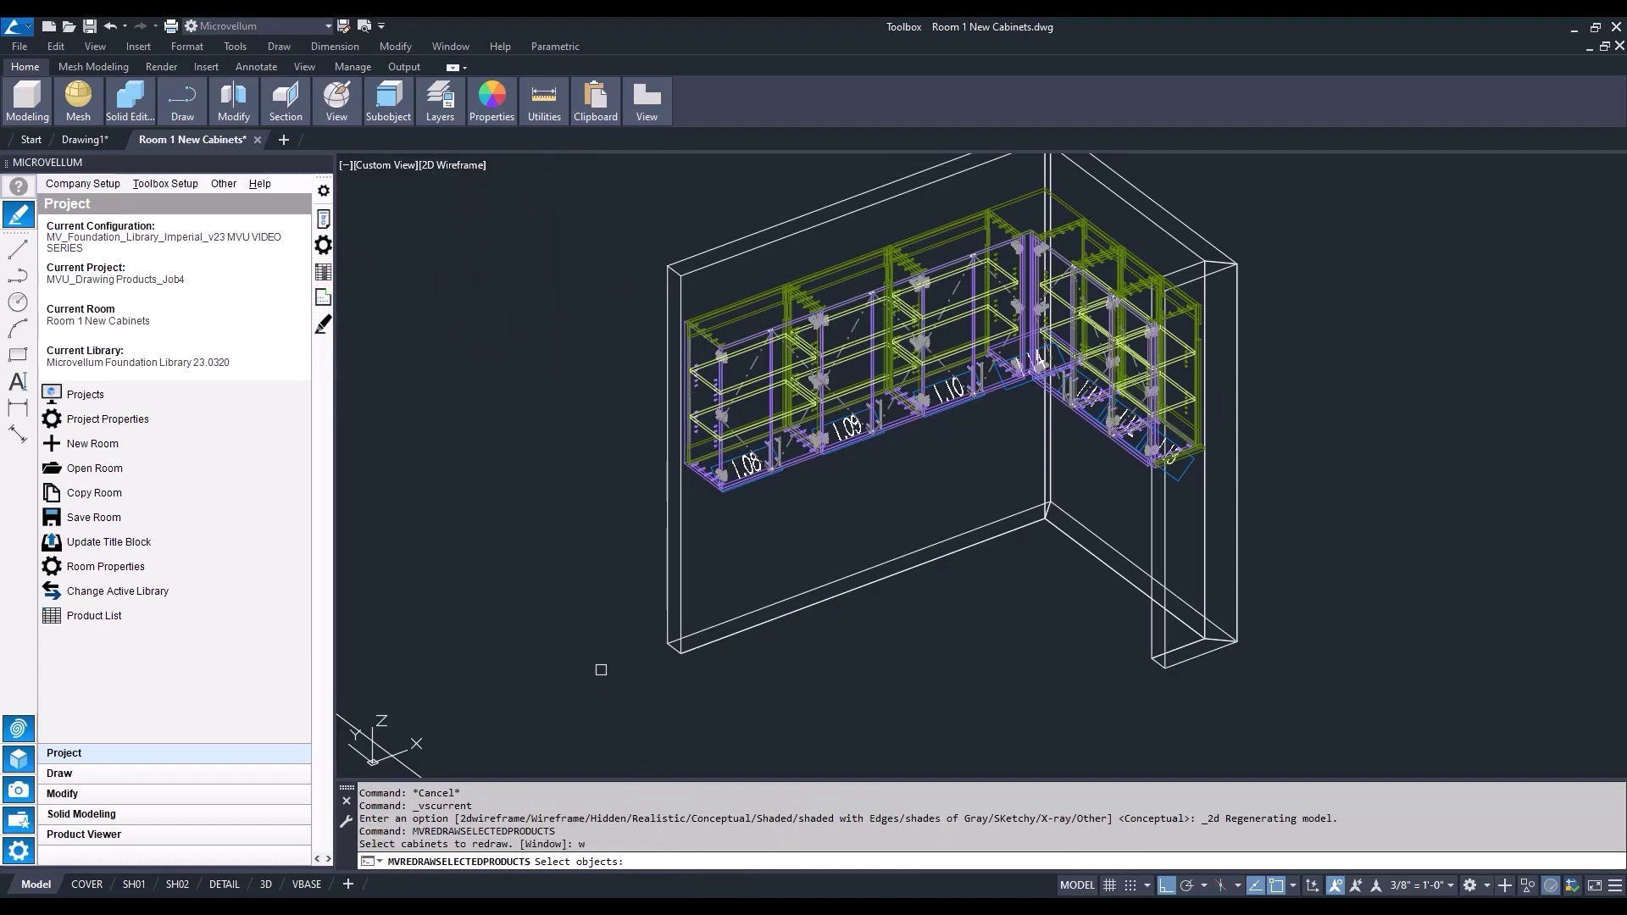
scroll(629, 254, "down", 2)
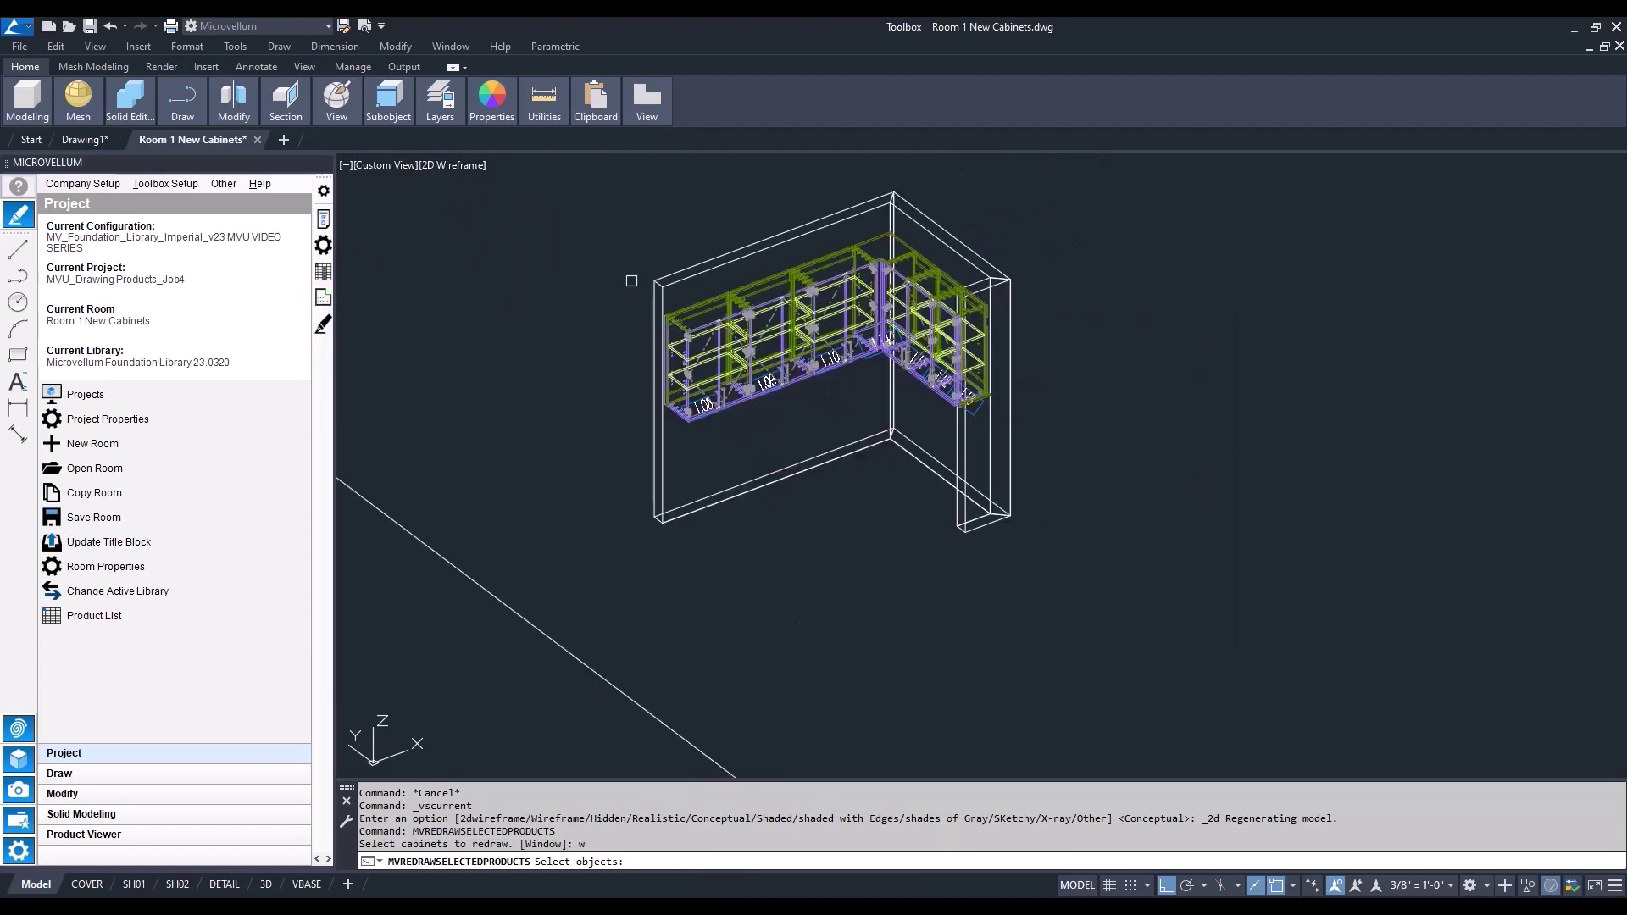
left_click(614, 172)
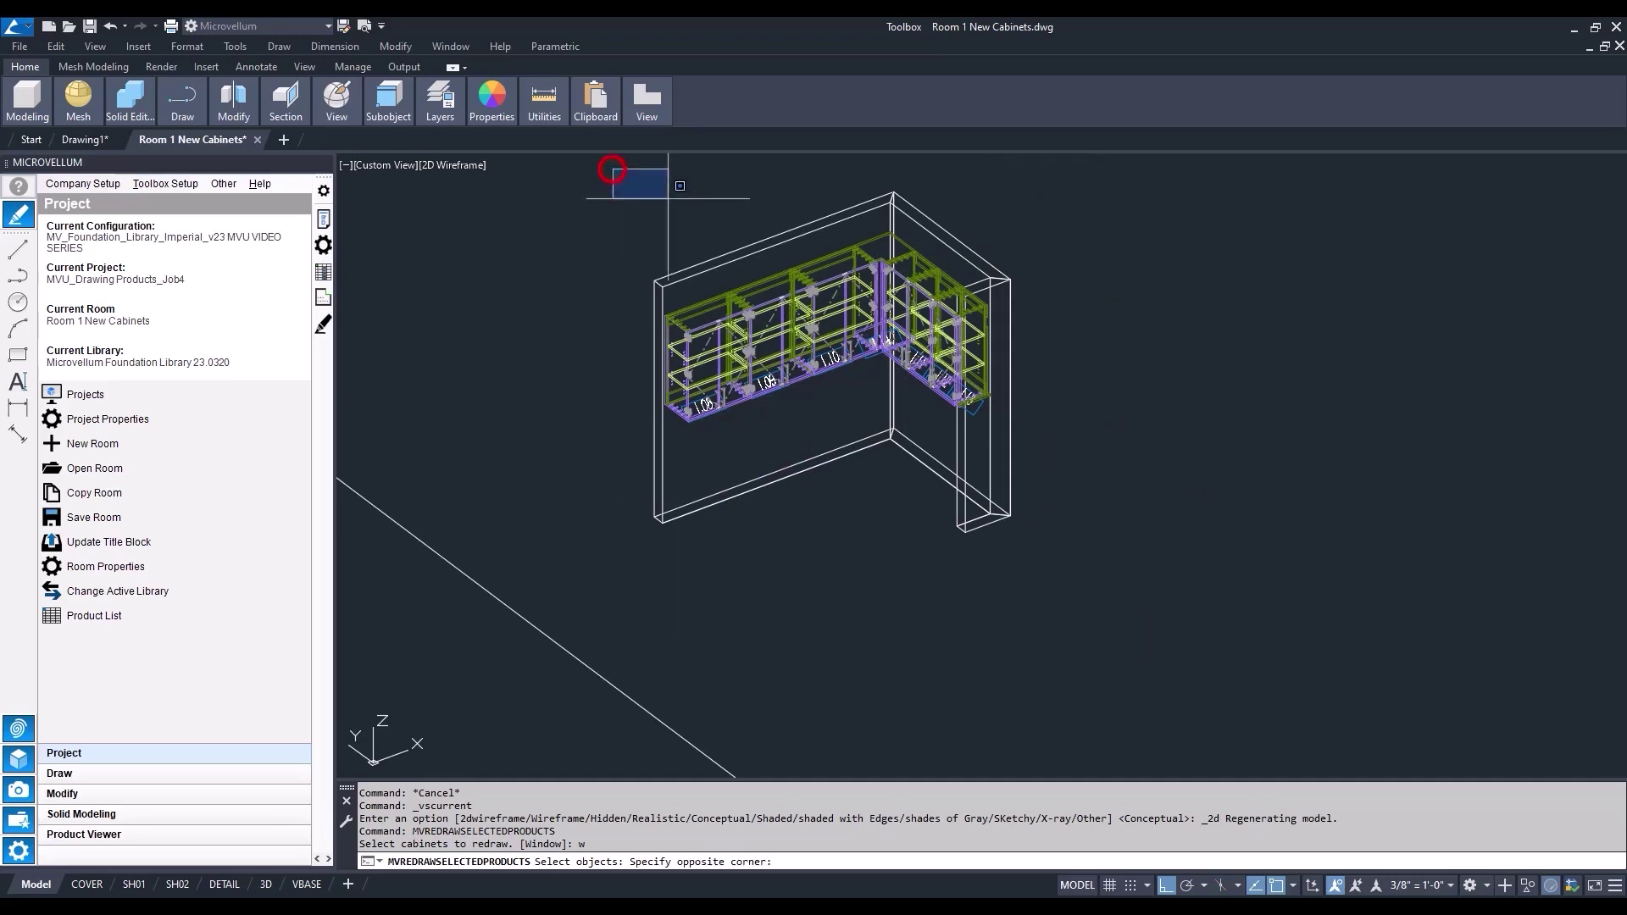
left_click(1066, 551)
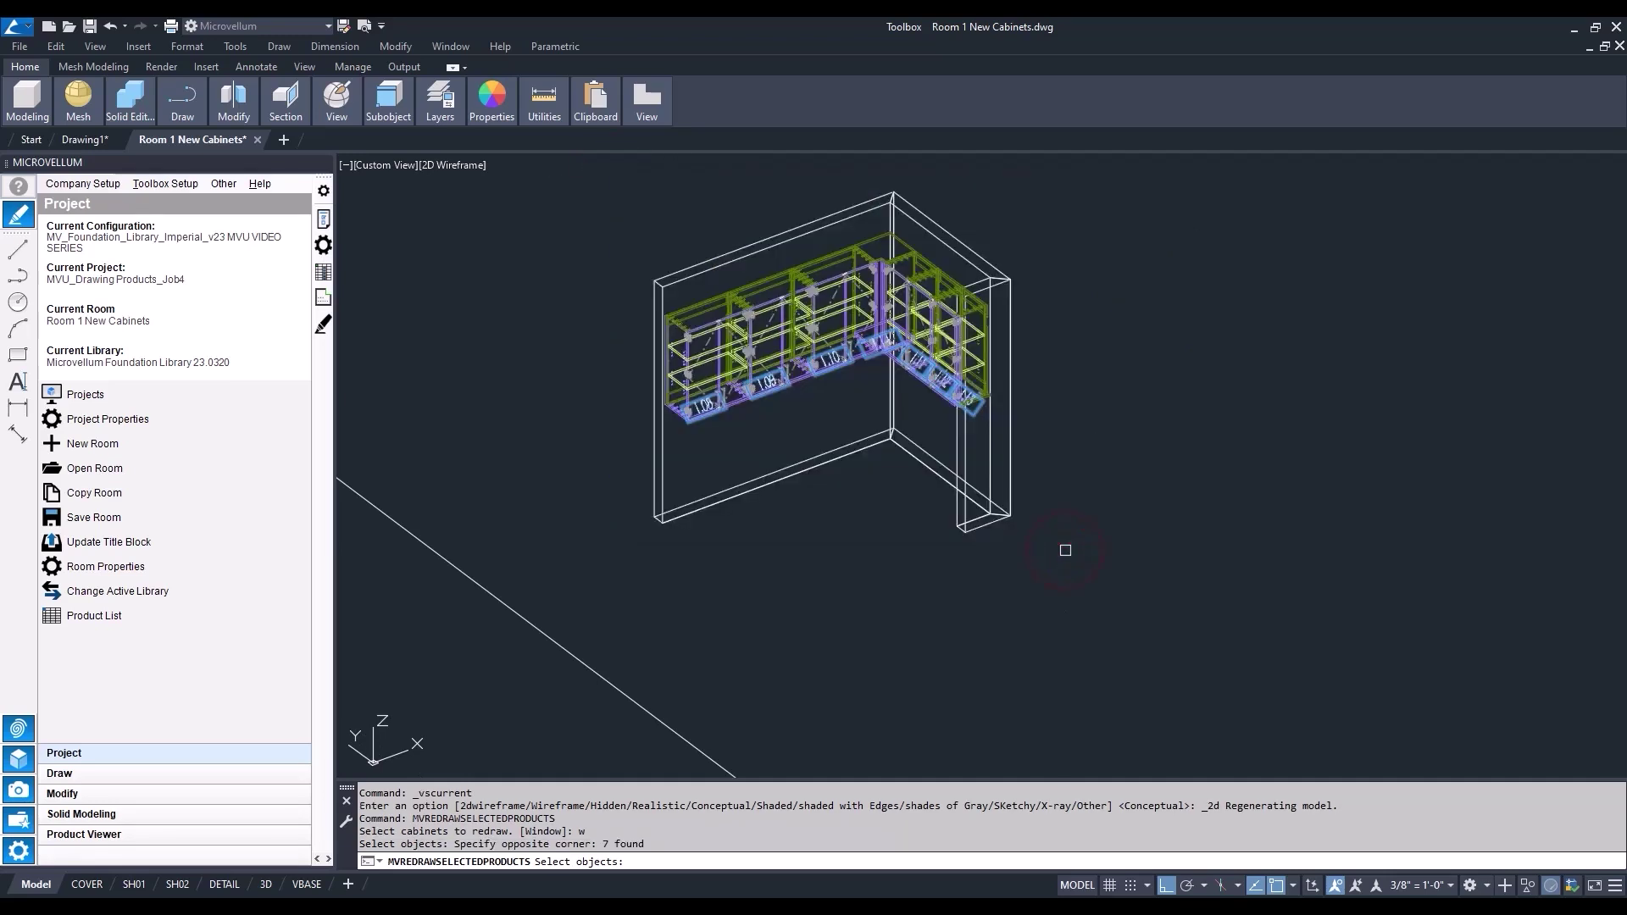
scroll(844, 269, "up", 2)
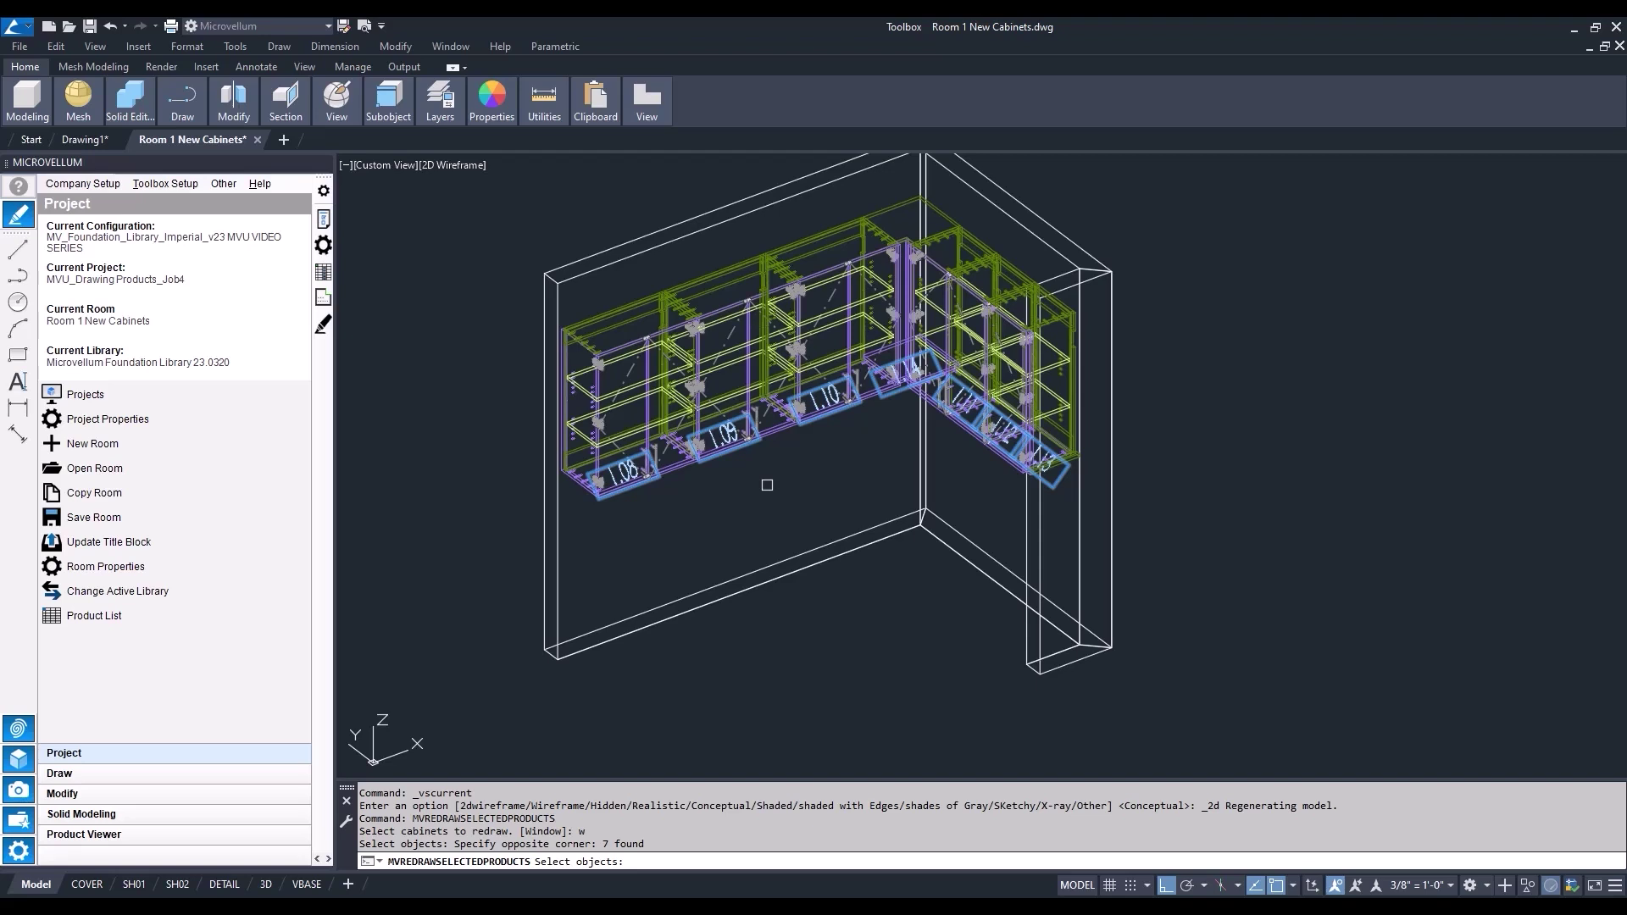
key("Return")
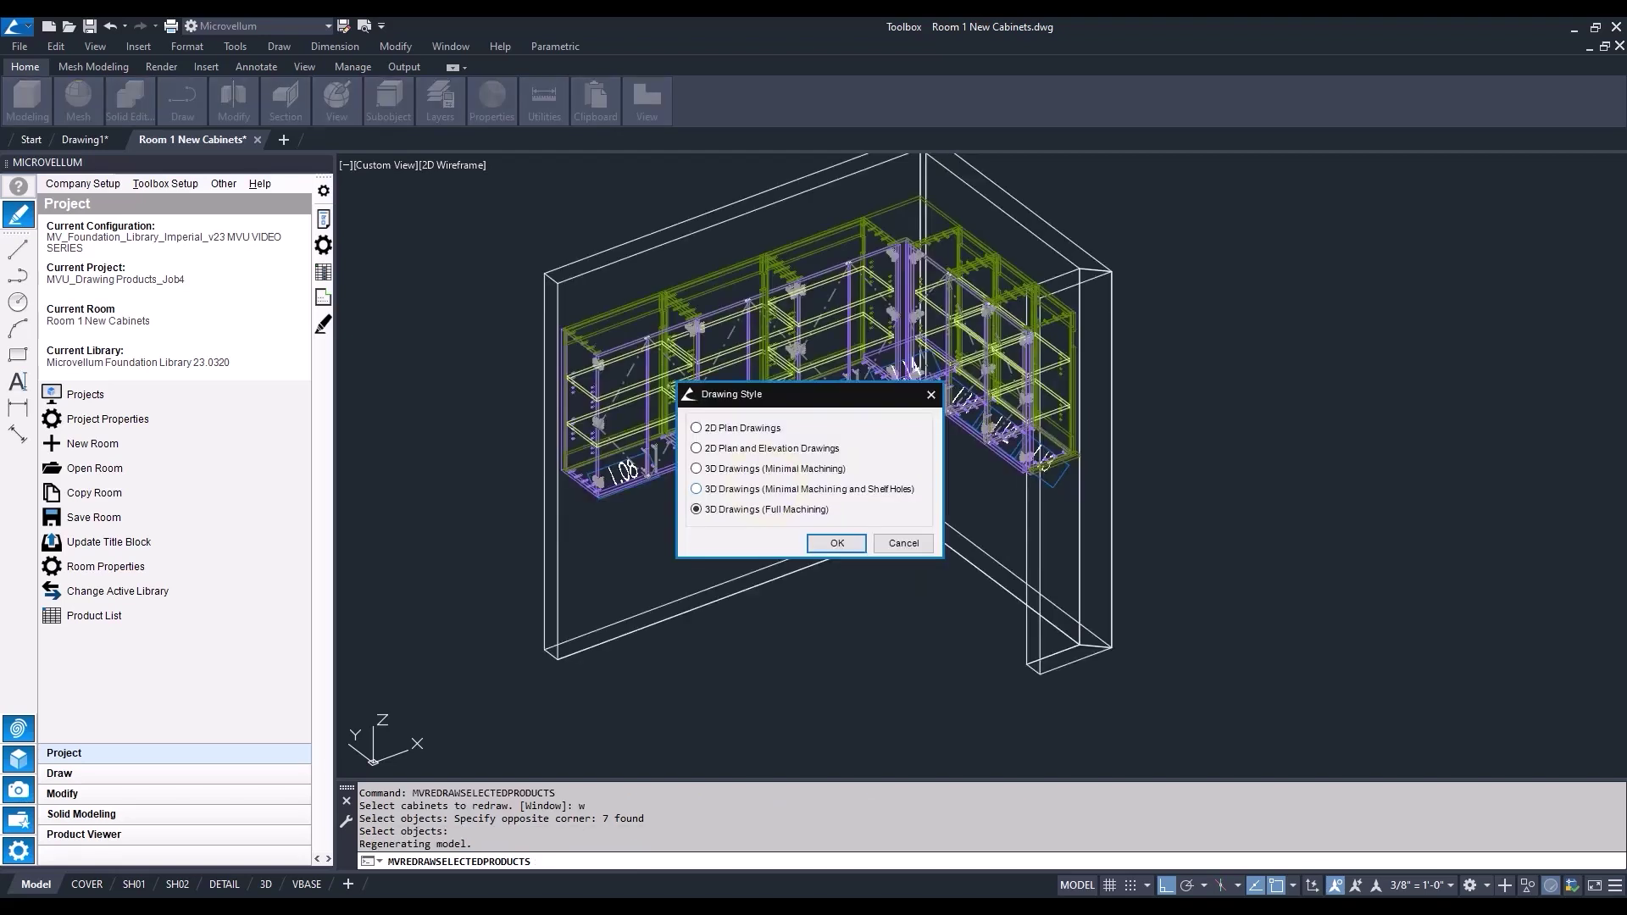
left_click(837, 543)
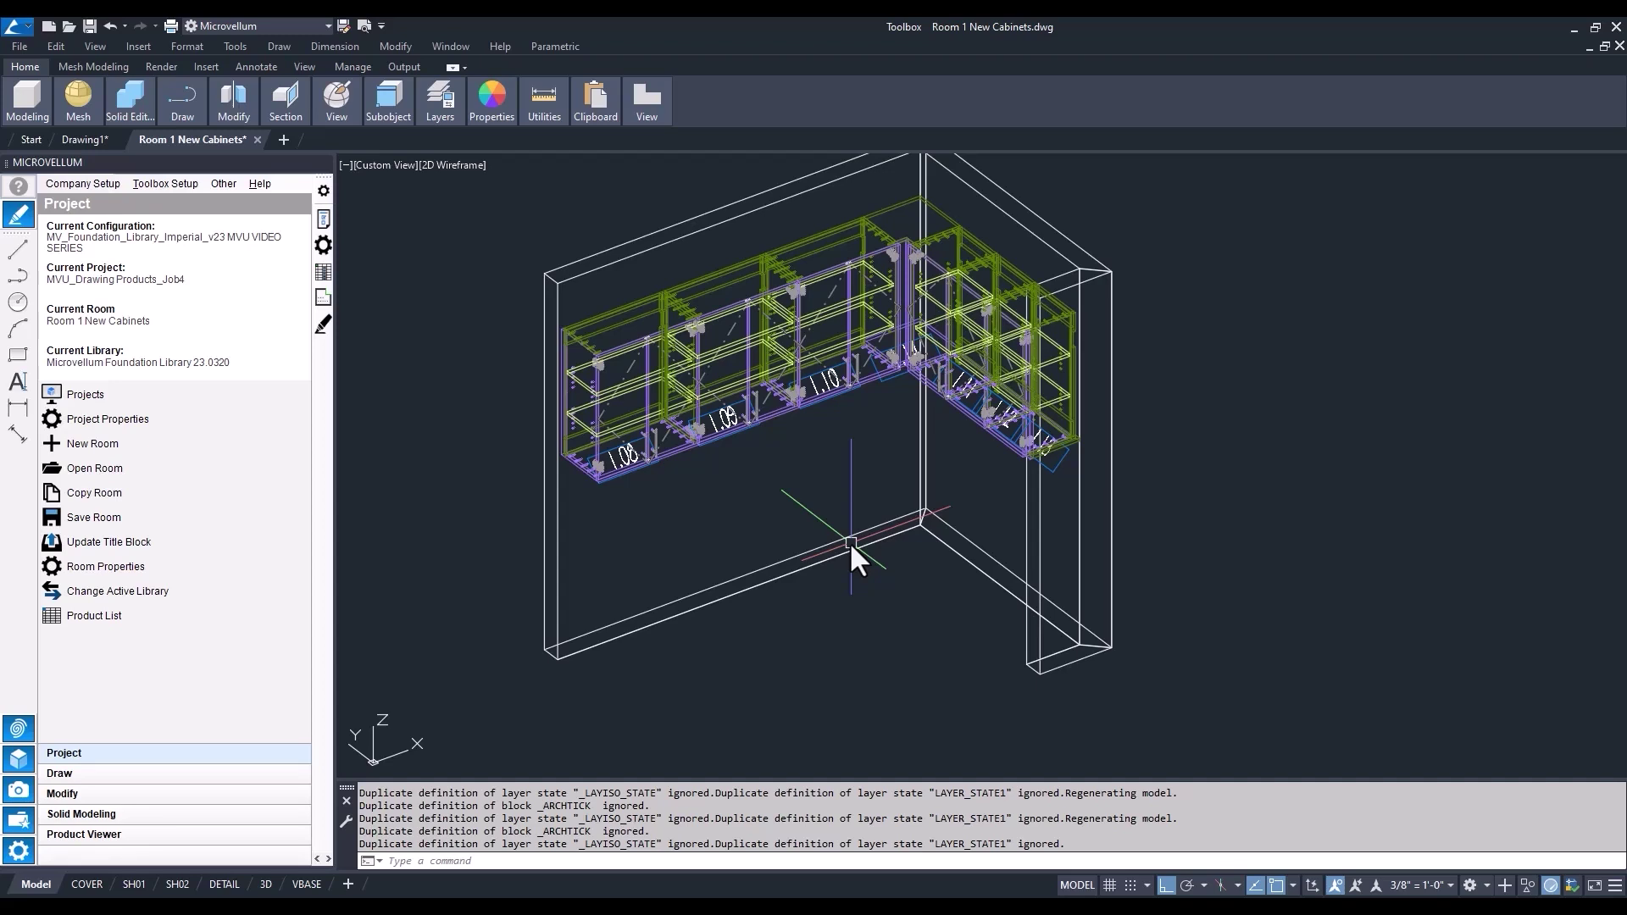
- View the redrawn wall cabinets in the Conceptual style and measure from cabinet 1.08's bottom rear corner to the wall's base
left_click(446, 166)
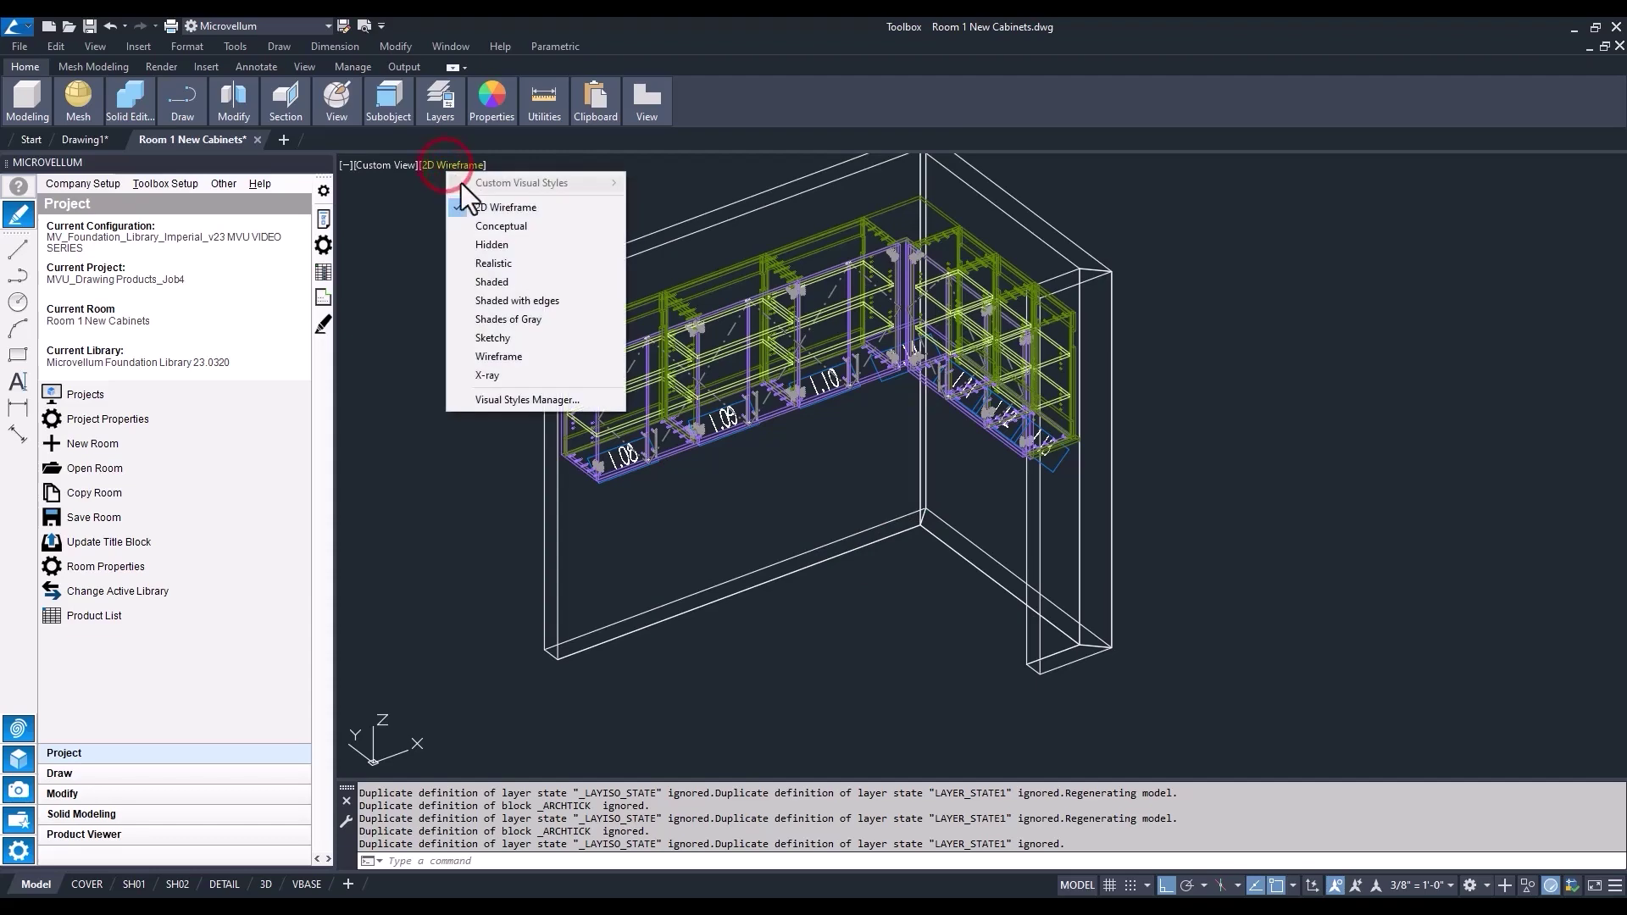
left_click(496, 223)
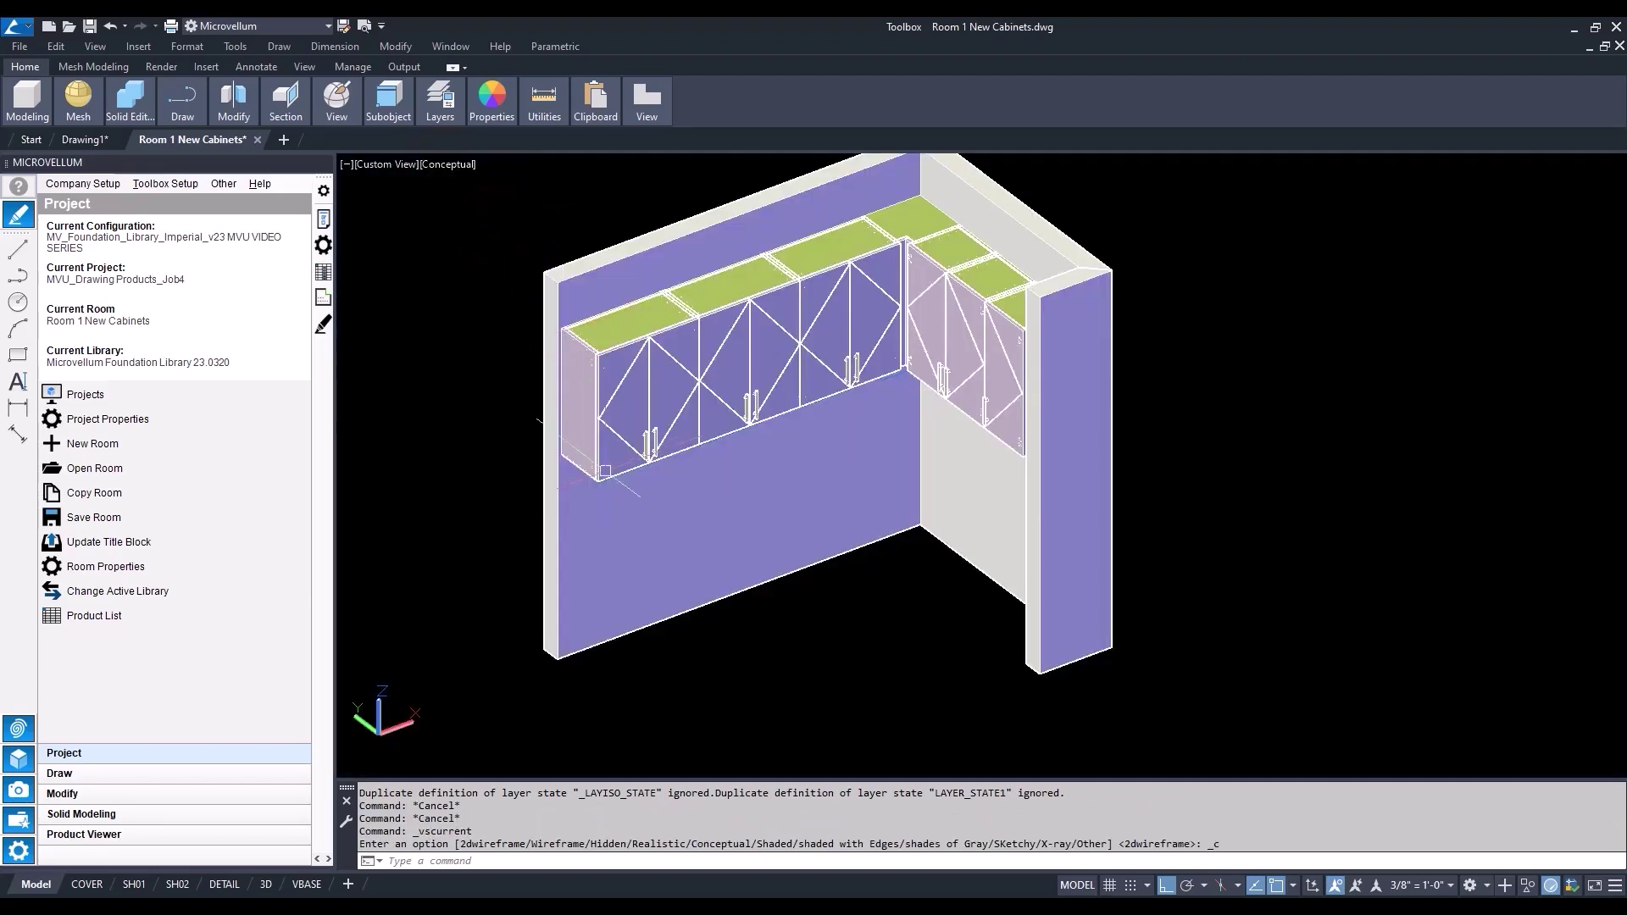
scroll(579, 487, "up", 2)
type("di")
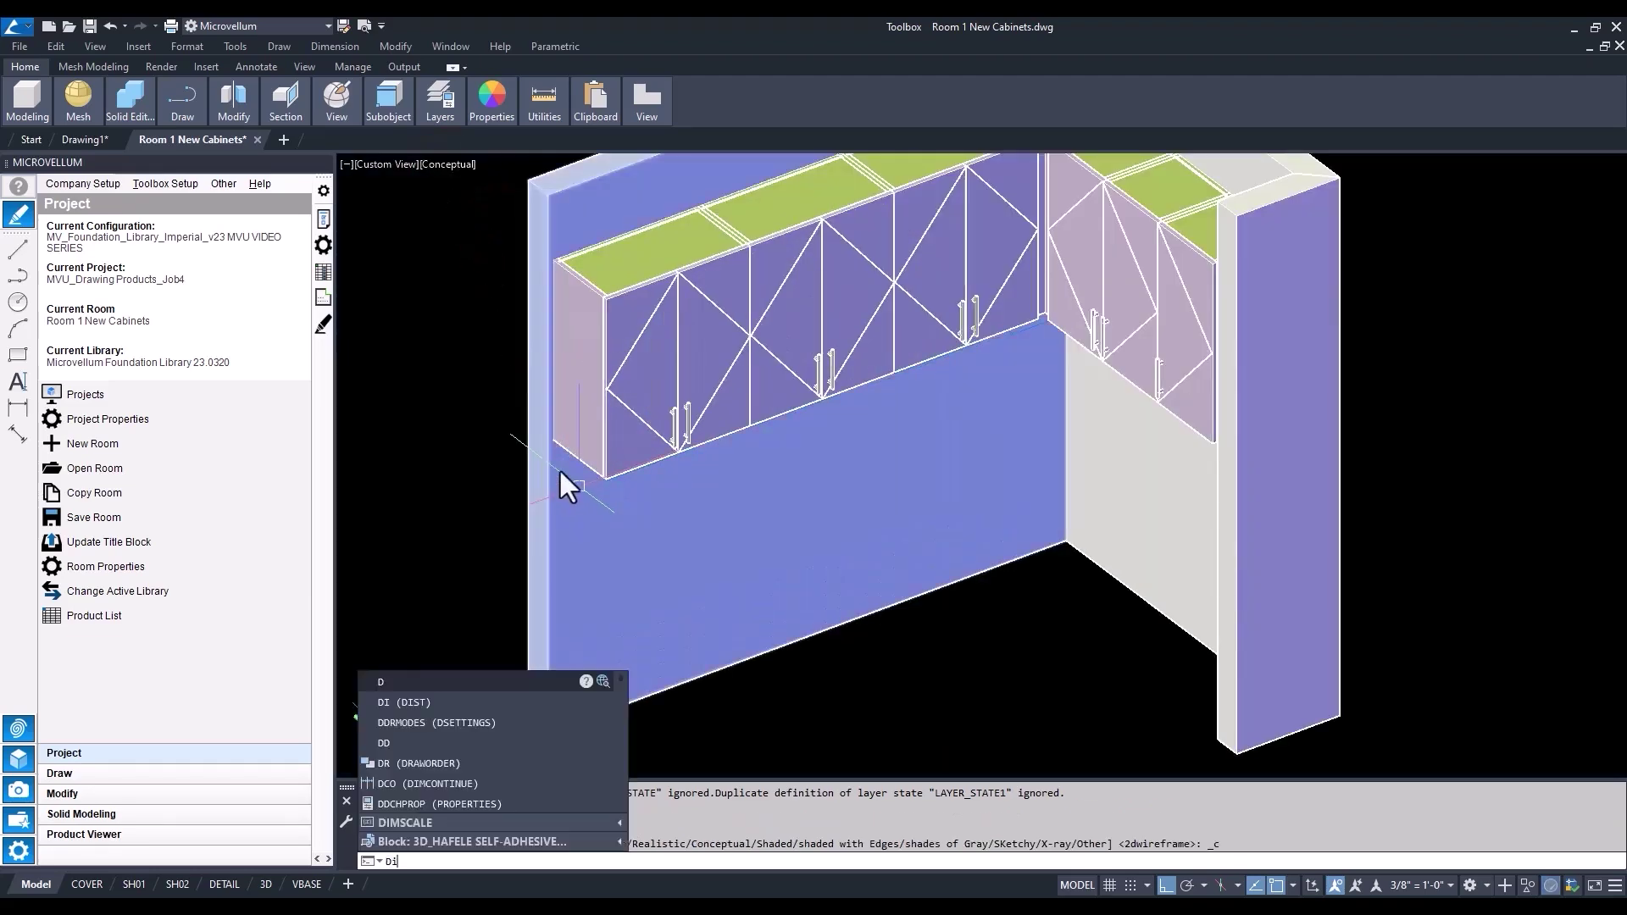
key("Return")
scroll(563, 483, "up", 5)
left_click(567, 393)
scroll(567, 393, "down", 5)
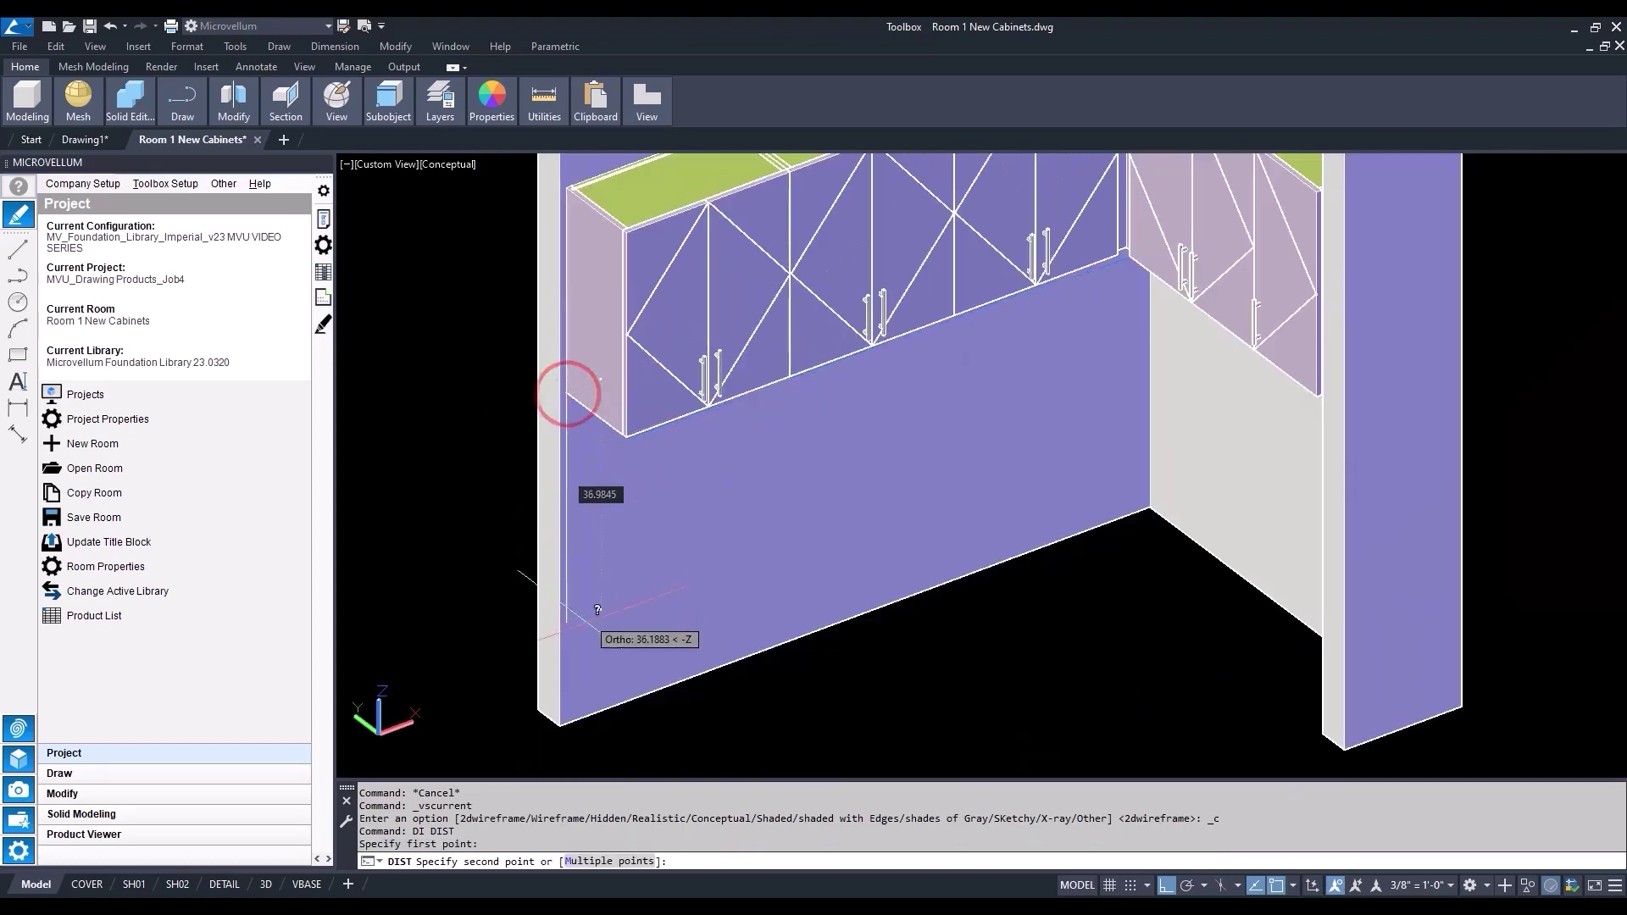
left_click(578, 723)
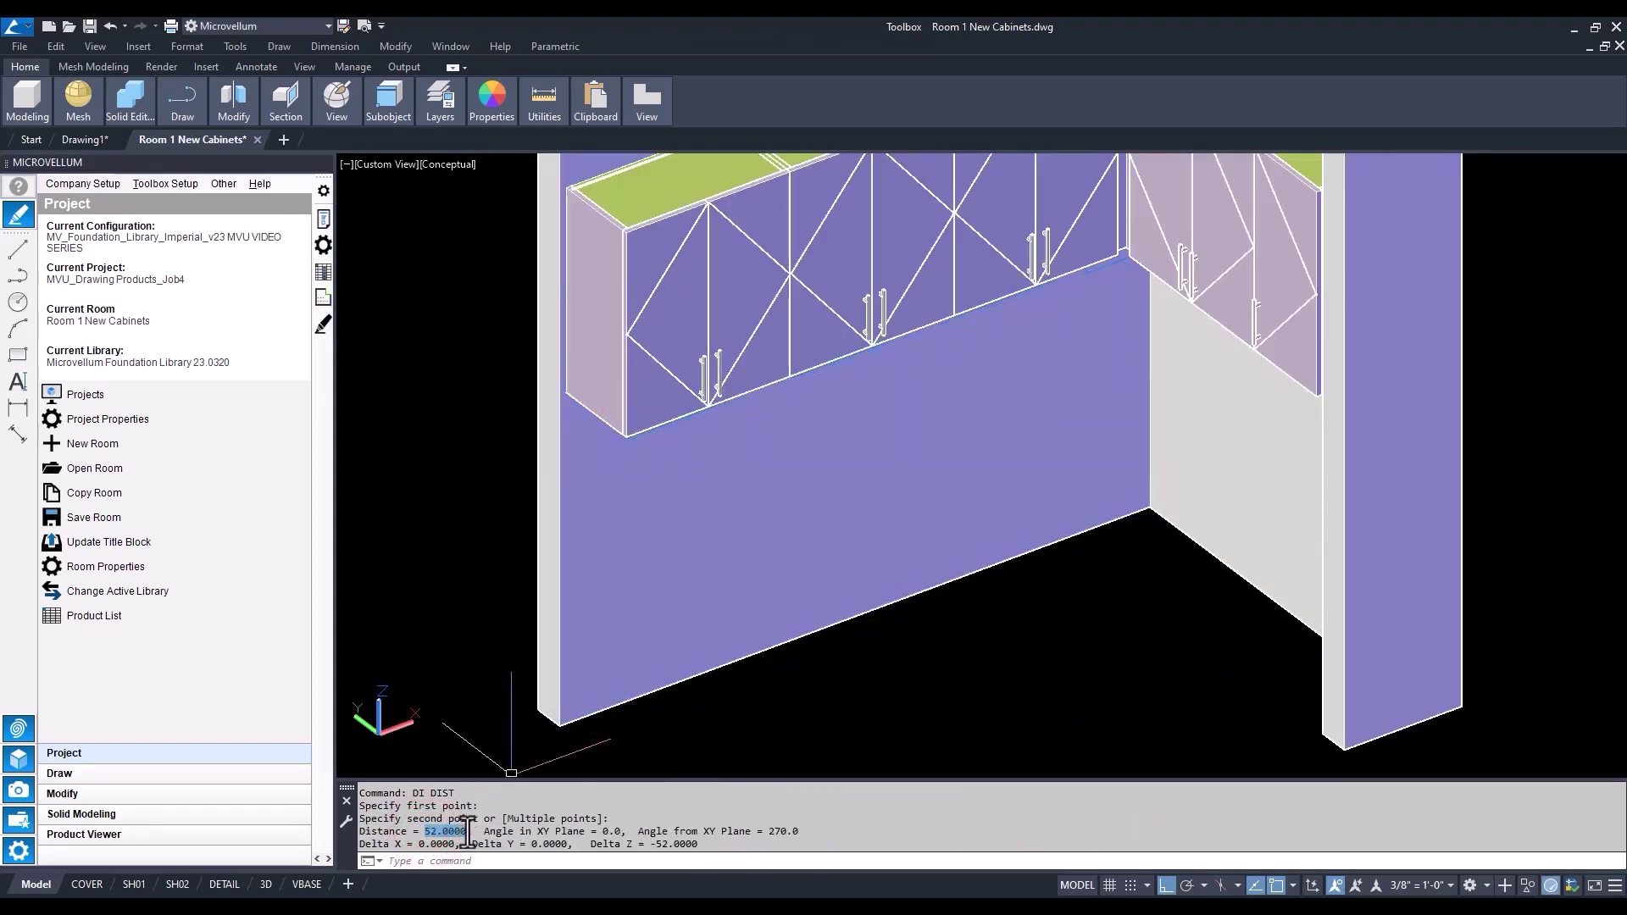
scroll(665, 745, "down", 3)
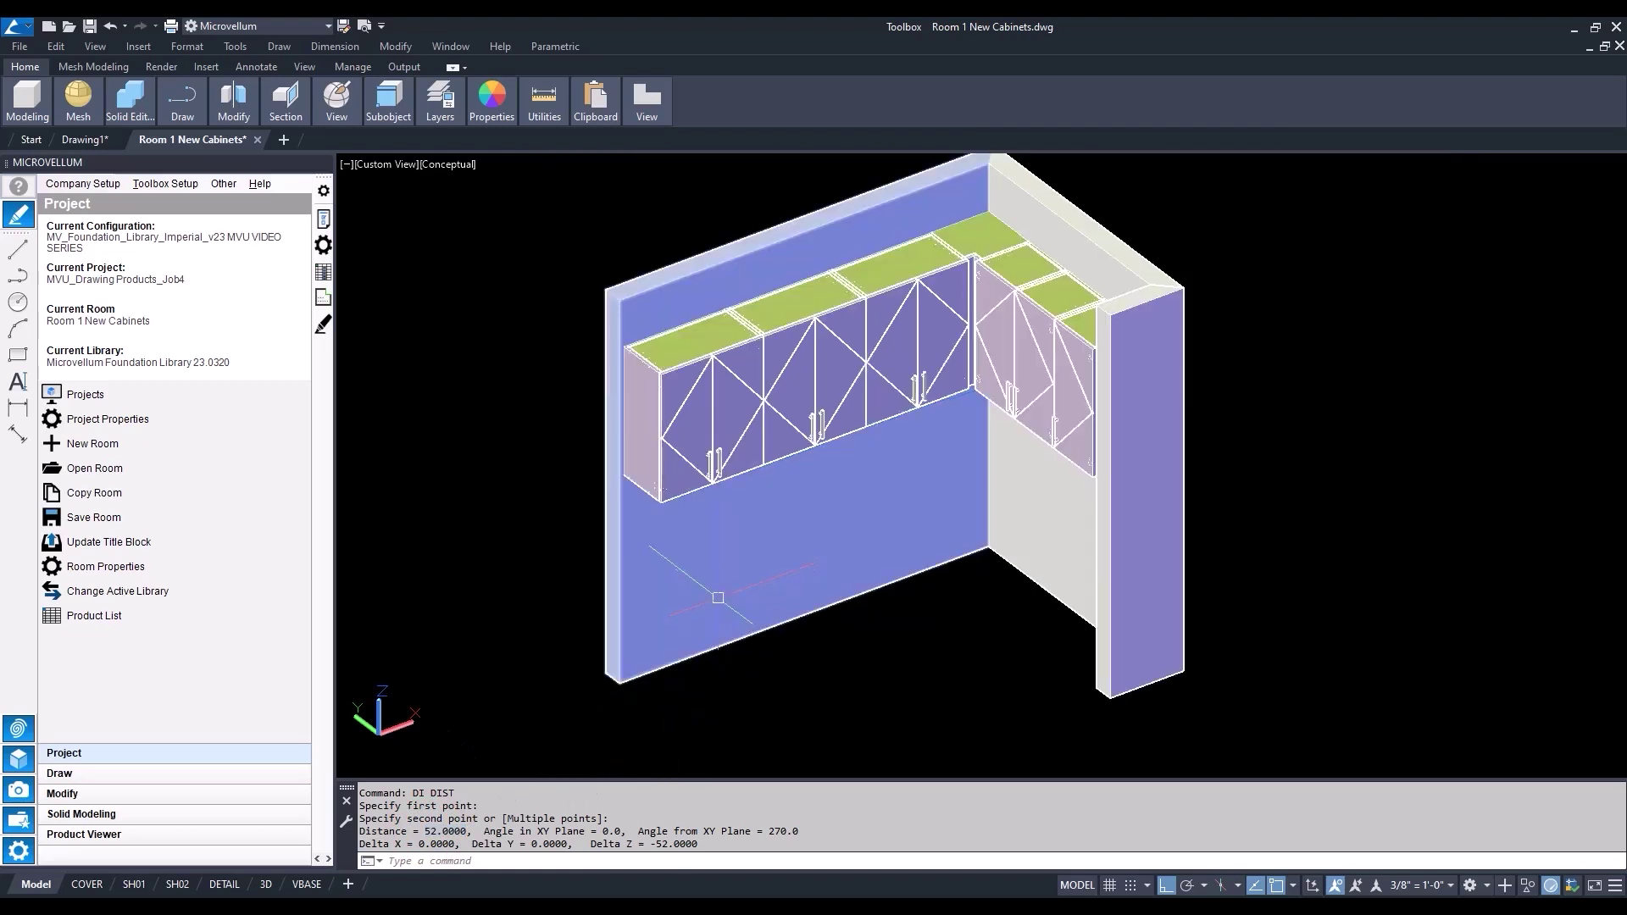
key("Escape")
- Set the visual style to 2D Wireframe and examine the cabinet runs in the Top, Front and Left views
left_click(436, 163)
left_click(472, 200)
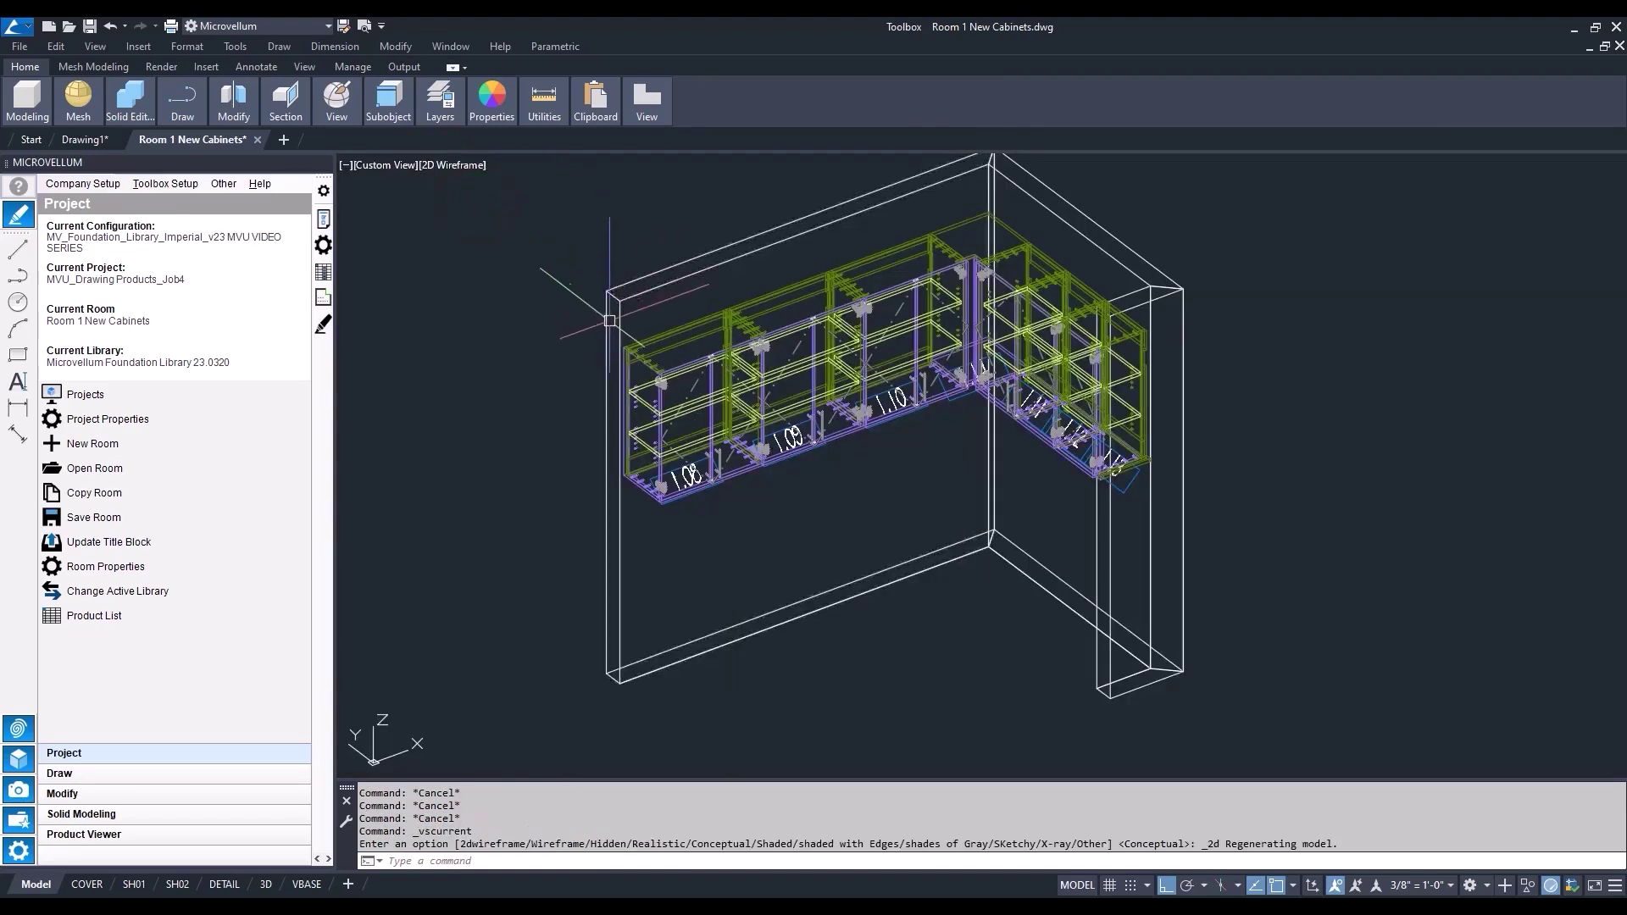
left_click(368, 163)
left_click(400, 210)
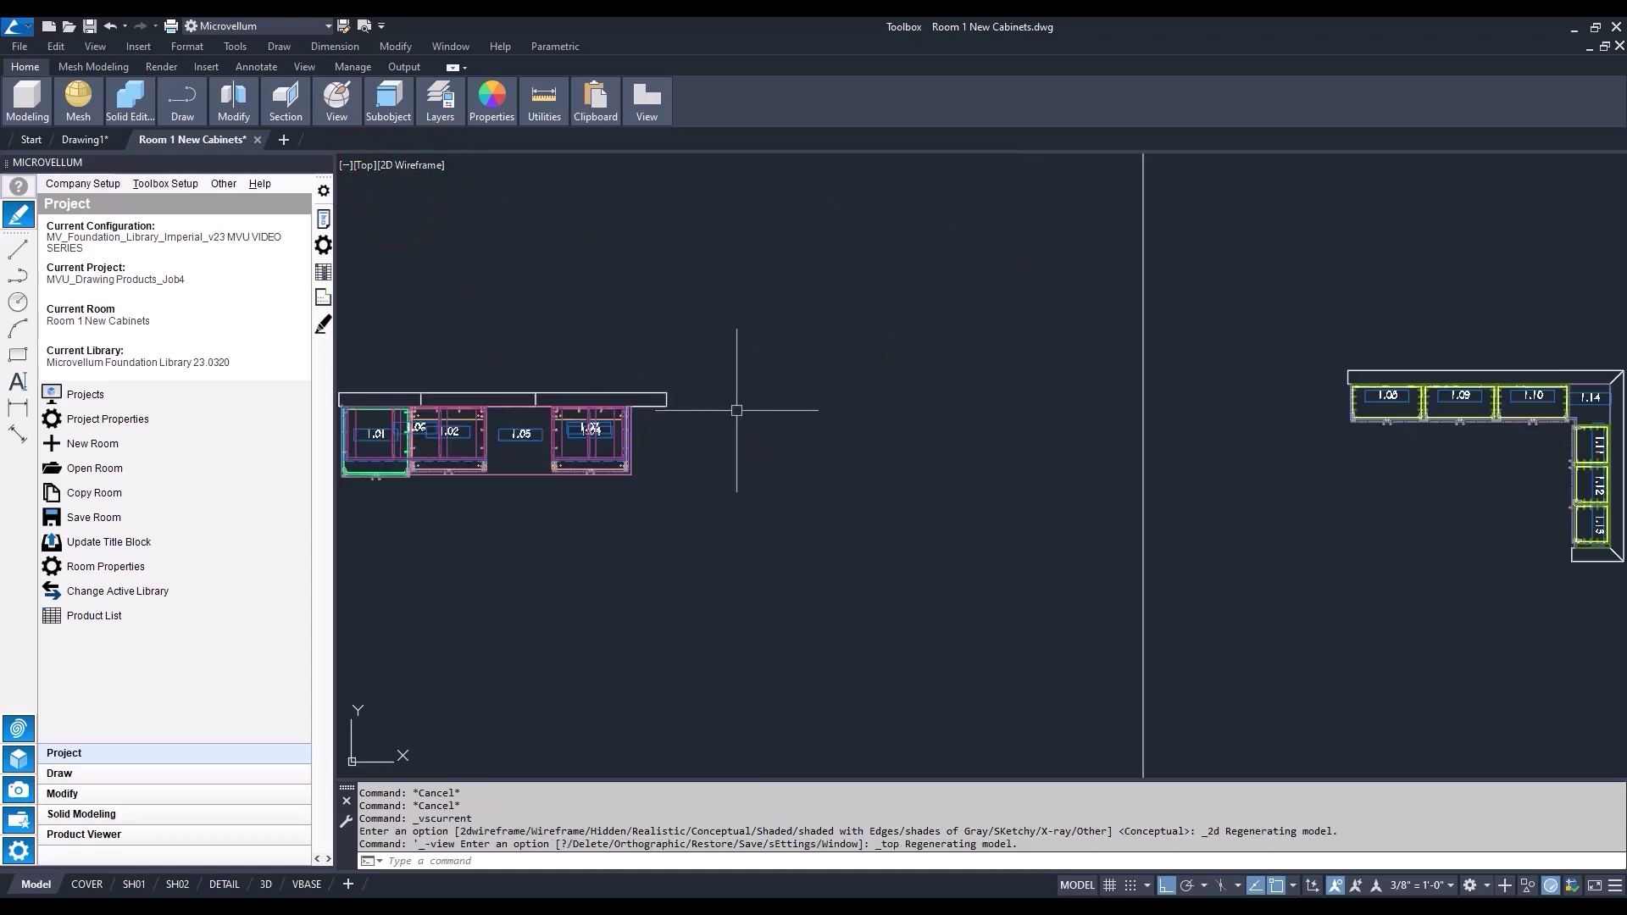
left_click(364, 165)
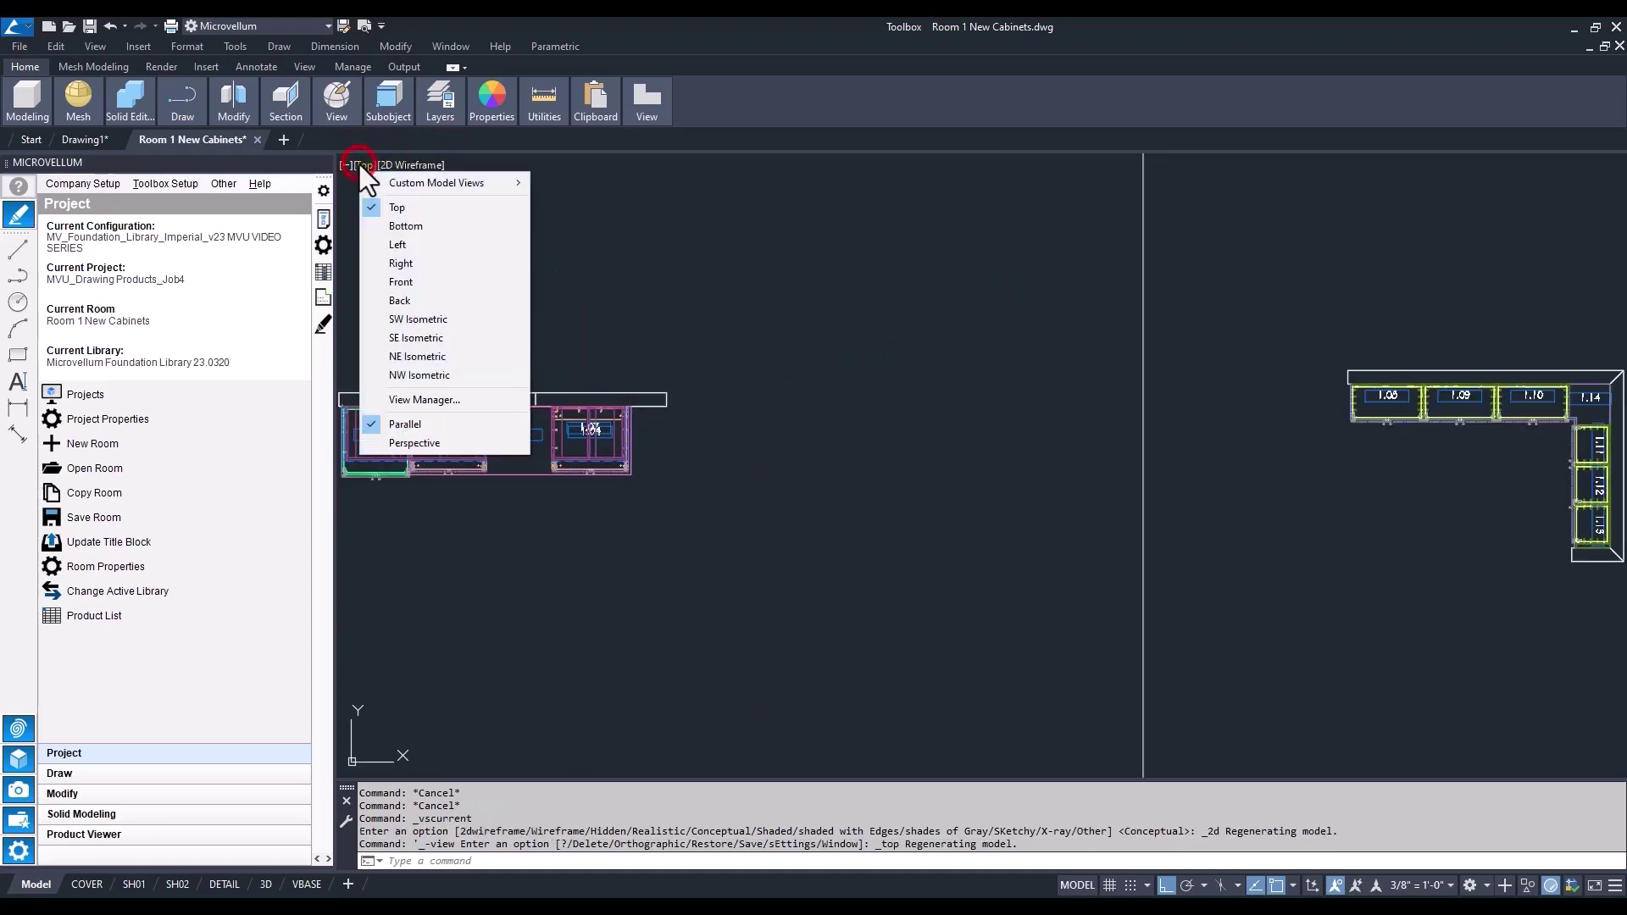
left_click(392, 283)
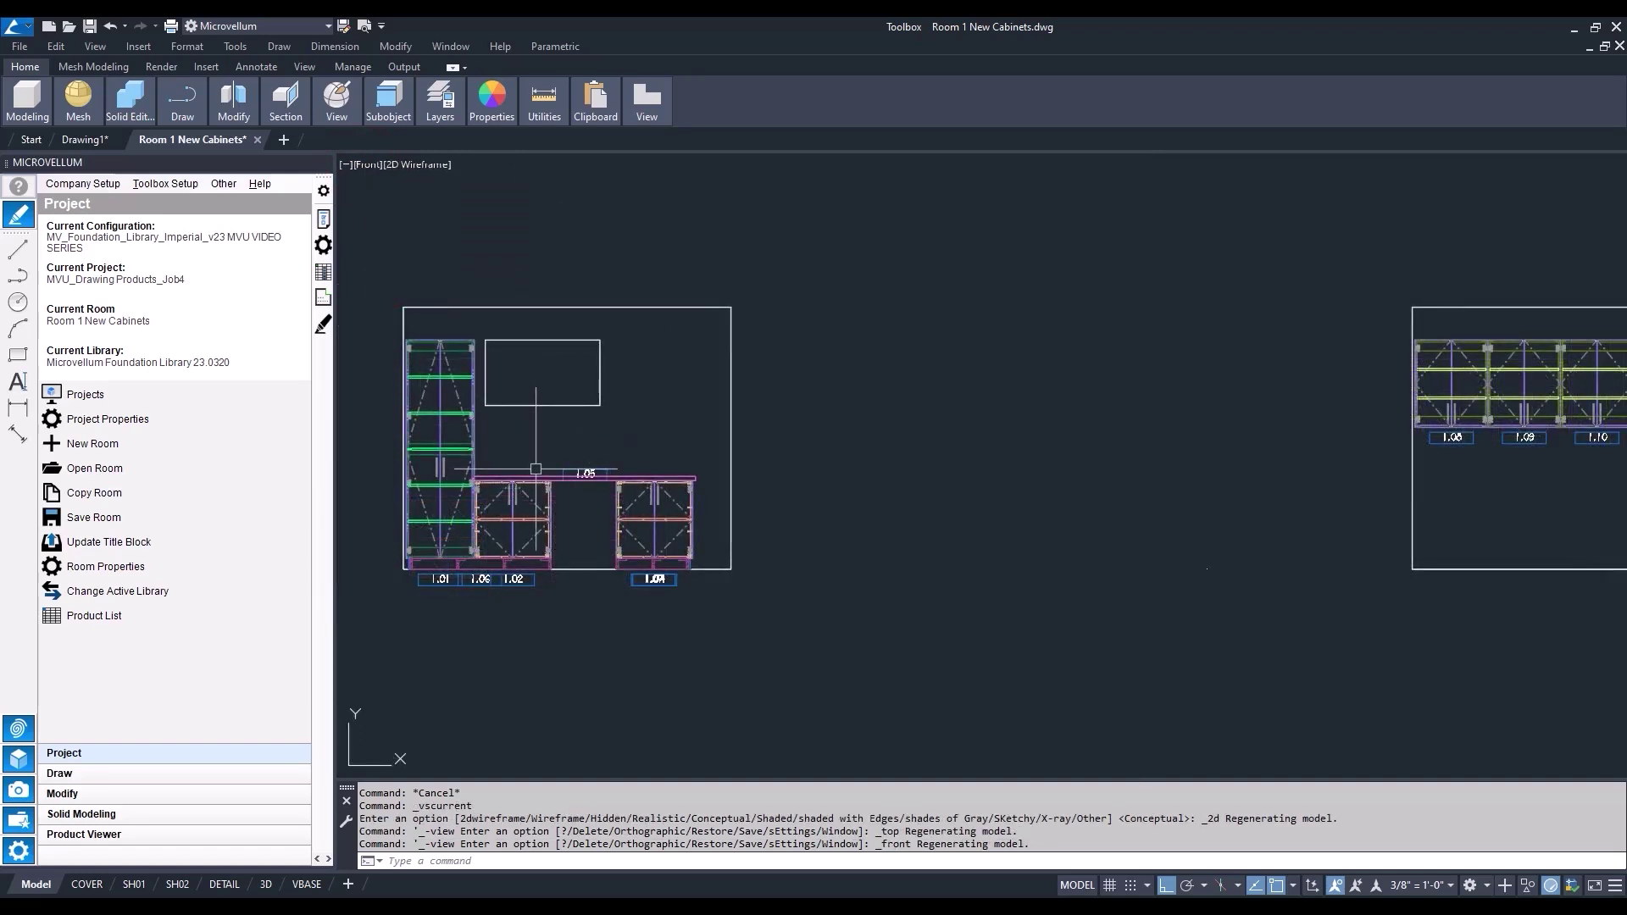
scroll(578, 429, "down", 2)
scroll(1259, 428, "up", 4)
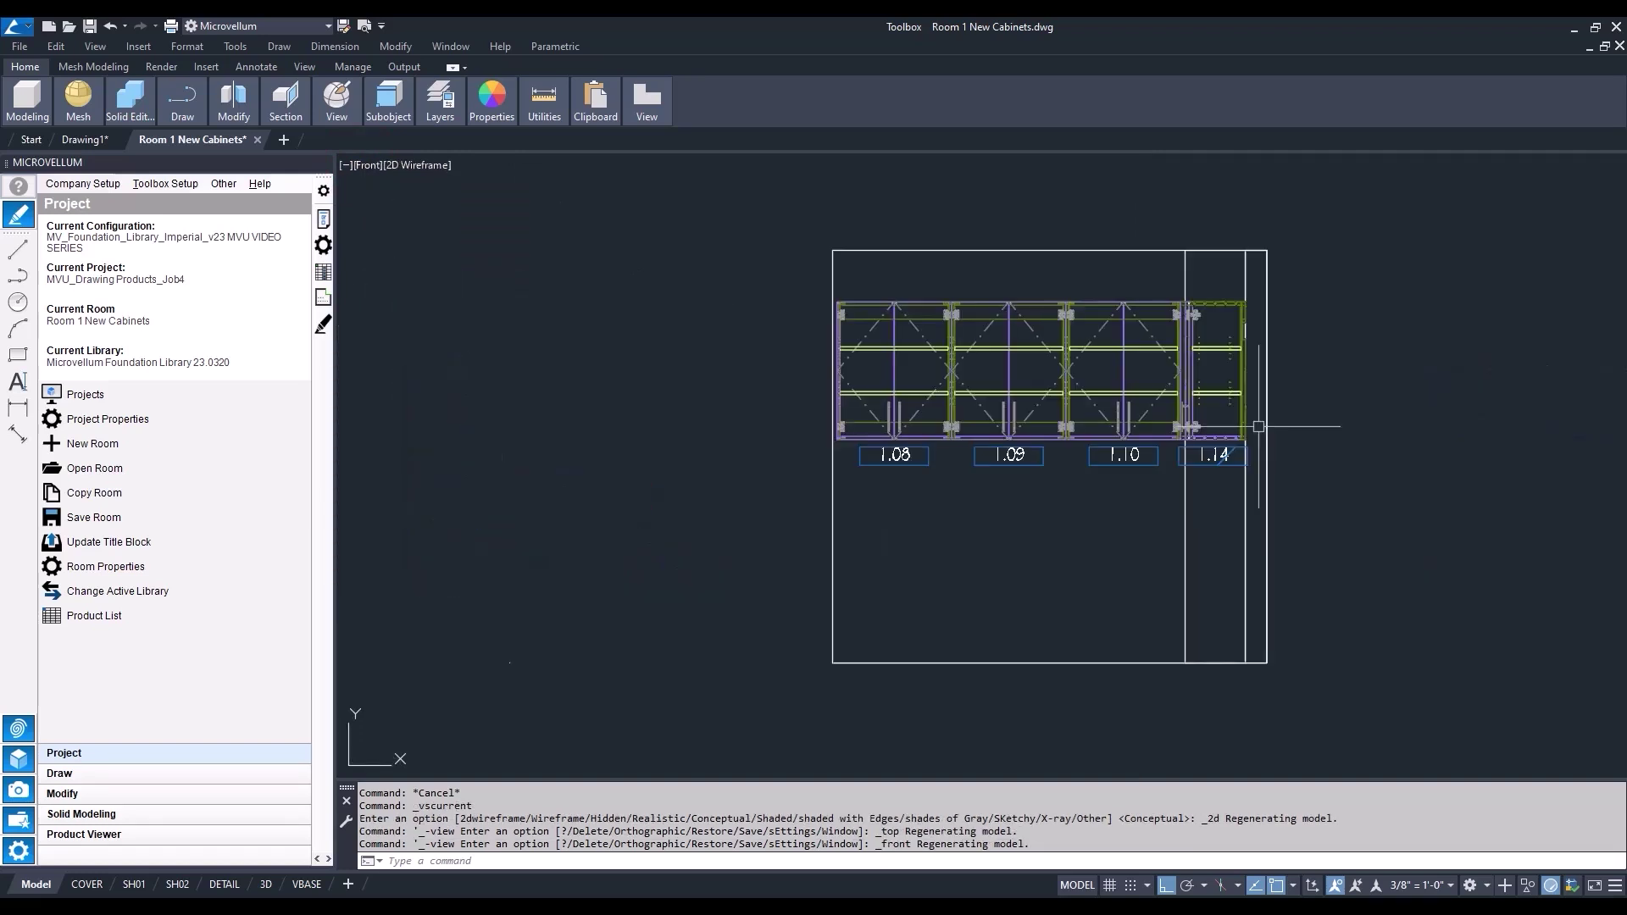
scroll(1259, 427, "down", 4)
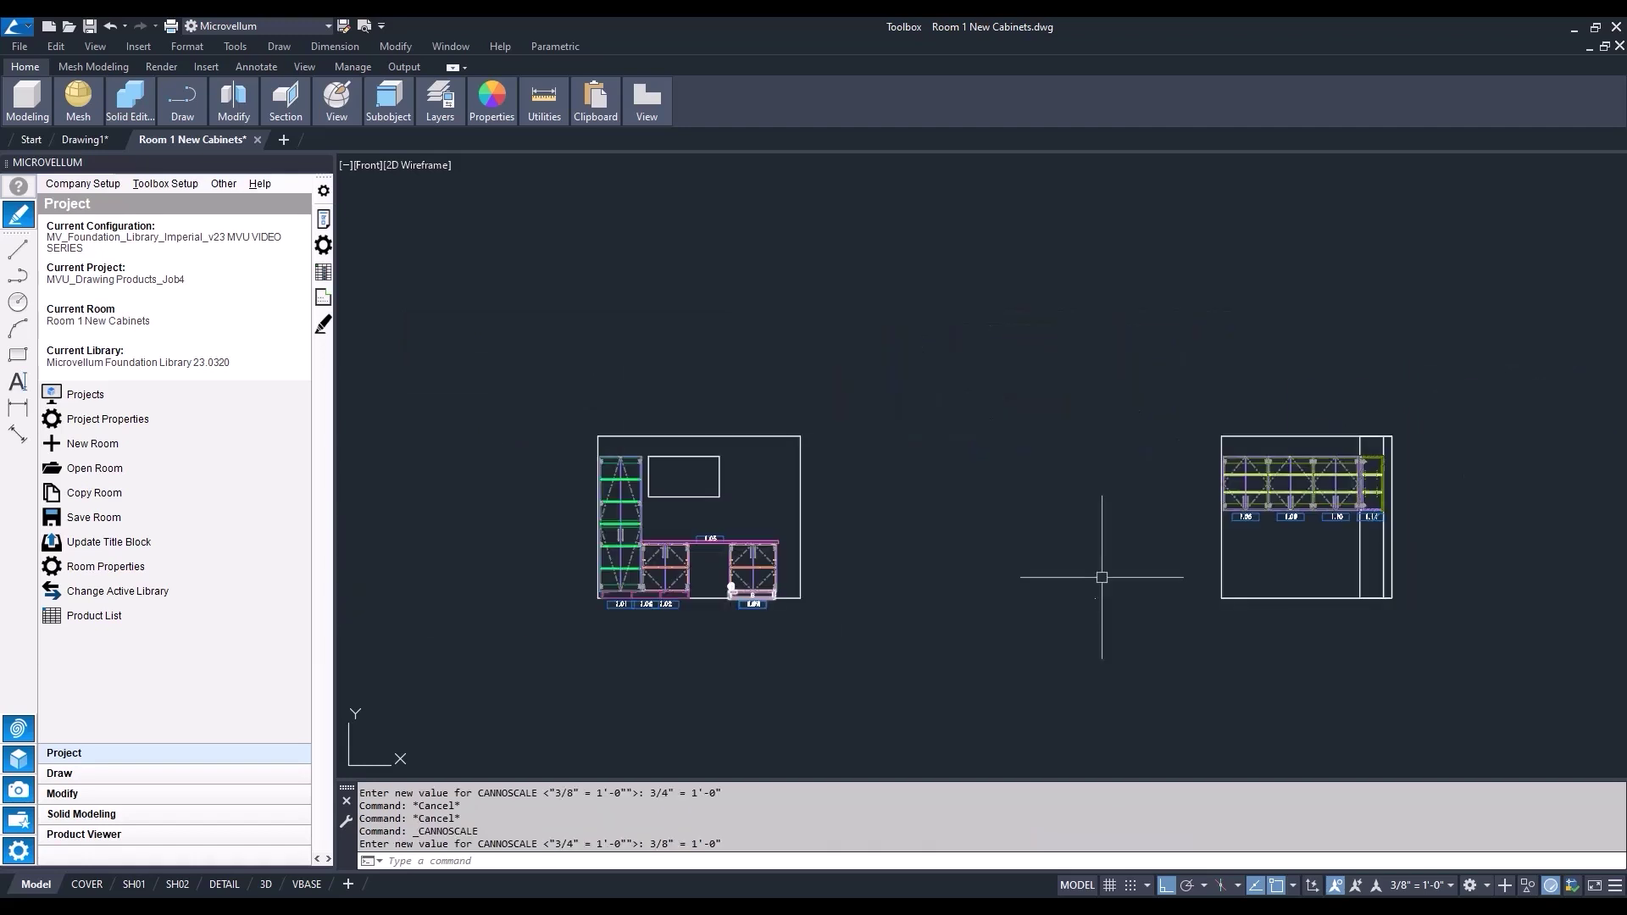
left_click(369, 164)
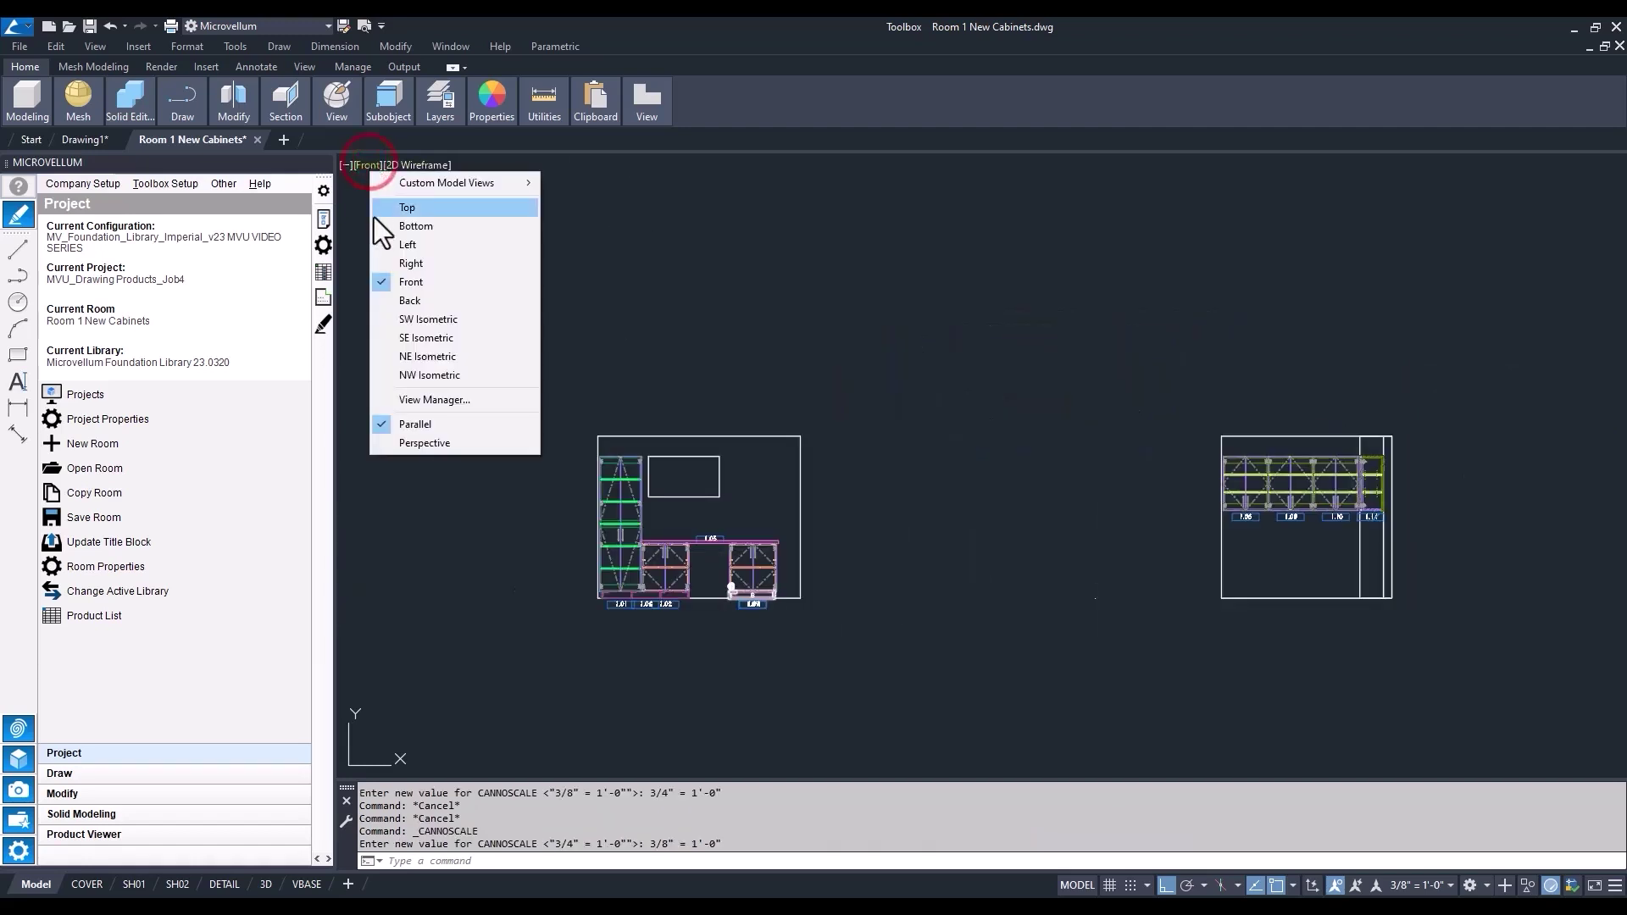
left_click(378, 241)
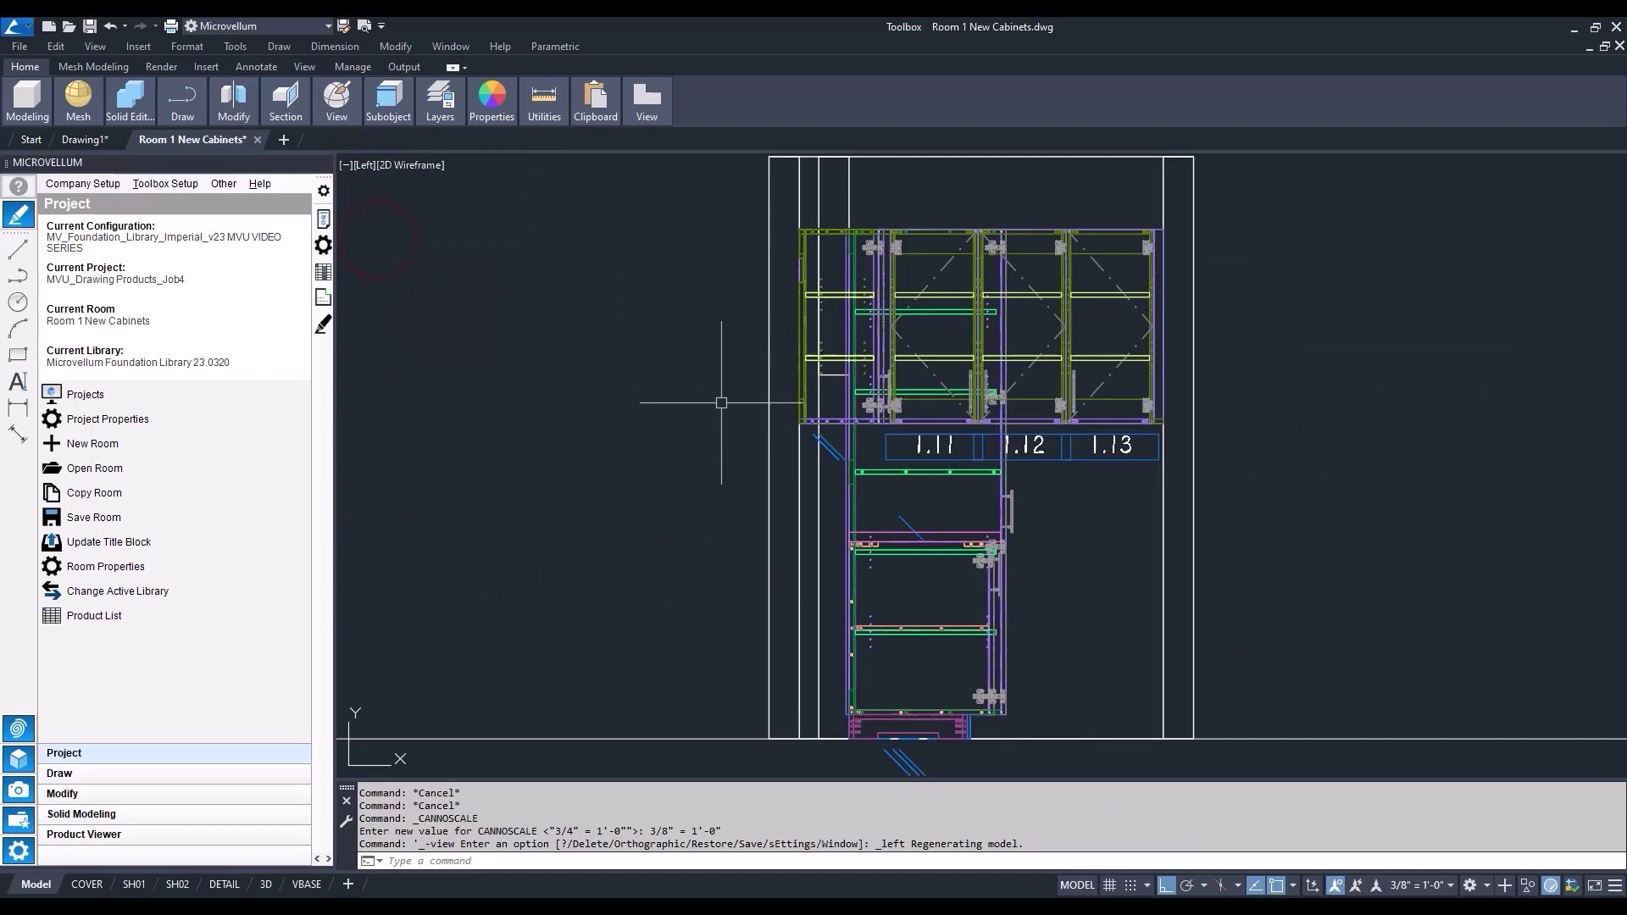